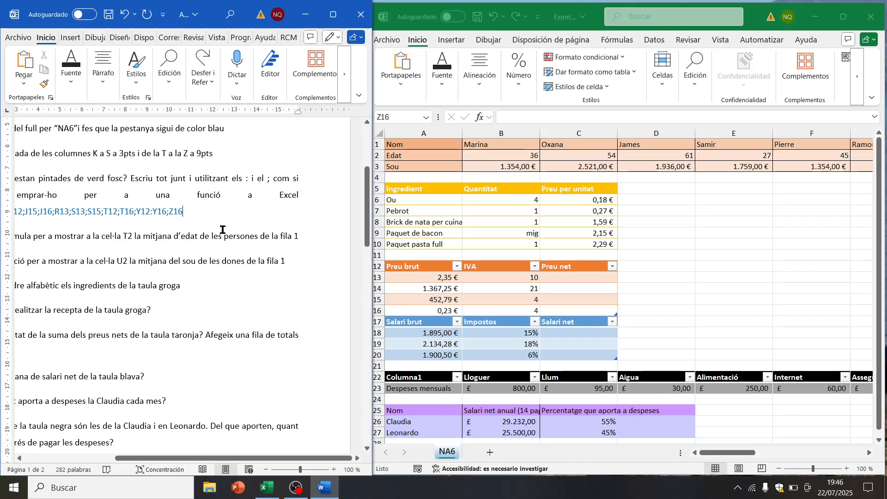
Step: Switch to Excel, select cell T2 on sheet NA6 and show the sheet in a maximized window at 90% zoom
scroll(223, 220, down, 1)
drag(240, 462, 193, 462)
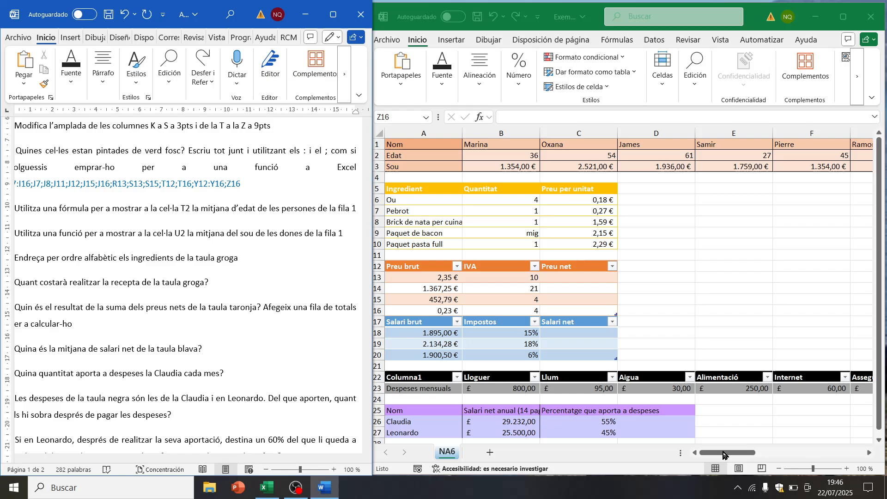
drag(723, 455, 805, 457)
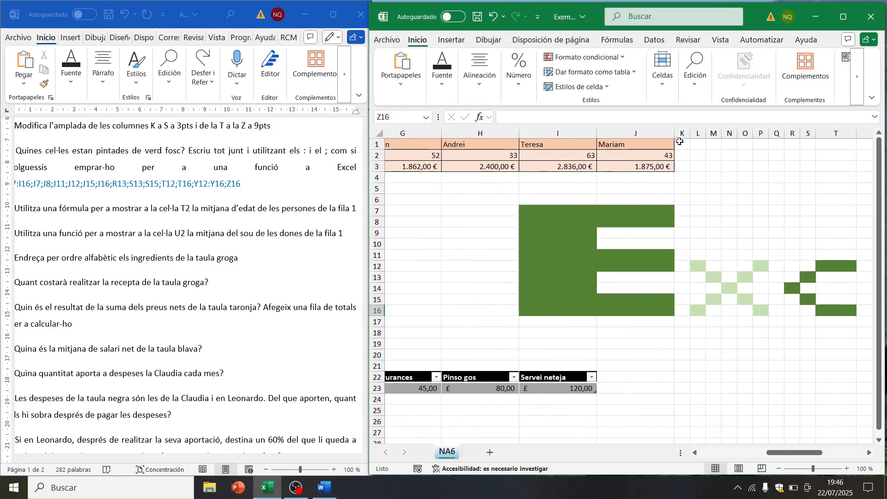
click(836, 158)
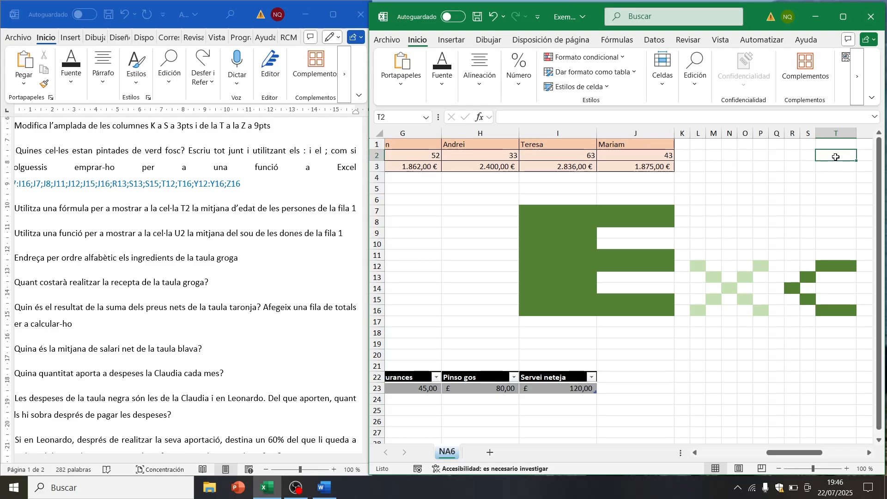
click(843, 17)
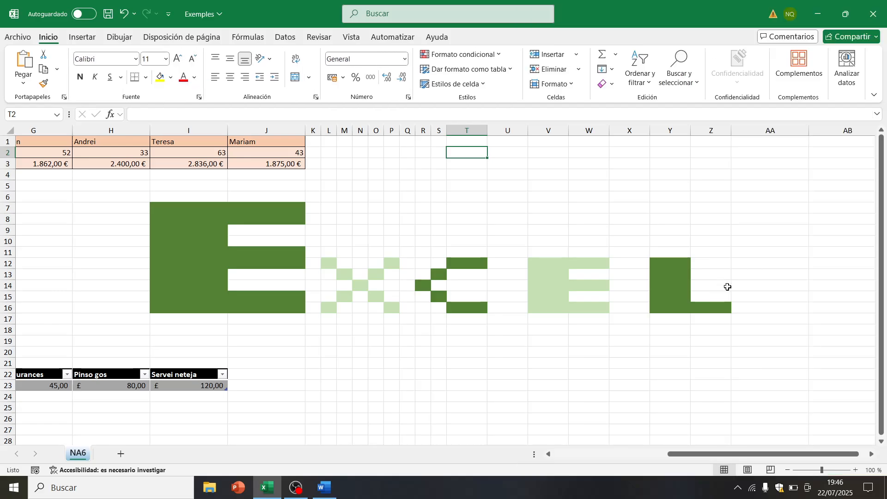
click(788, 469)
drag(787, 455, 724, 457)
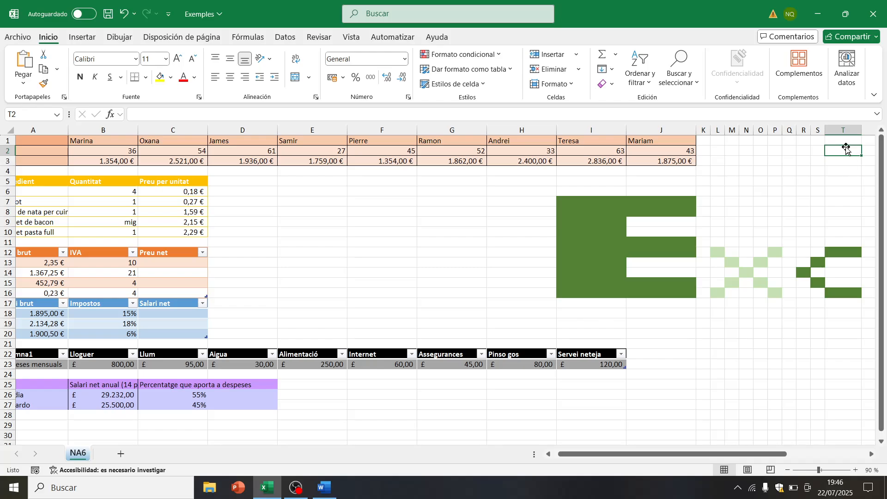
Step: Enter =PROMEDIO(B2:J2) in cell T2 to average the ages
text(=promedio)
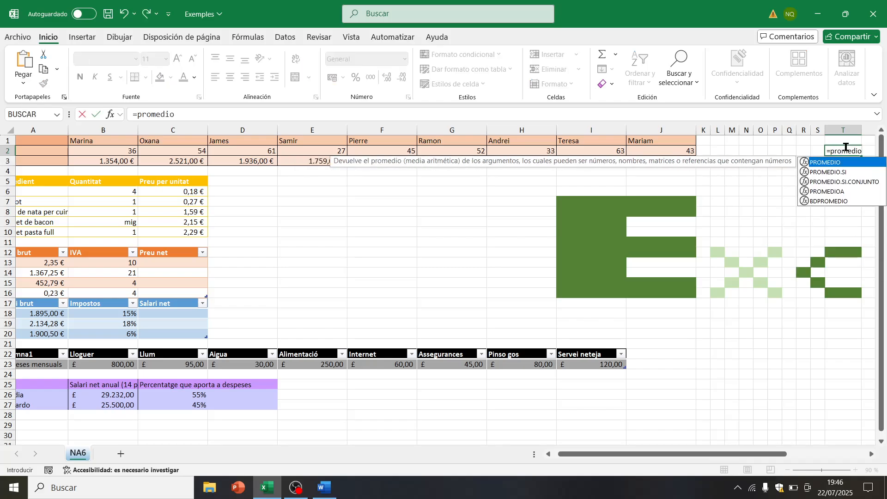
text(()
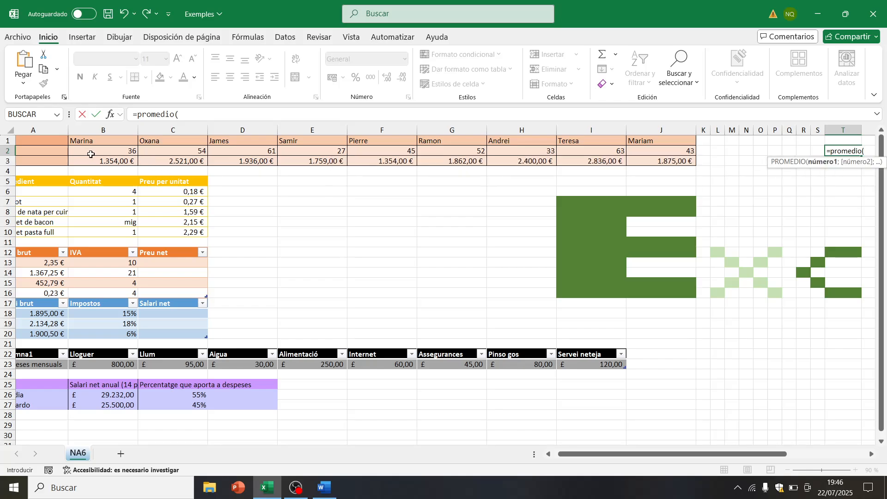
drag(91, 153, 663, 148)
text())
key(Return)
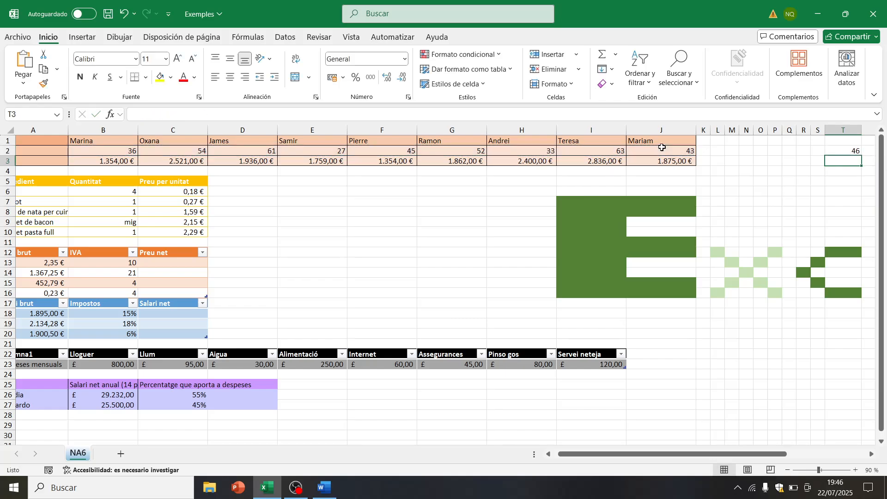
Step: Replace the function in cell T2 with the manual average formula =(B2+C2+D2+E2+F2+G2+H2+I2+J2)/9
click(843, 150)
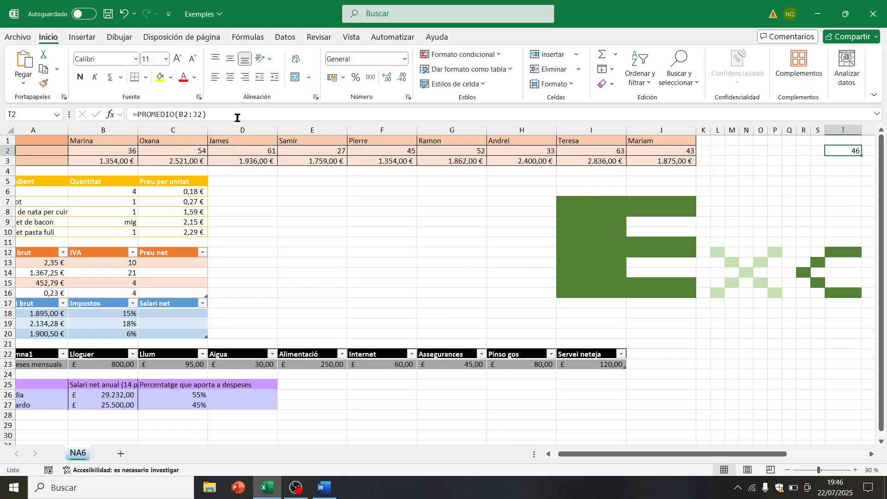
drag(208, 114, 137, 114)
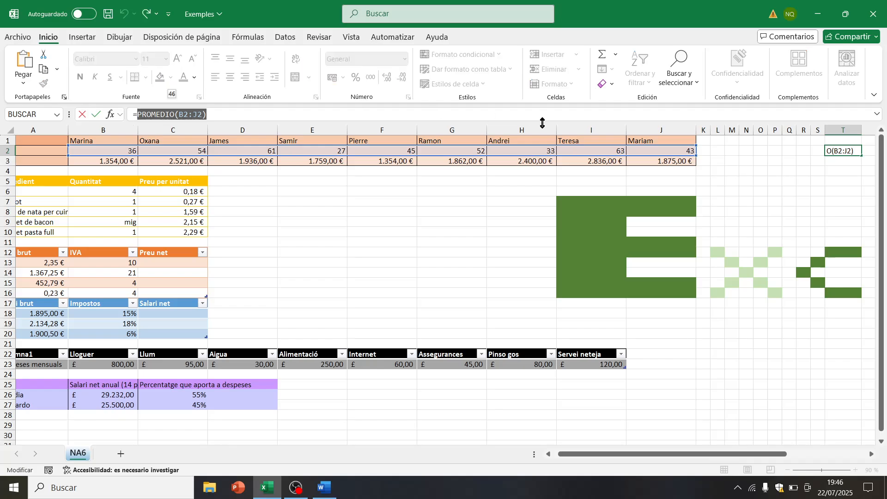
key(BackSpace)
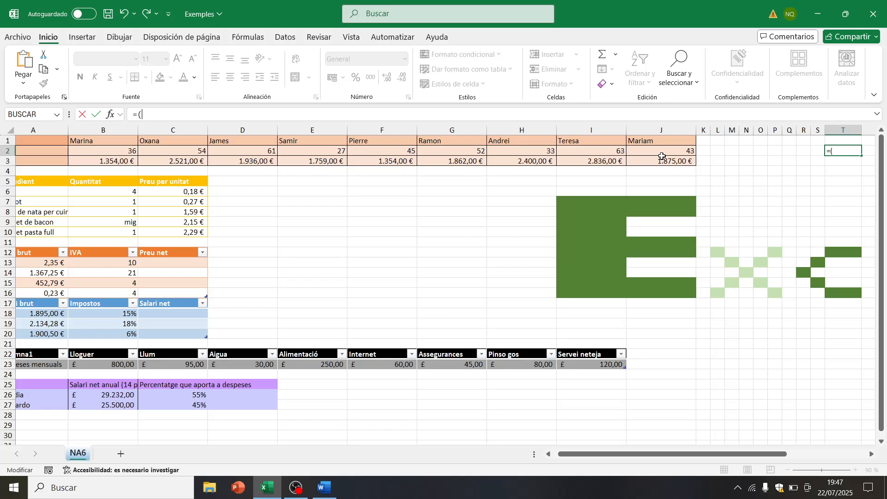
click(112, 152)
text(+)
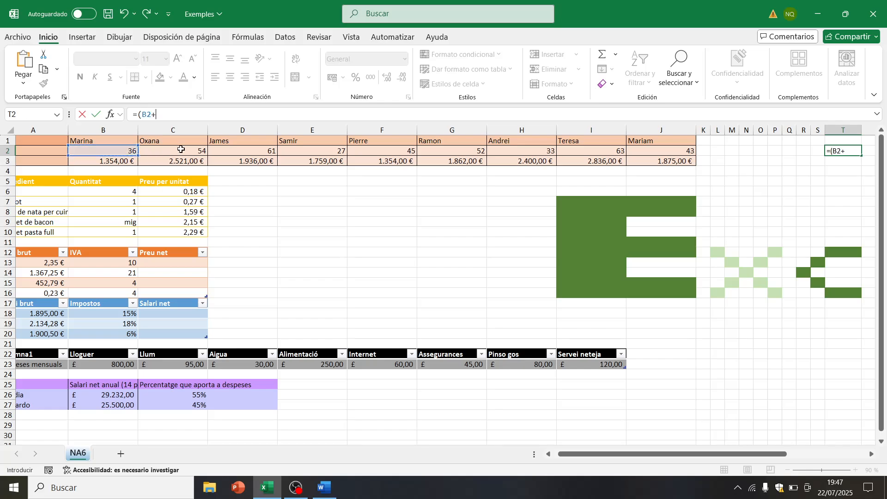
click(178, 150)
text(+)
click(244, 150)
text(+)
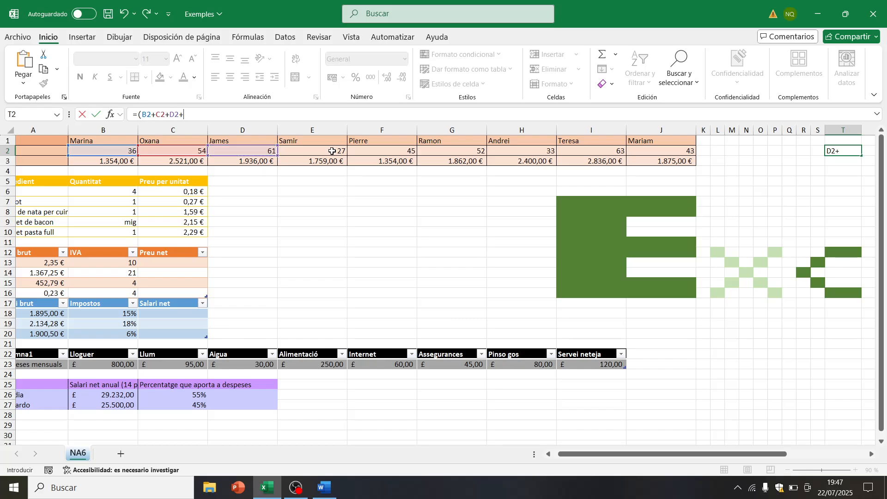
click(314, 151)
text(+)
click(407, 153)
text(+)
click(460, 151)
text(+)
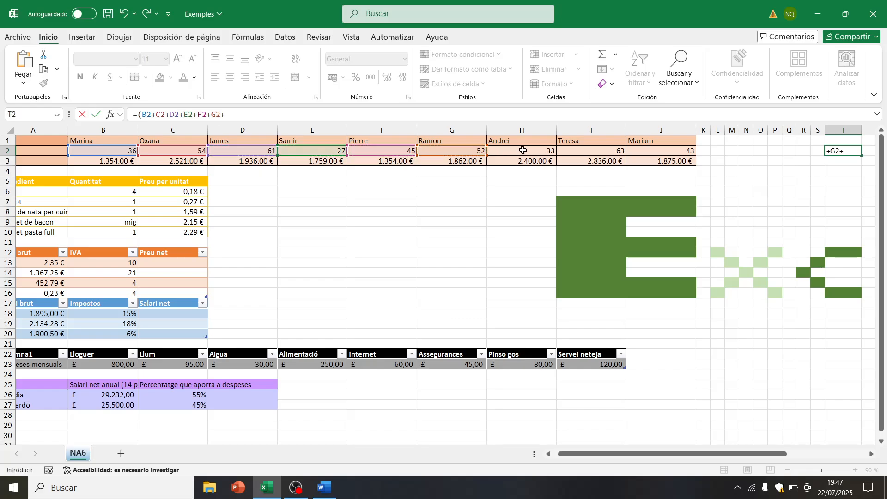
click(519, 150)
text(+)
click(617, 151)
text(+)
click(656, 150)
text(+)
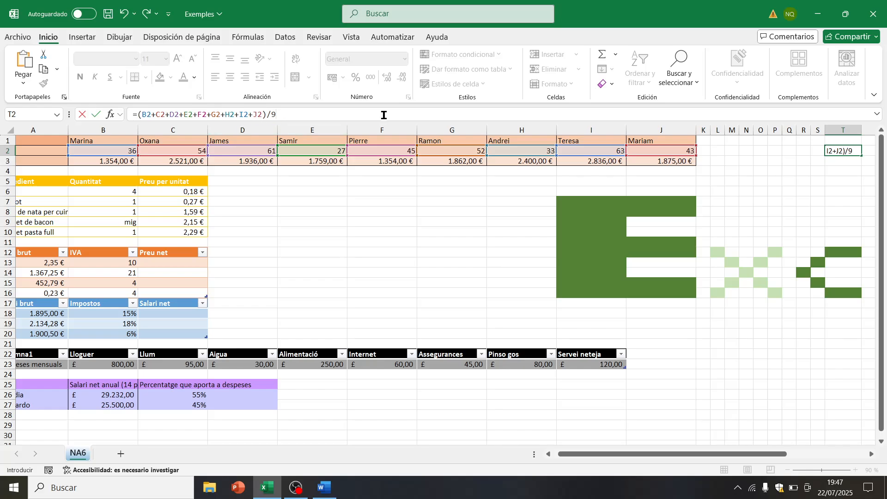
click(264, 114)
key(shift+End)
drag(253, 115, 281, 115)
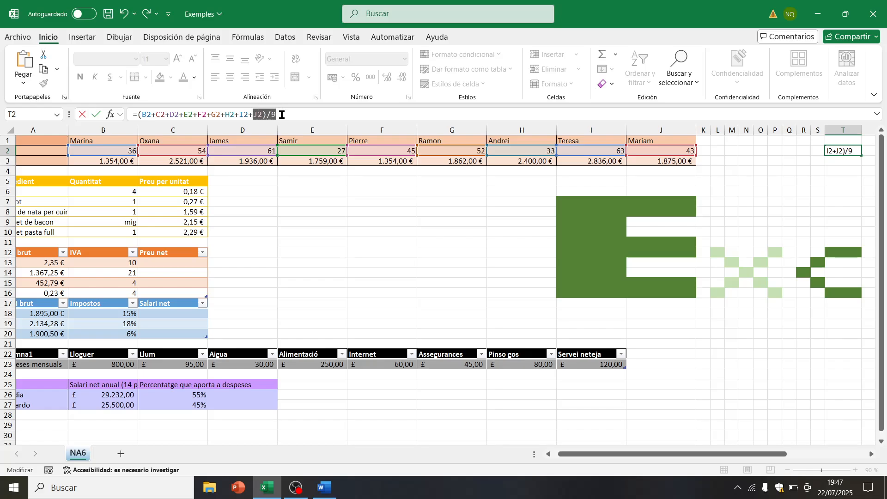
click(276, 114)
key(Return)
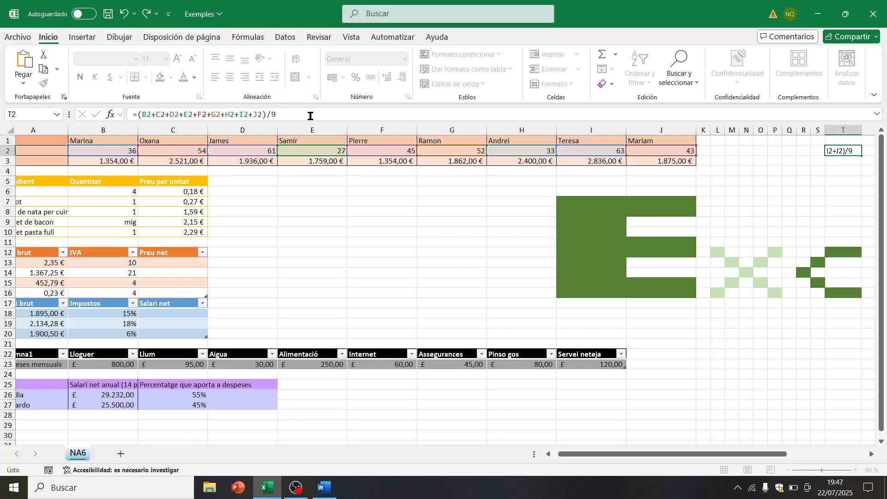
Step: Remove both parentheses from the formula in cell T2 so it reads =B2+C2+D2+E2+F2+G2+H2+I2+J2/9
click(849, 151)
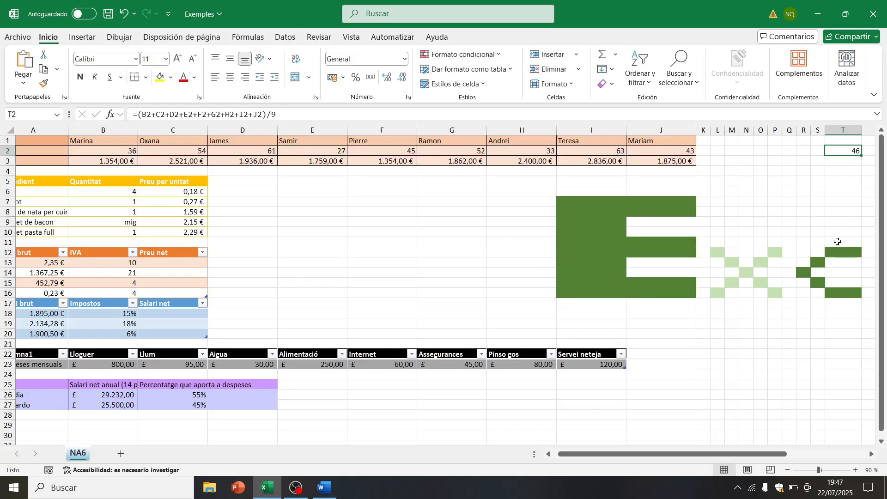
click(265, 115)
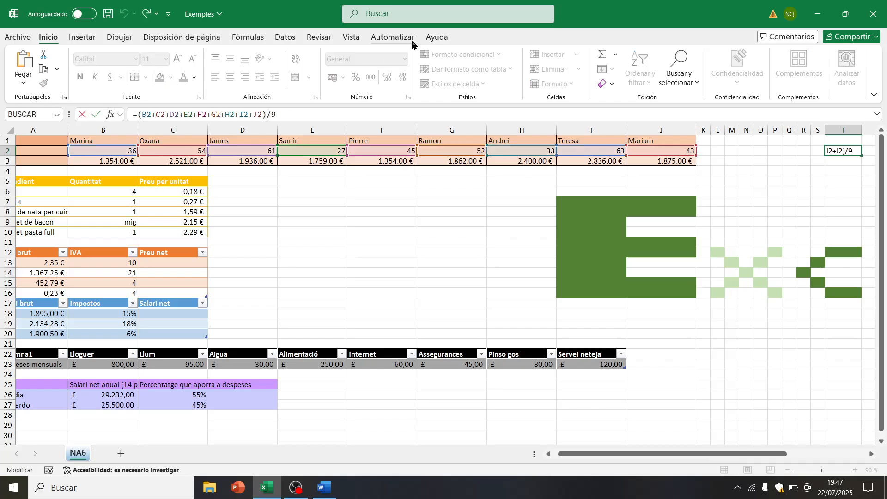
key(BackSpace)
click(141, 115)
key(BackSpace)
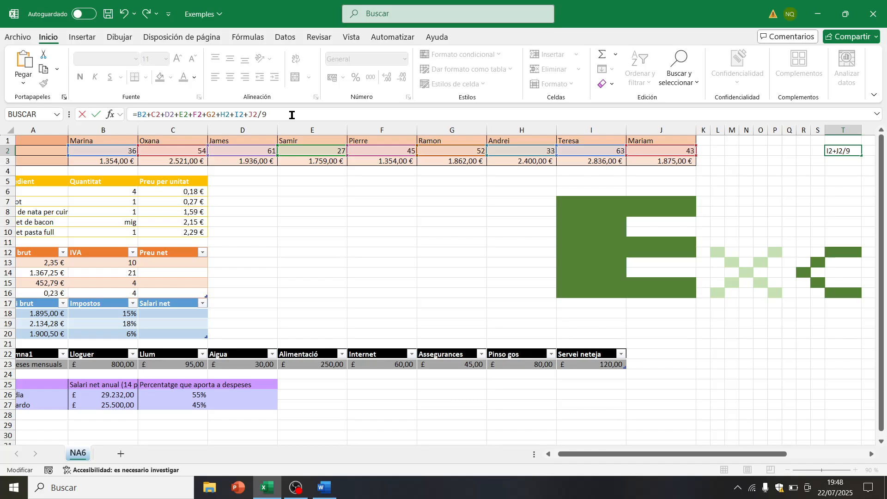
key(Return)
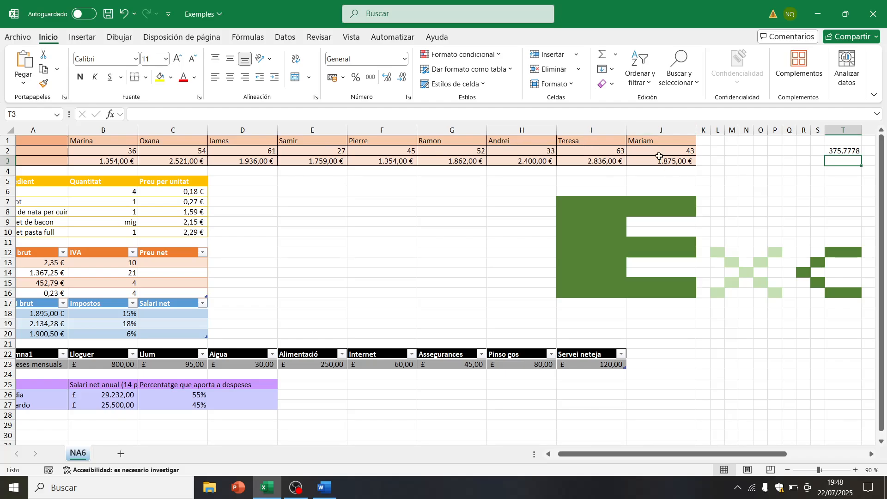
Step: Restore the parentheses around the sum in cell T2 so the formula is =(B2+C2+D2+E2+F2+G2+H2+I2+J2)/9
drag(846, 158, 847, 151)
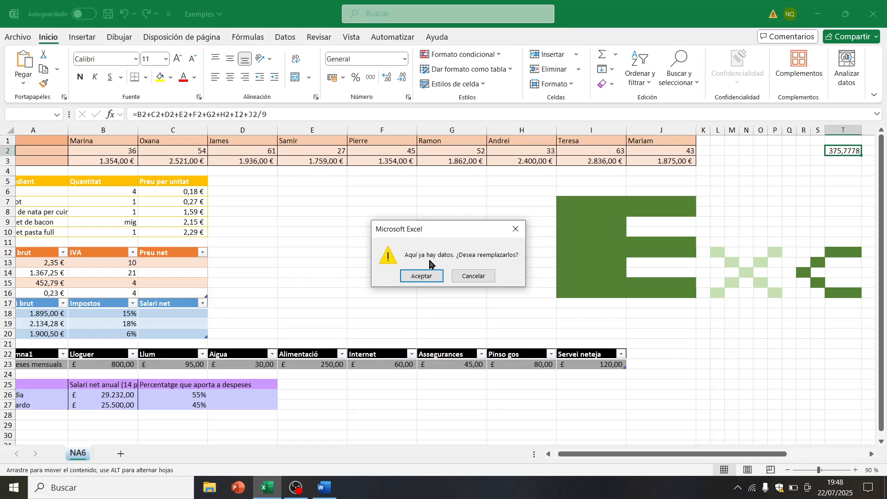
click(471, 276)
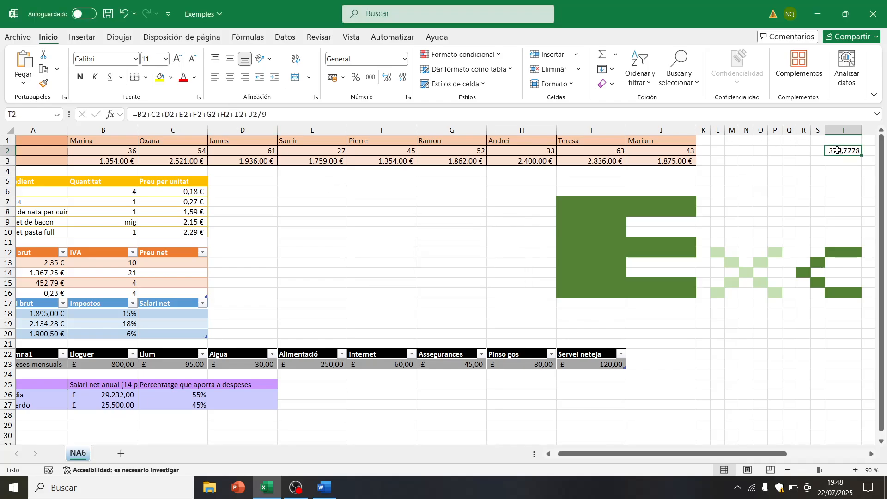
click(307, 107)
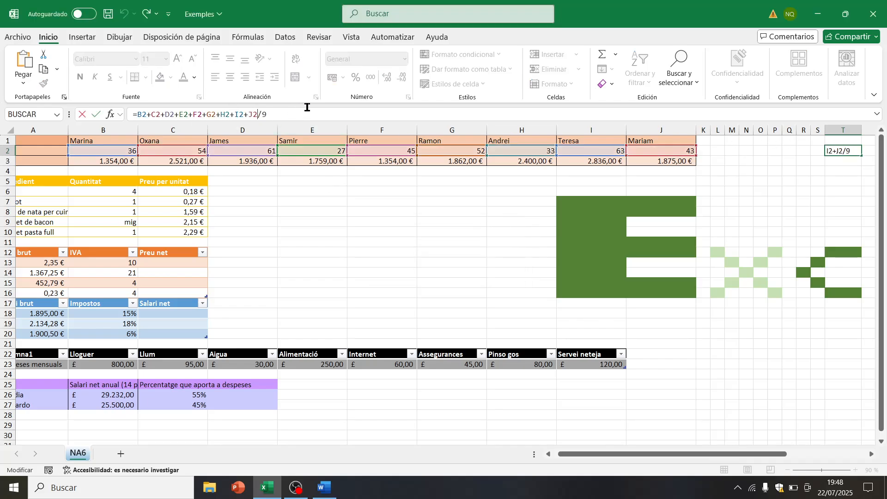
text())
click(137, 114)
text(()
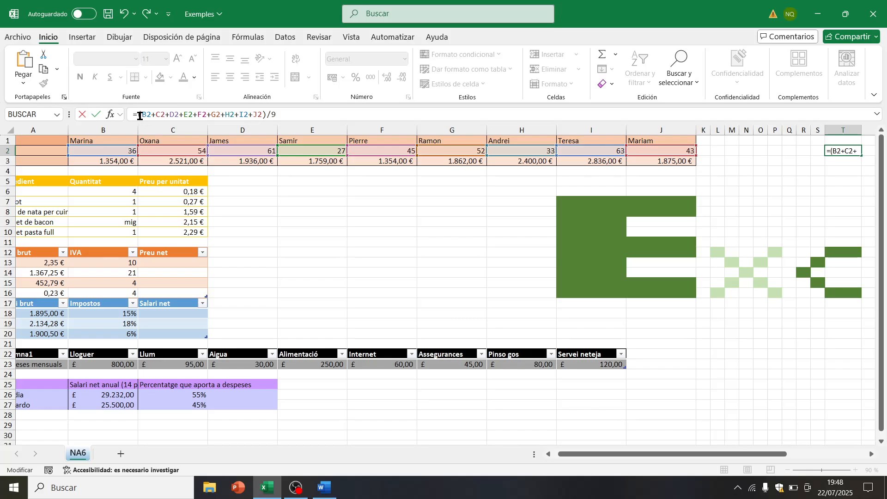
drag(139, 116, 267, 115)
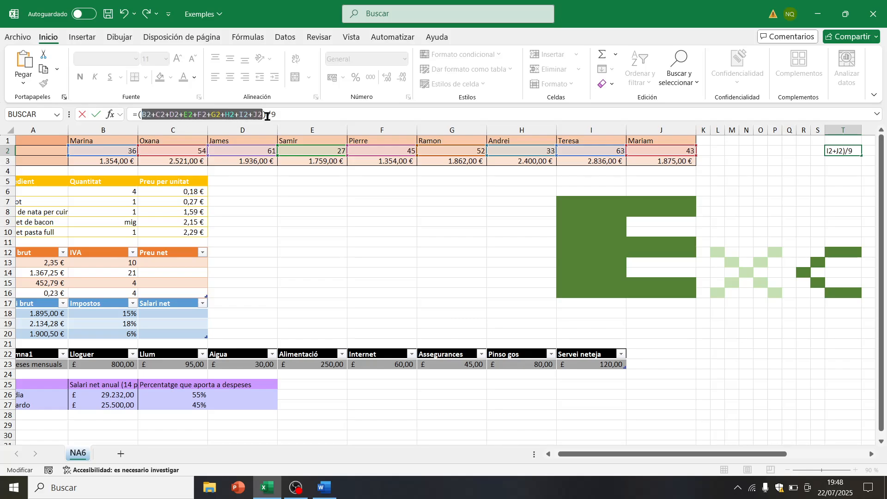
click(410, 115)
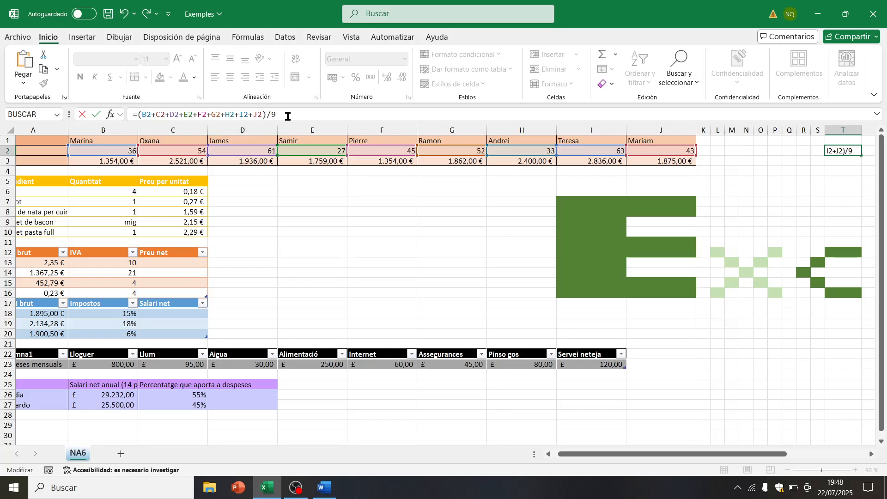
key(ctrl+Return)
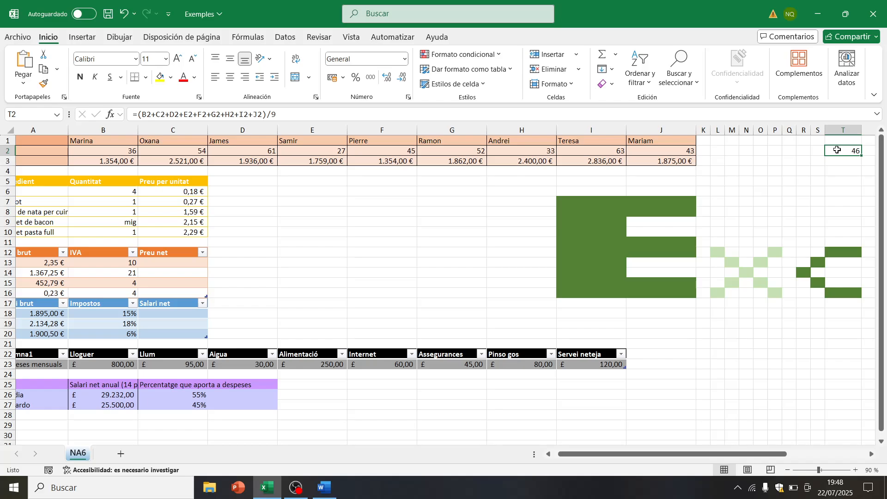
key(Return)
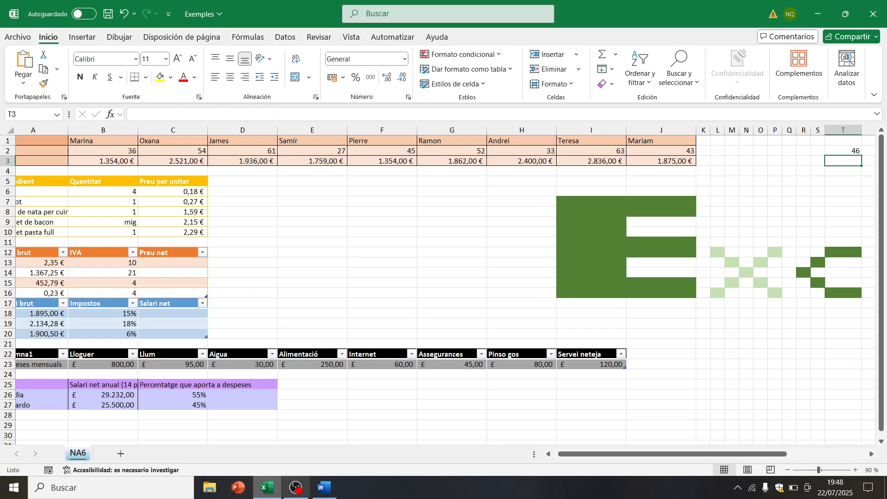
Step: Enter =PROMEDIO(B3;C3;I3;J3) in cell U2 to average the women's salaries, and autofit the width of column U
click(322, 489)
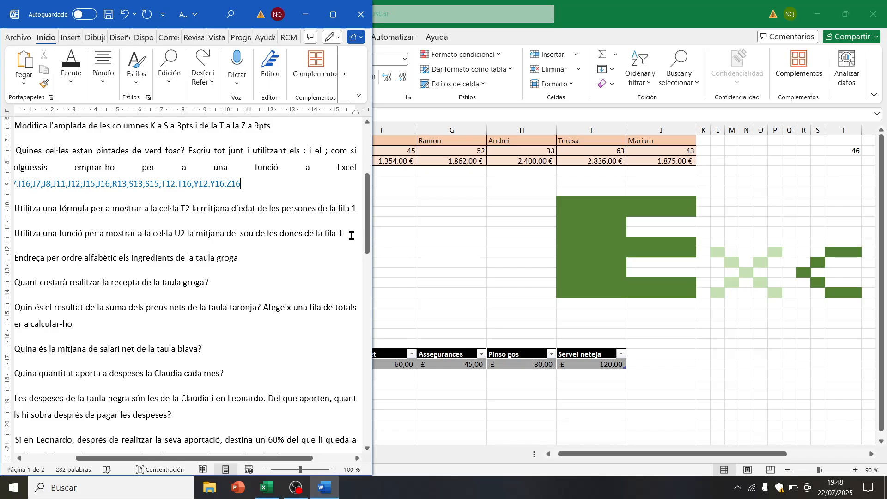
click(867, 151)
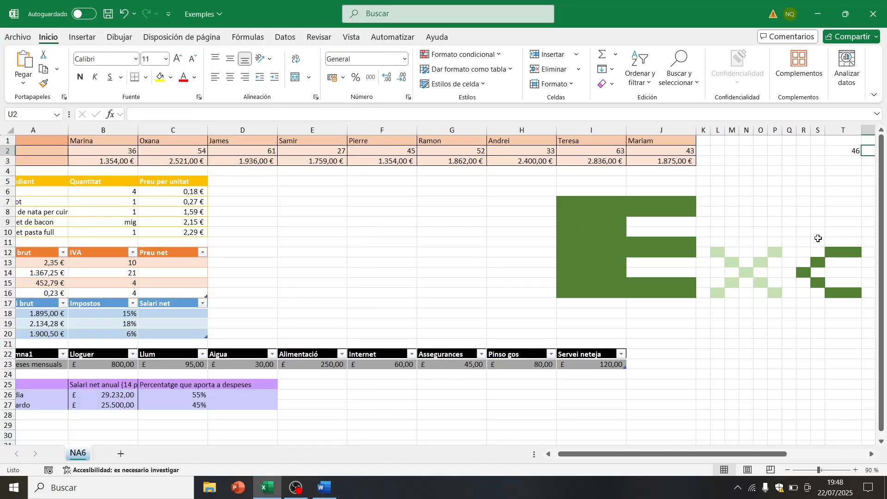
drag(763, 458, 777, 458)
click(283, 114)
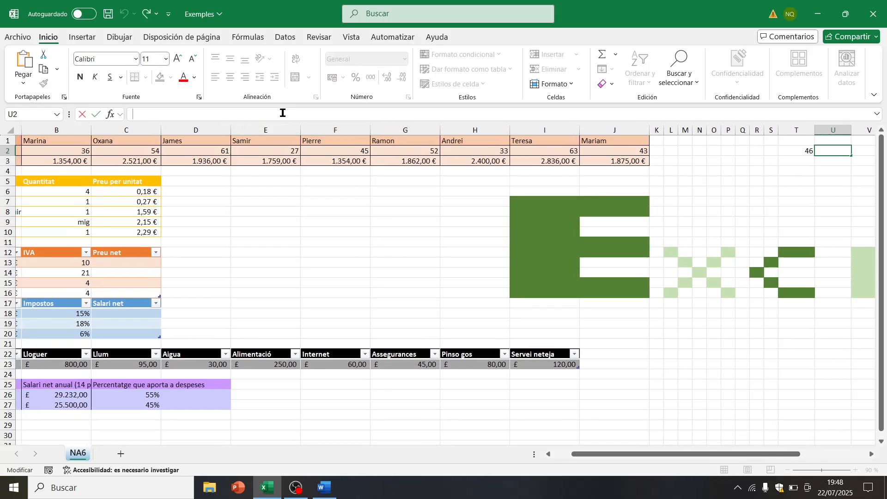
text(=)
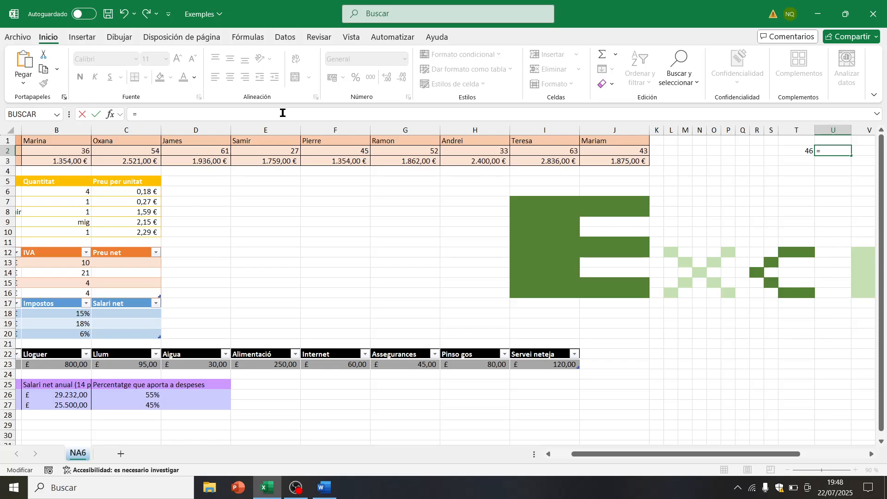
text(promedio)
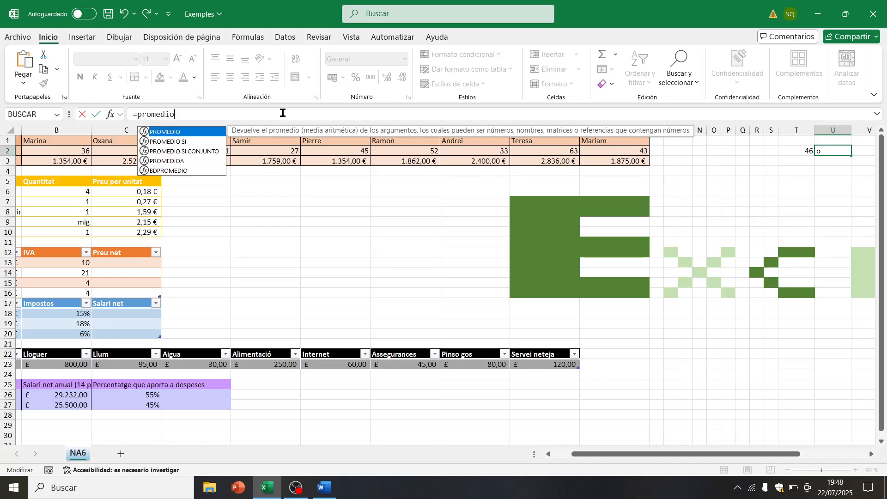
text(()
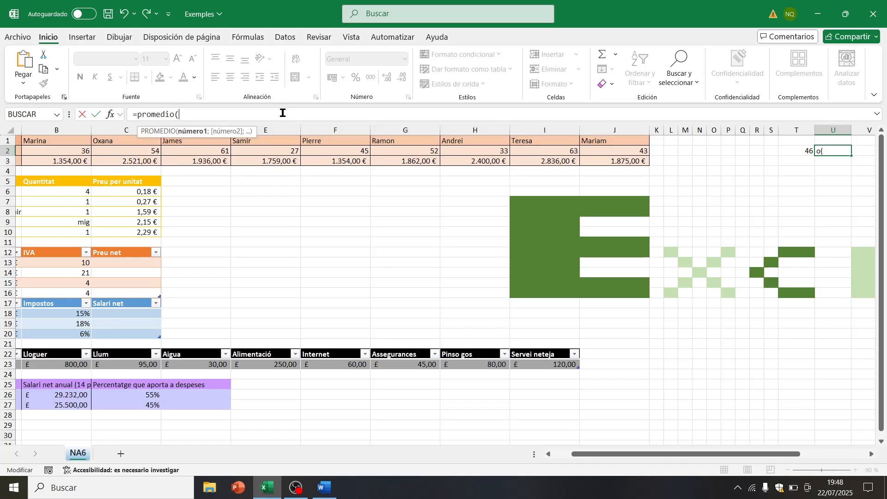
click(56, 159)
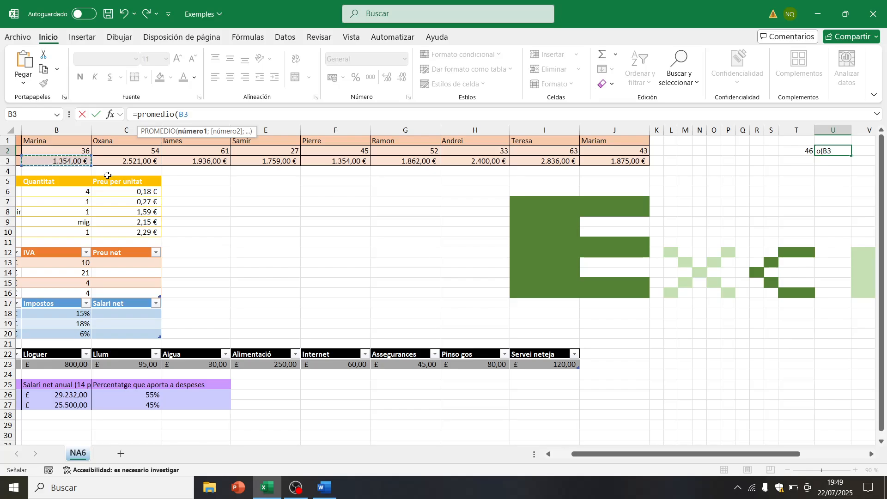
text(;)
click(127, 160)
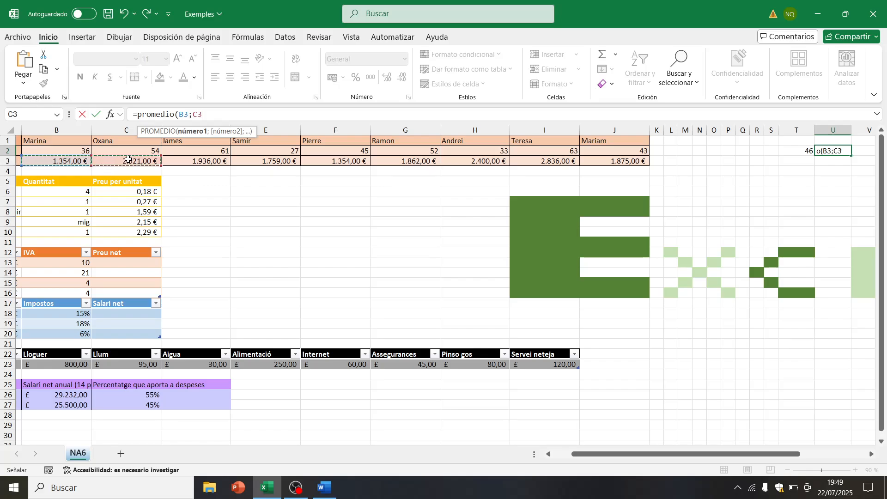
text(;)
click(545, 161)
text(;)
click(633, 161)
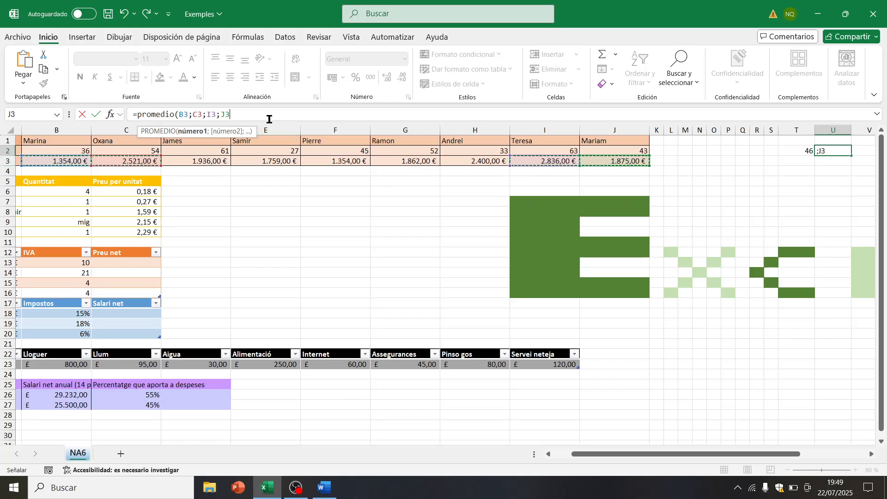
text())
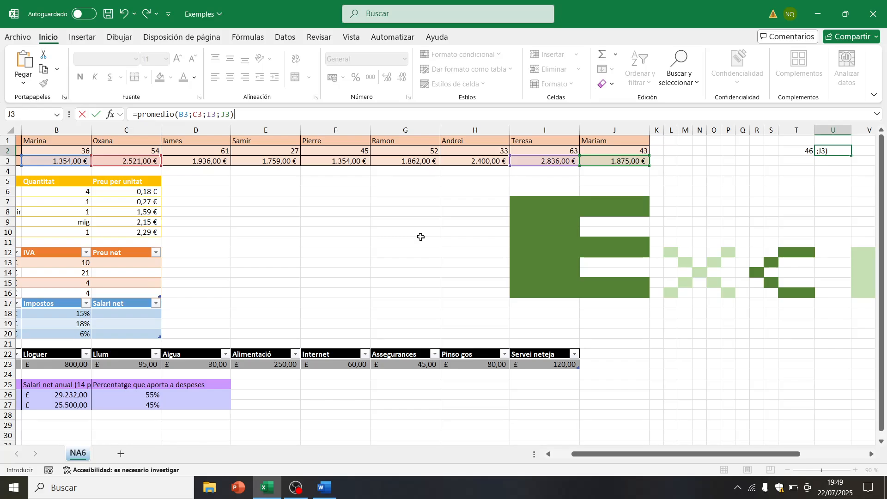
key(Return)
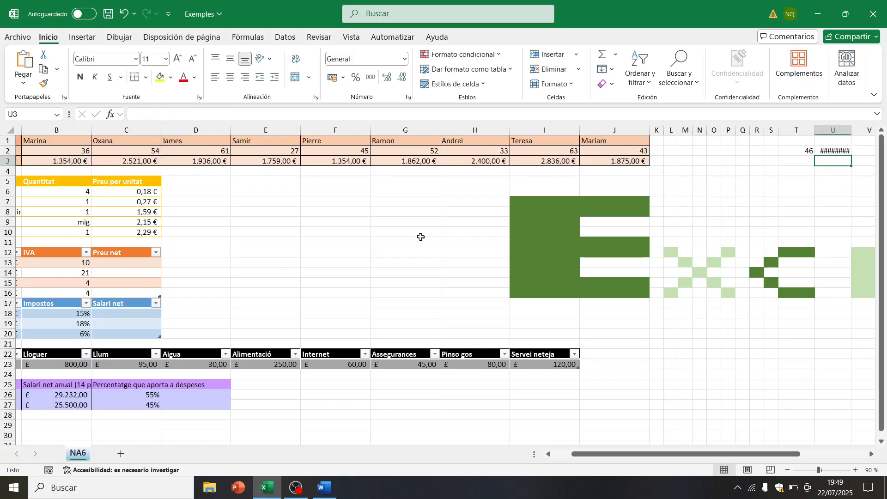
double_click(851, 131)
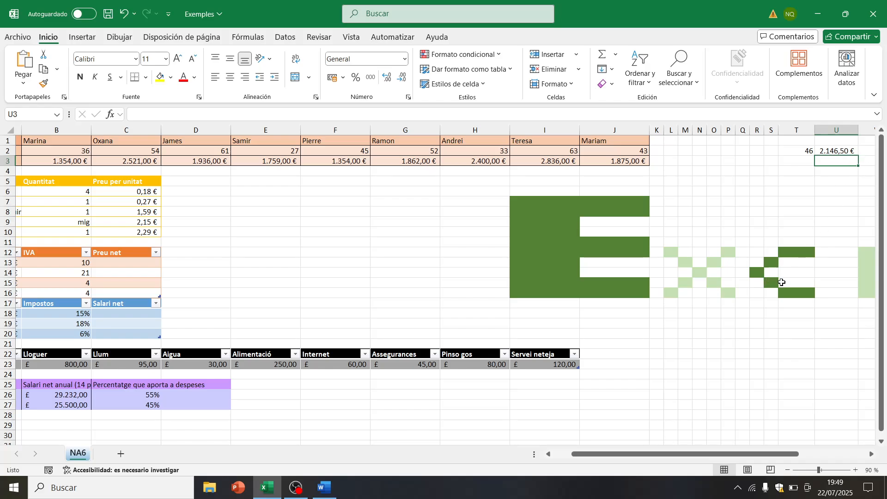
Step: Read the next exercise in the Word document and examine the headers and rows of the yellow ingredients table in Excel
drag(600, 454, 581, 454)
click(326, 490)
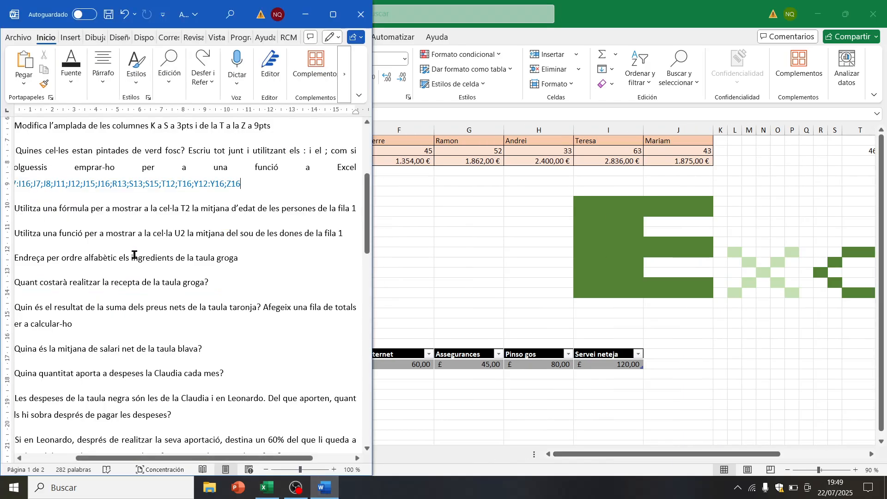
scroll(134, 245, down, 2)
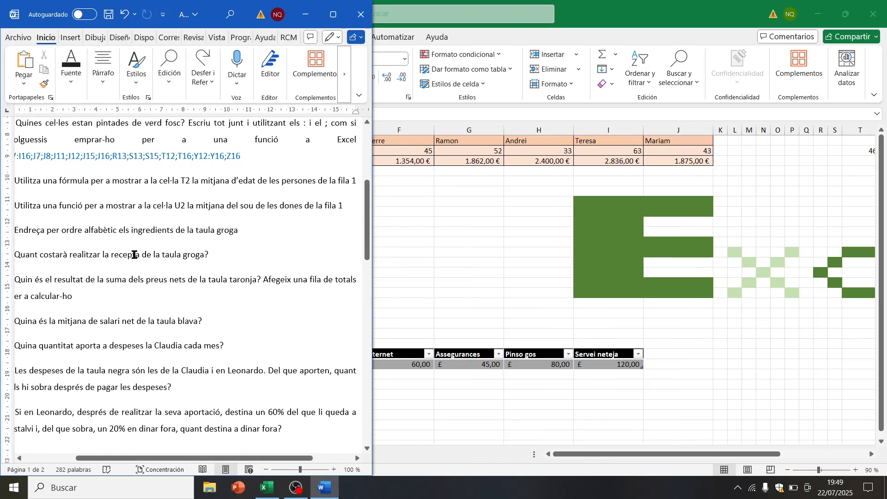
click(264, 210)
click(398, 234)
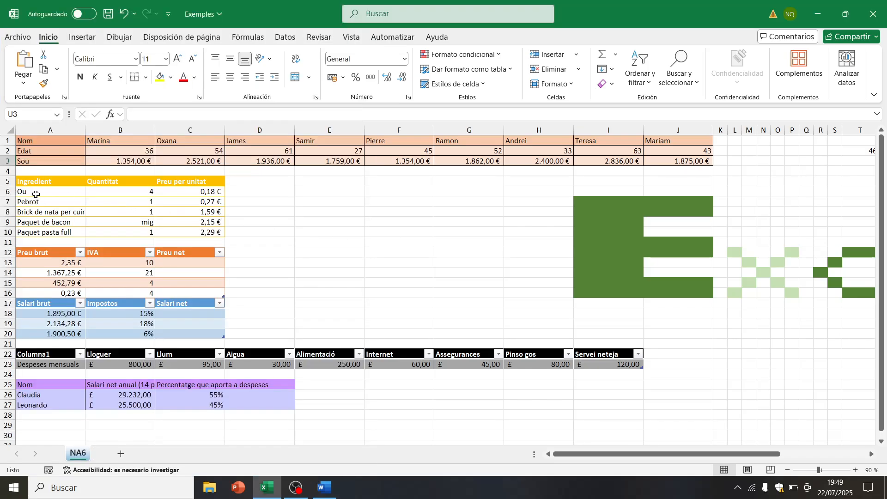
drag(49, 193, 42, 236)
click(54, 203)
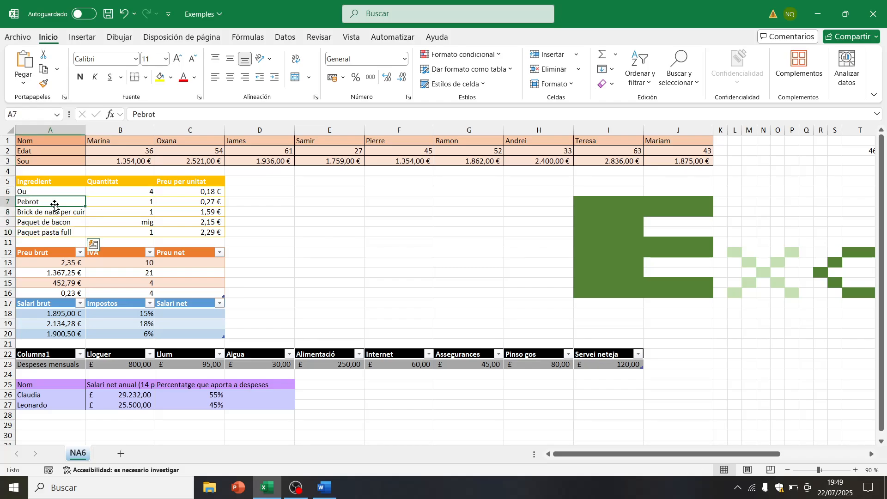
click(180, 202)
click(48, 178)
click(205, 184)
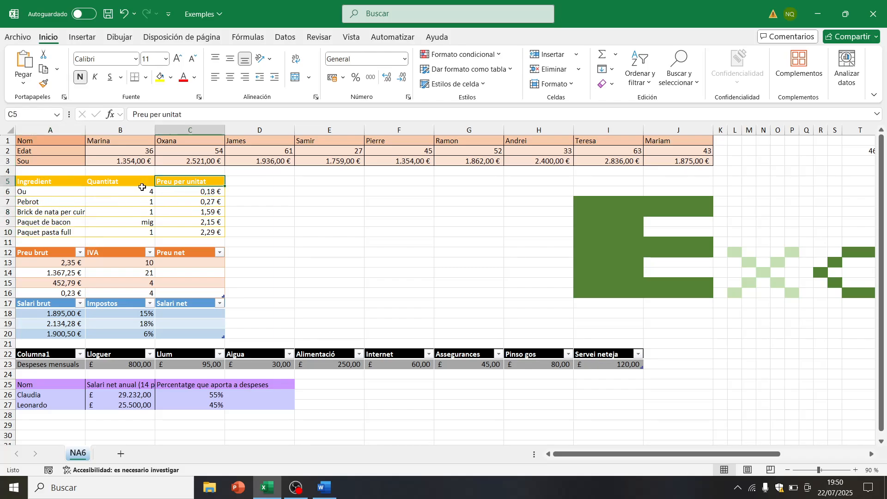
click(139, 183)
click(56, 183)
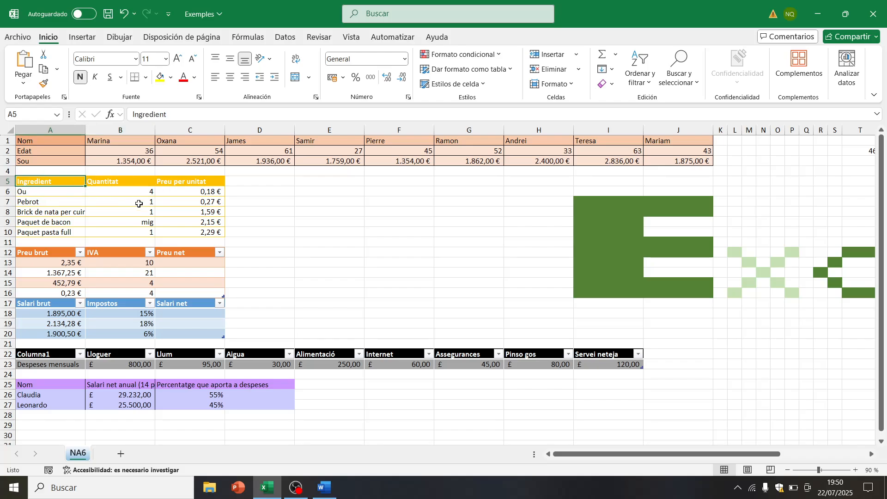
Step: Try sorting the ingredient rows A6:C10 from A to Z two times, undoing the sort each time
drag(53, 191, 219, 231)
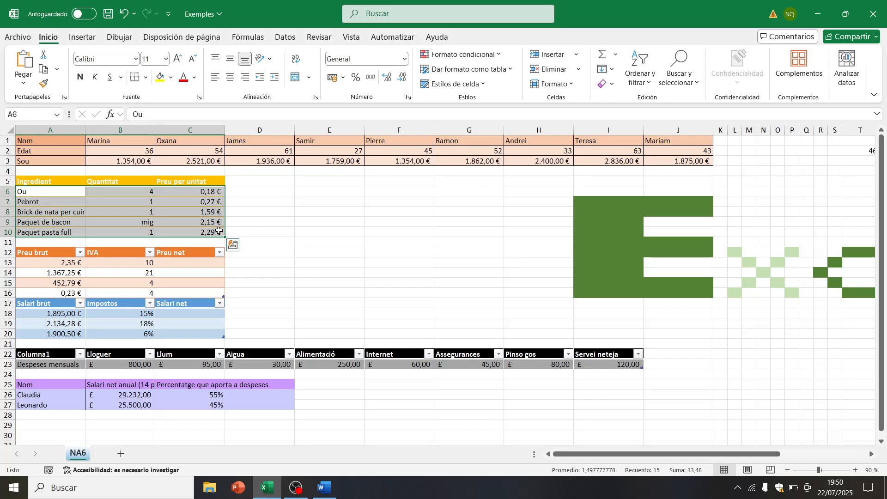
click(649, 85)
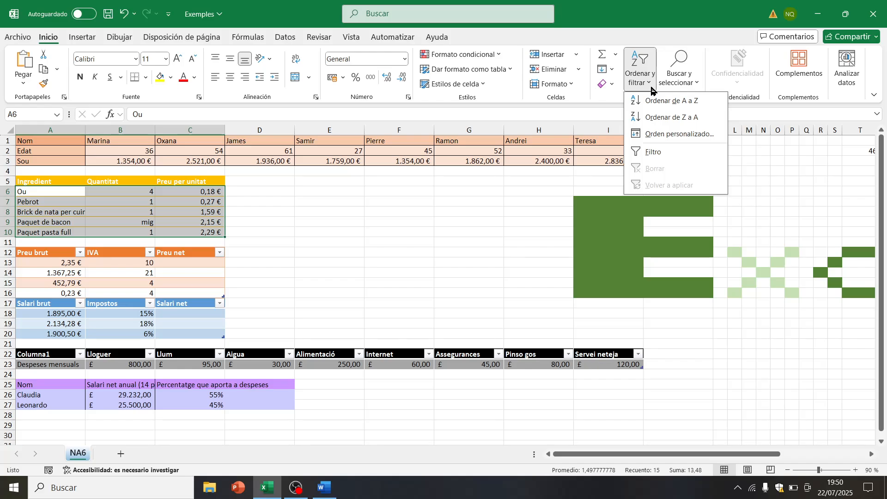
click(674, 101)
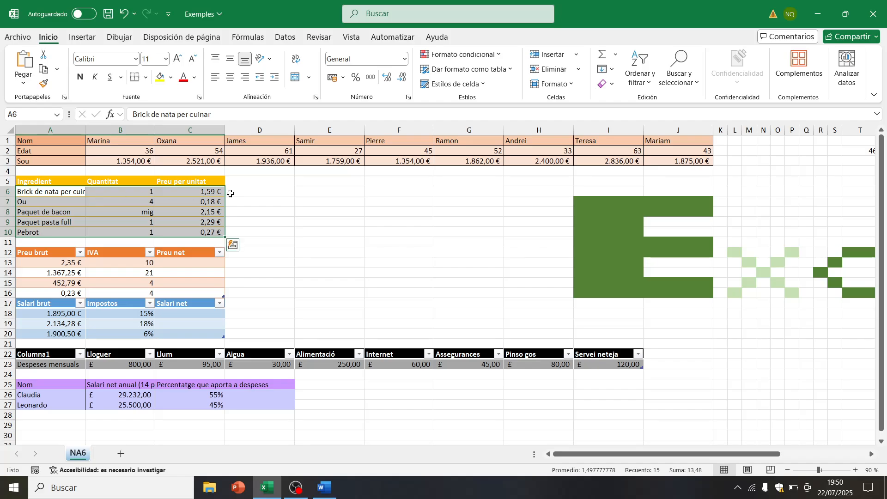
key(ctrl+z)
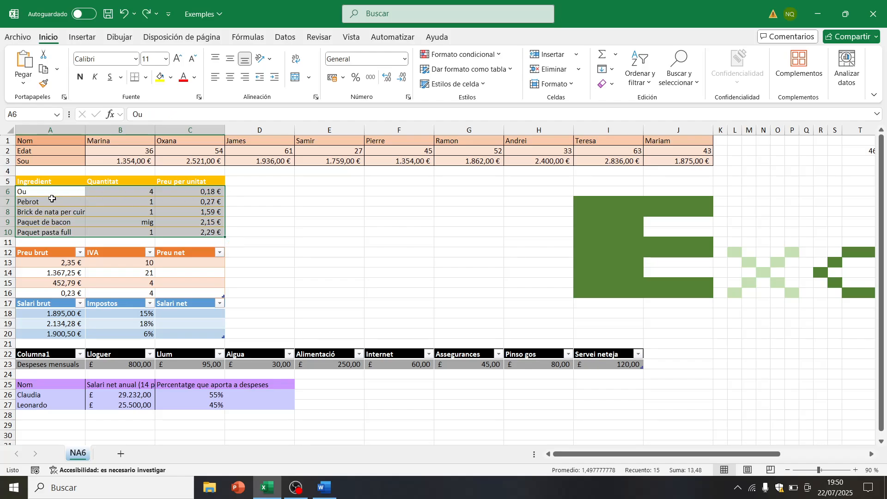
right_click(51, 199)
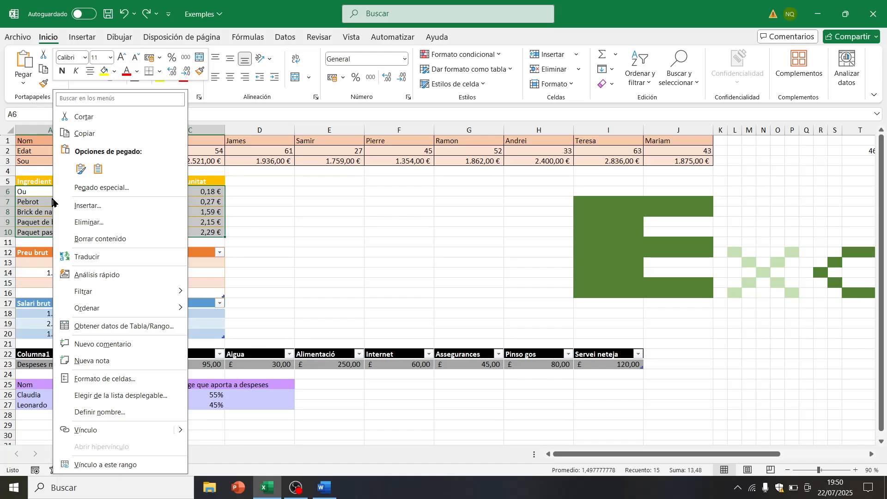
mouse_move(148, 306)
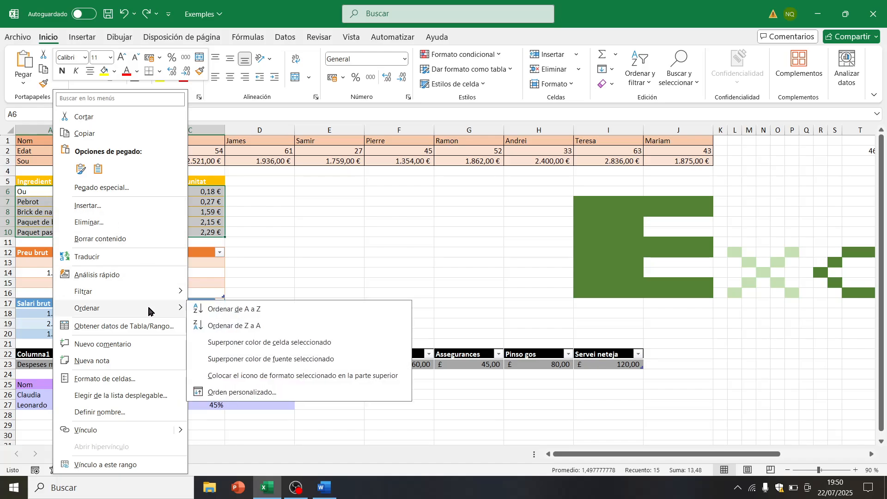
click(227, 309)
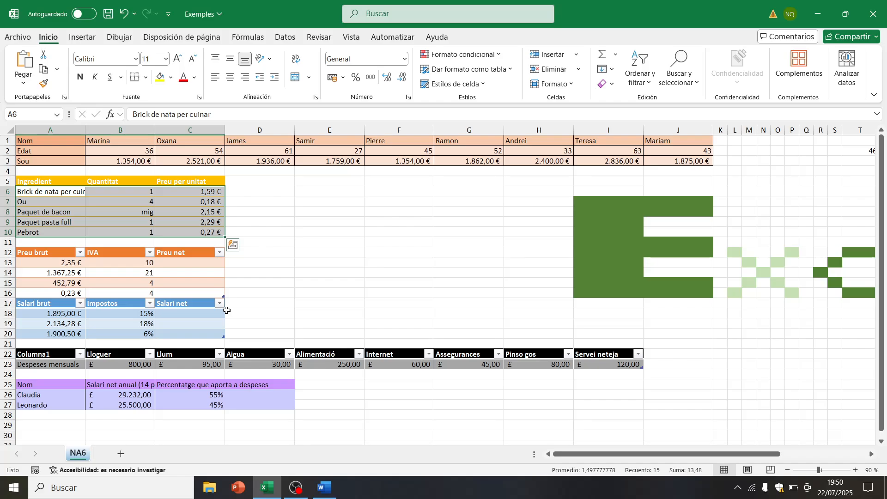
key(ctrl+z)
Step: Format the range A5:C10 as a table with headers, using the light yellow style with a solid header row
click(47, 190)
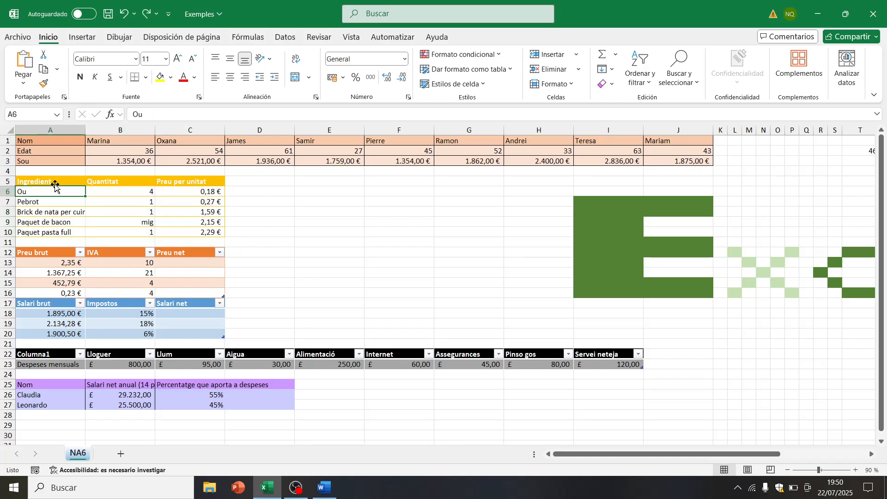
drag(47, 181, 199, 232)
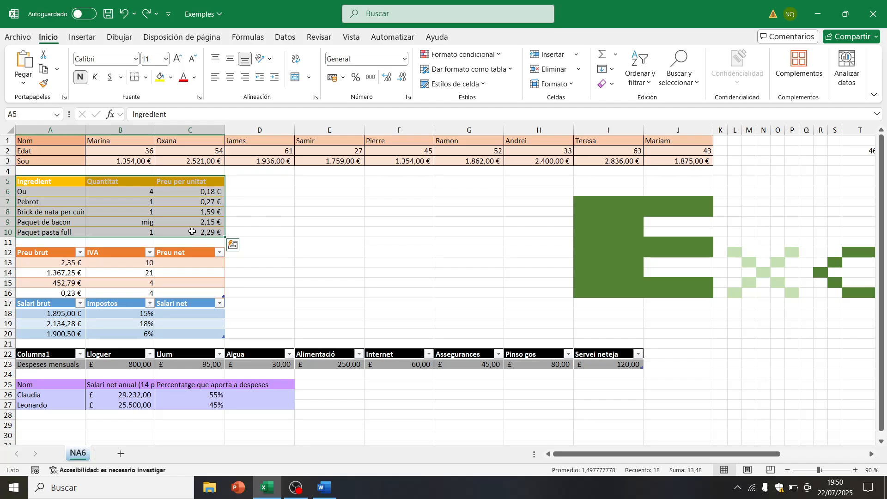
click(508, 71)
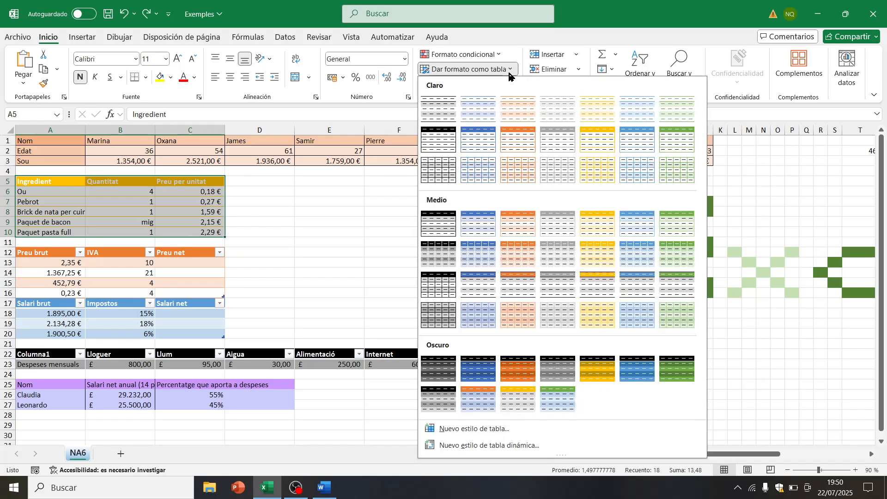
click(597, 139)
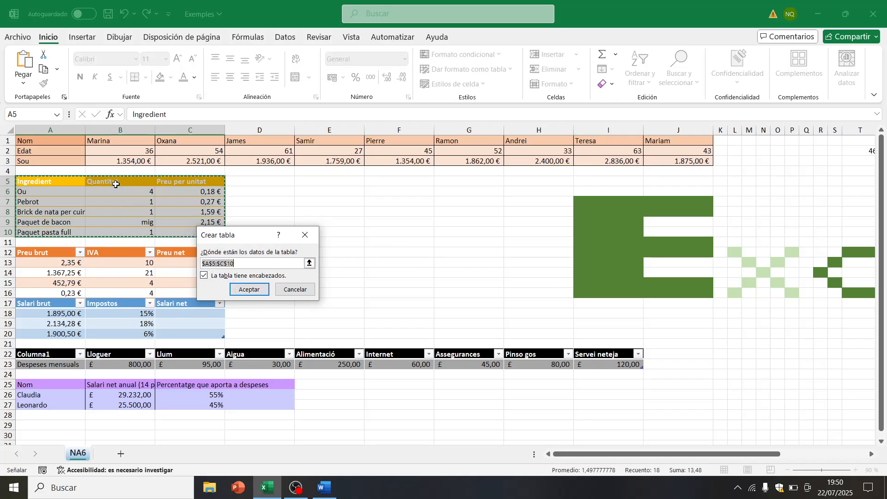
click(252, 290)
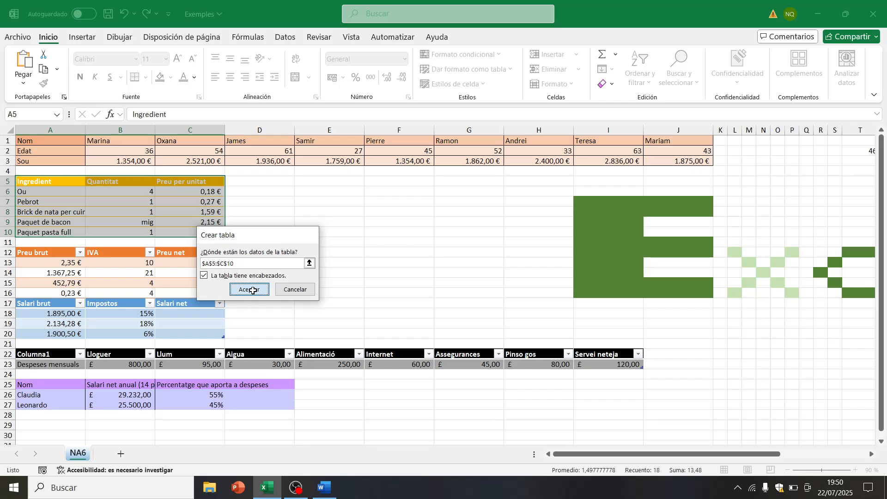
Step: Sort the yellow table from A to Z by the Ingredient column
click(241, 193)
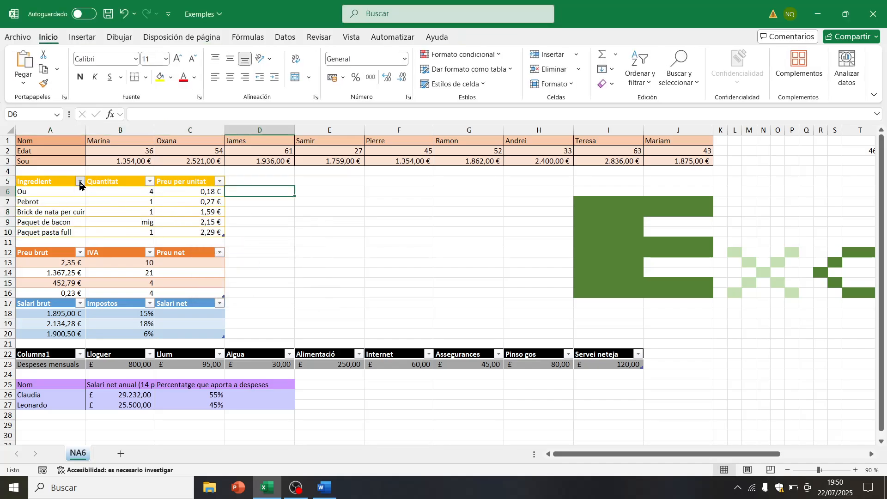
click(80, 184)
click(79, 196)
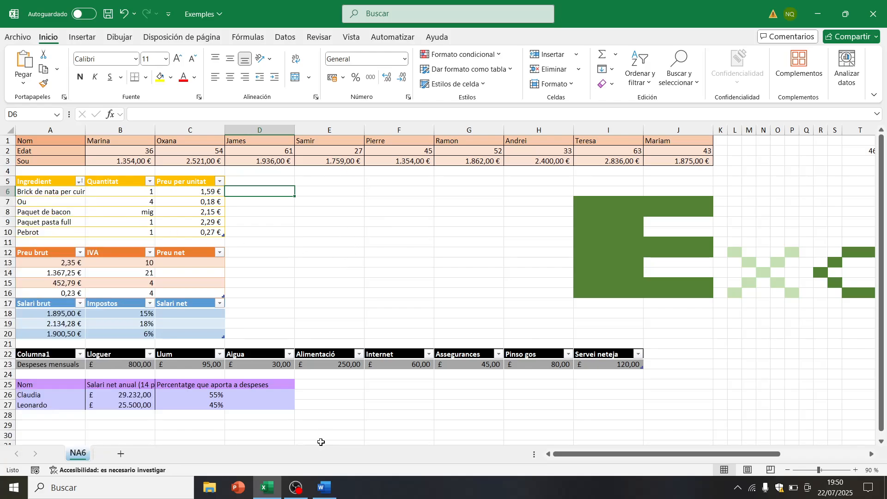
Step: Check the recipe-cost exercise in the Word document and add a "Preu recepta" column to the yellow table in D5
click(325, 487)
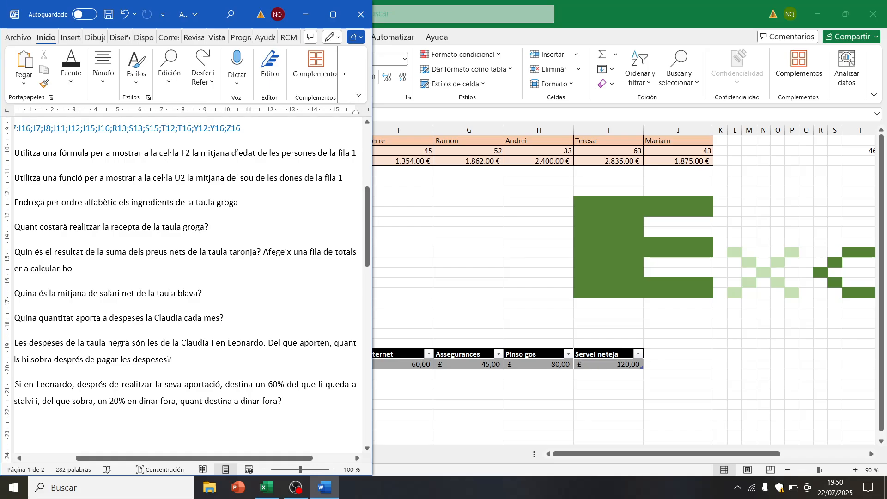
click(380, 234)
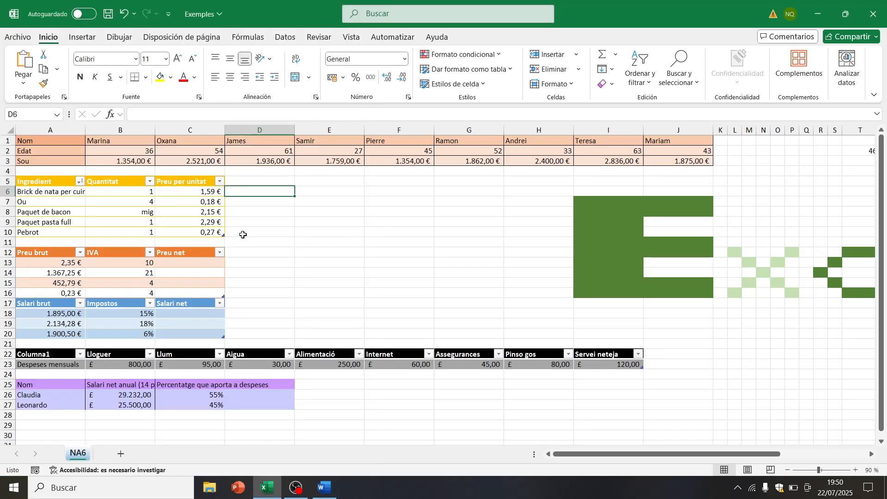
click(260, 181)
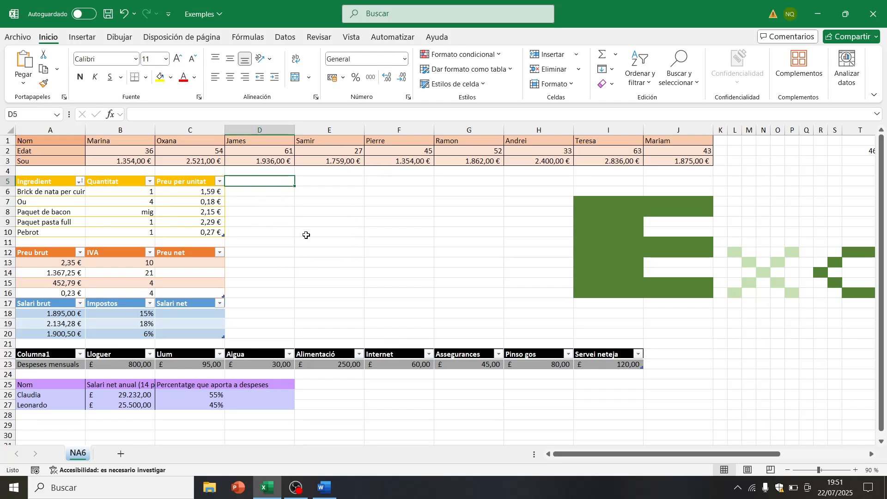
text(Preu rec)
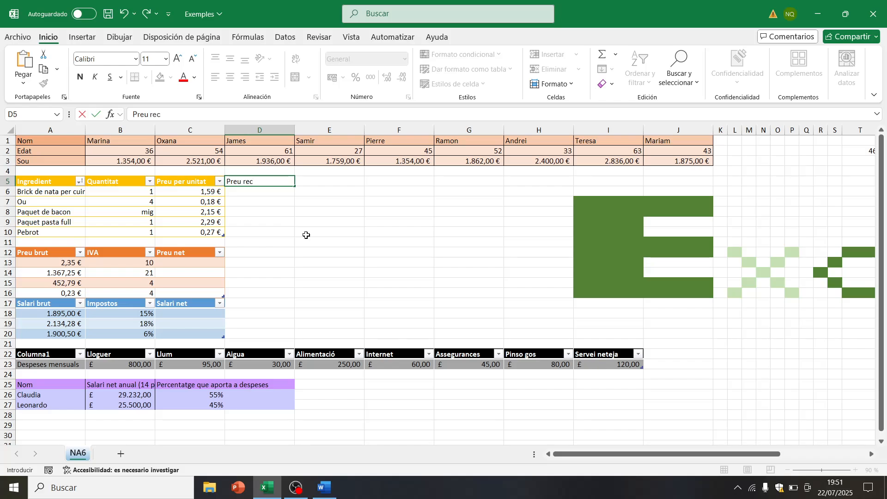
text(epta)
key(Return)
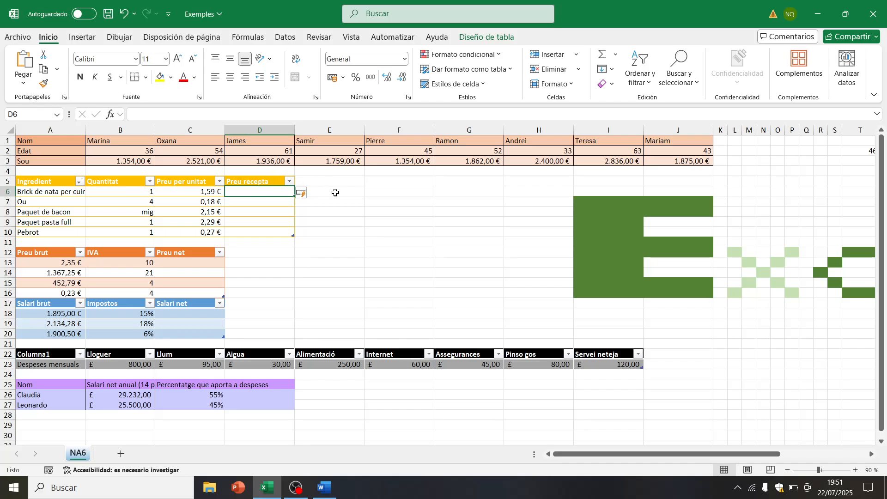
click(312, 198)
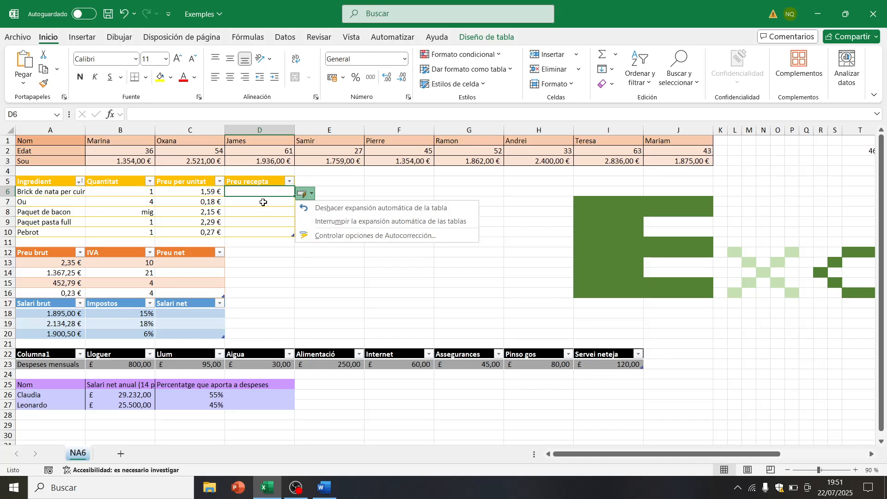
click(263, 203)
Step: Calculate the Preu recepta column by multiplying Quantitat by Preu per unitat, filling the formula through D6:D10
click(273, 191)
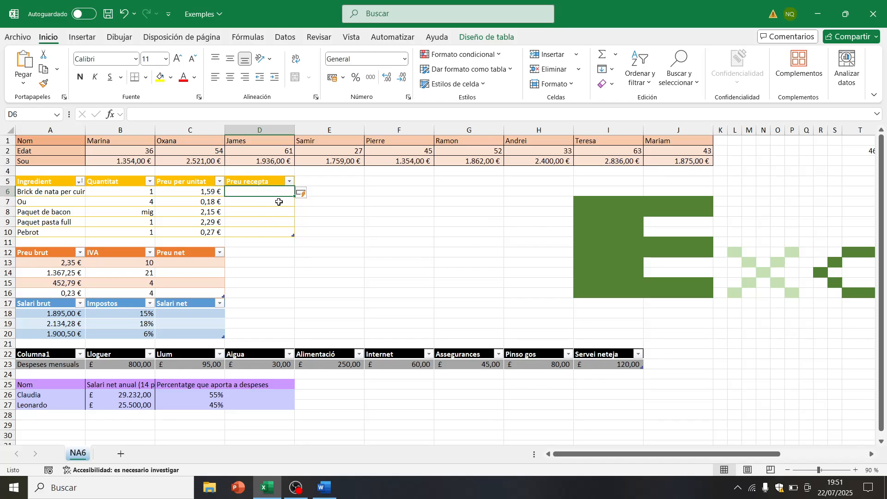
text(=)
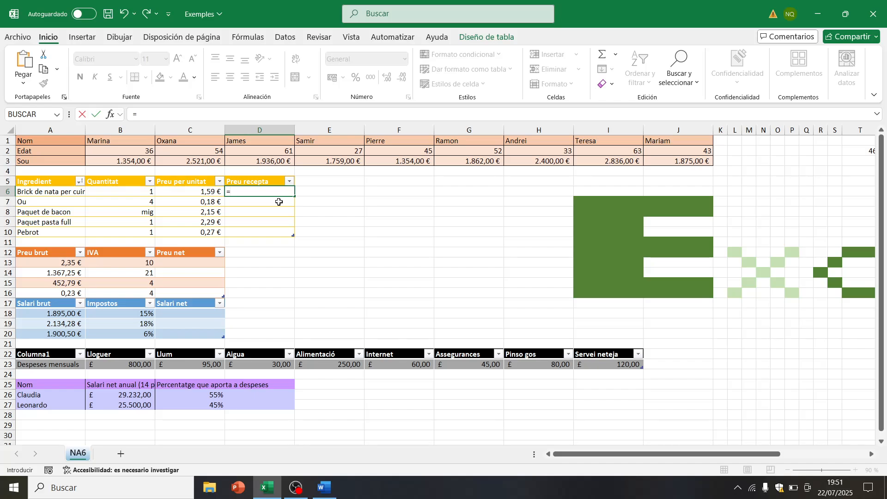
click(134, 191)
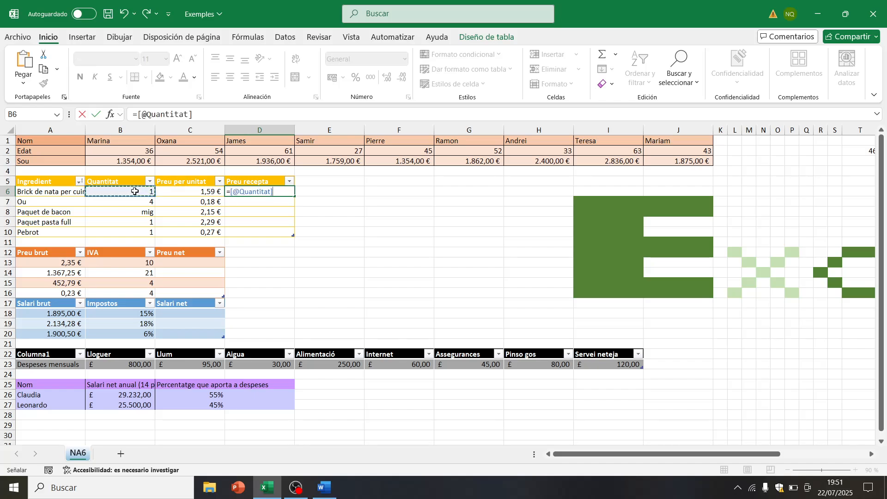
text(*)
click(202, 194)
key(Return)
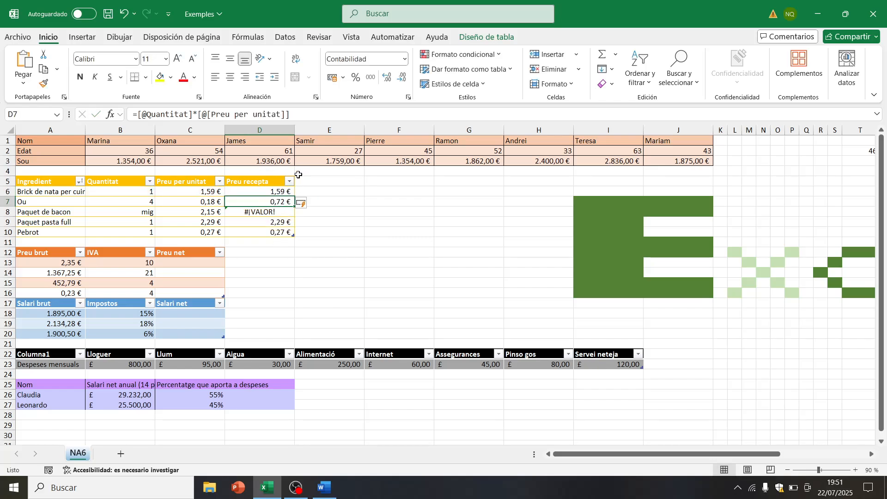
click(287, 190)
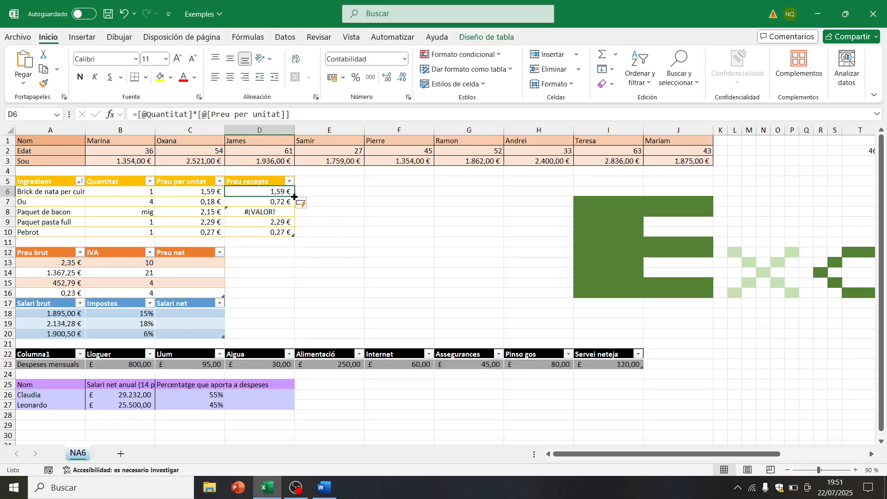
drag(294, 195, 293, 234)
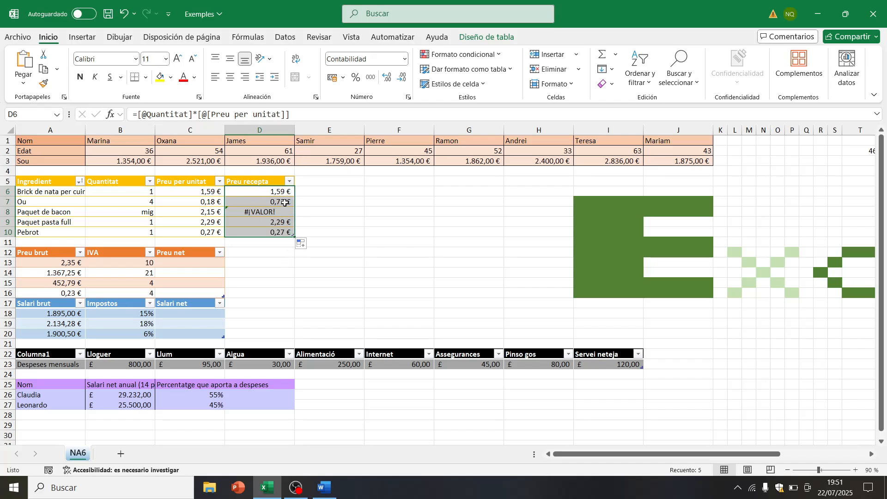
click(328, 205)
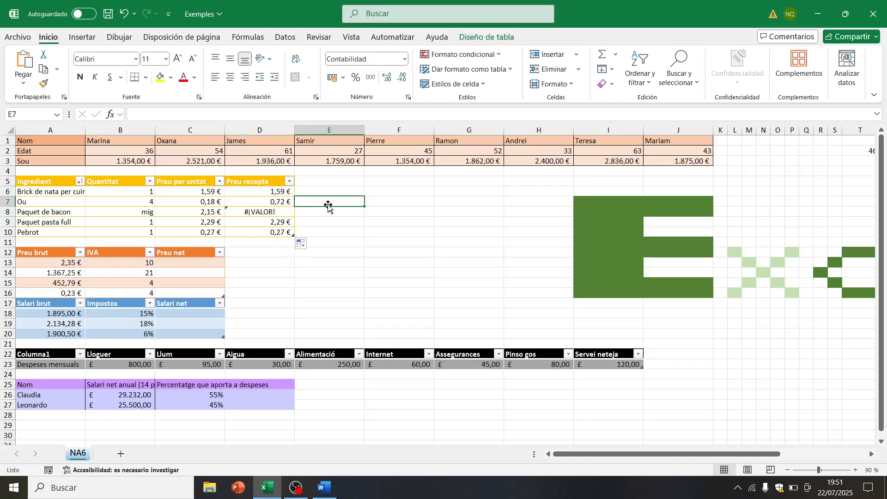
Step: Replace the text quantity of Paquet de bacon in B8 with the number 0,5
click(252, 212)
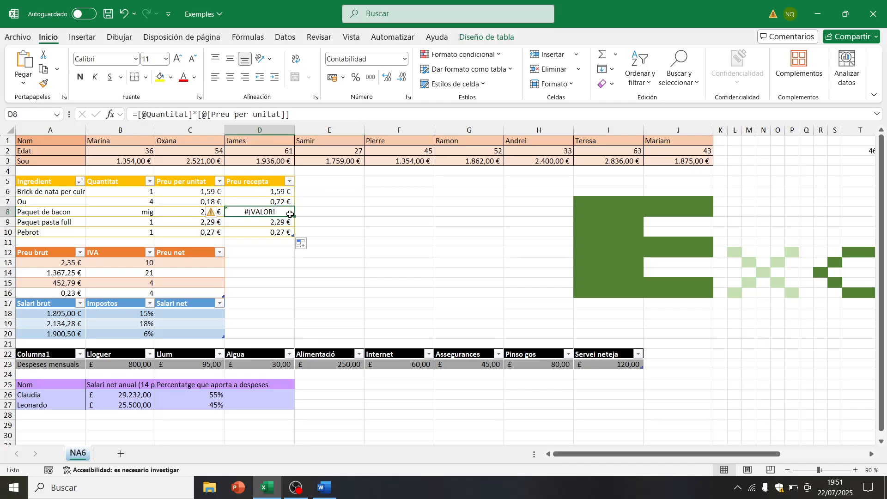
click(319, 213)
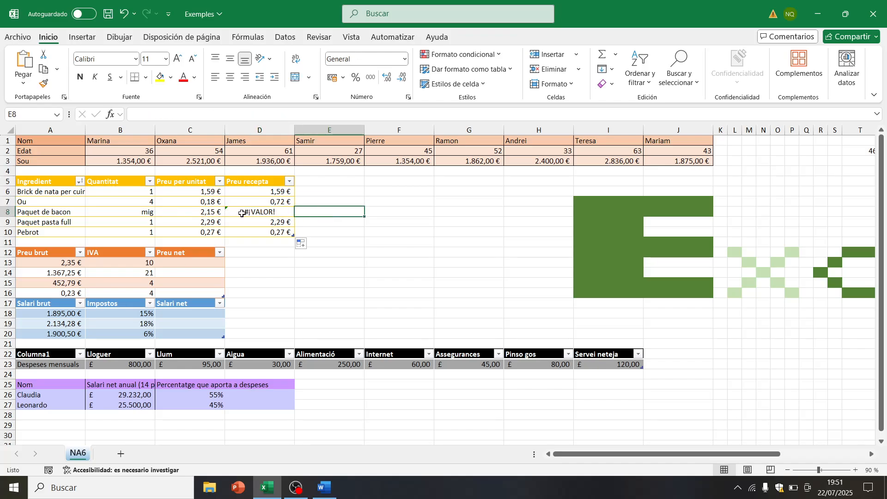
click(130, 213)
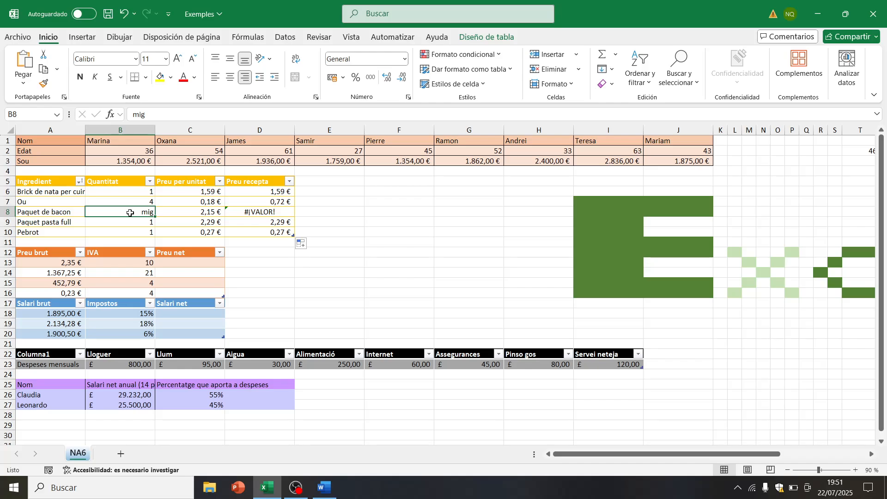
text(0,)
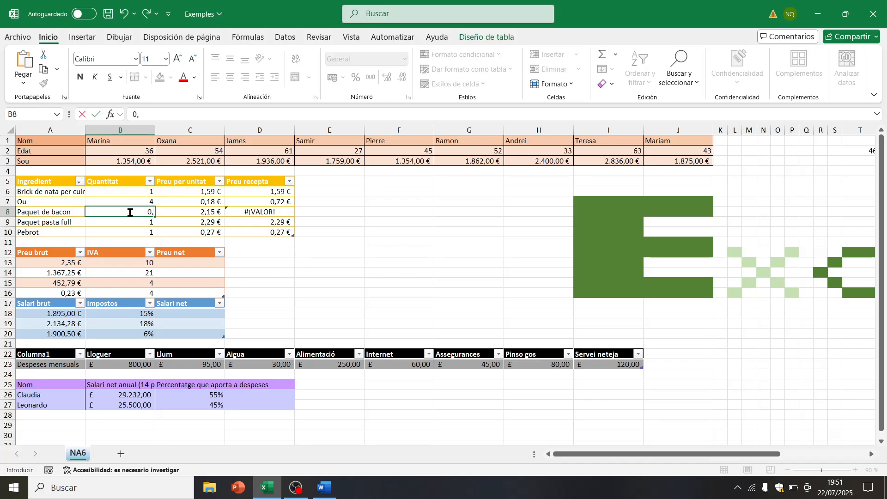
text(5)
key(Return)
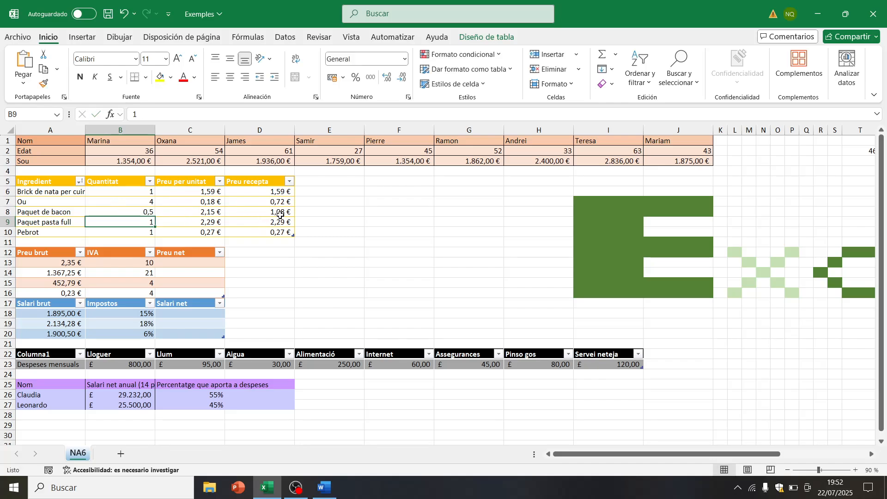
Step: Format the Paquet de bacon quantity in B8 as a fraction and check its recipe price in D8
click(147, 212)
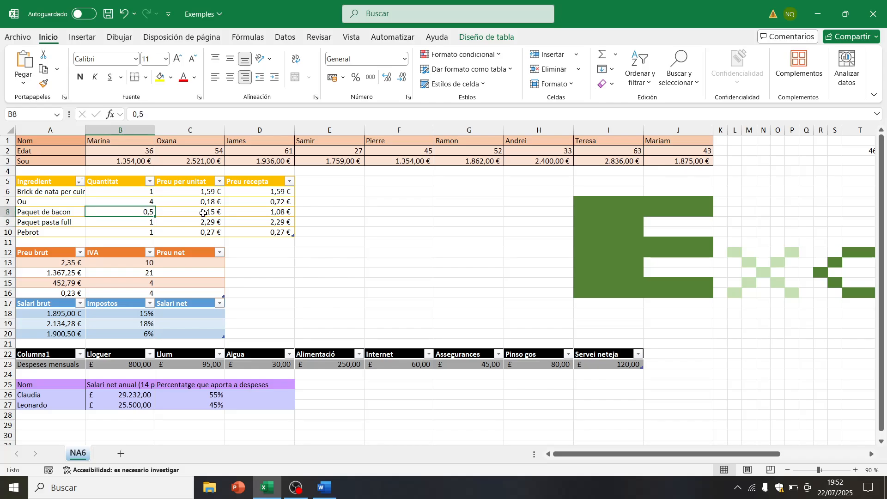
click(405, 60)
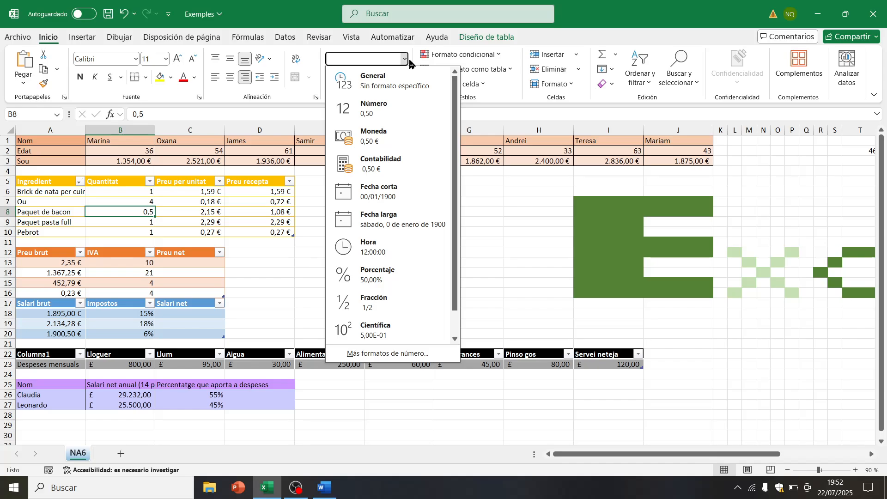
scroll(459, 241, down, 1)
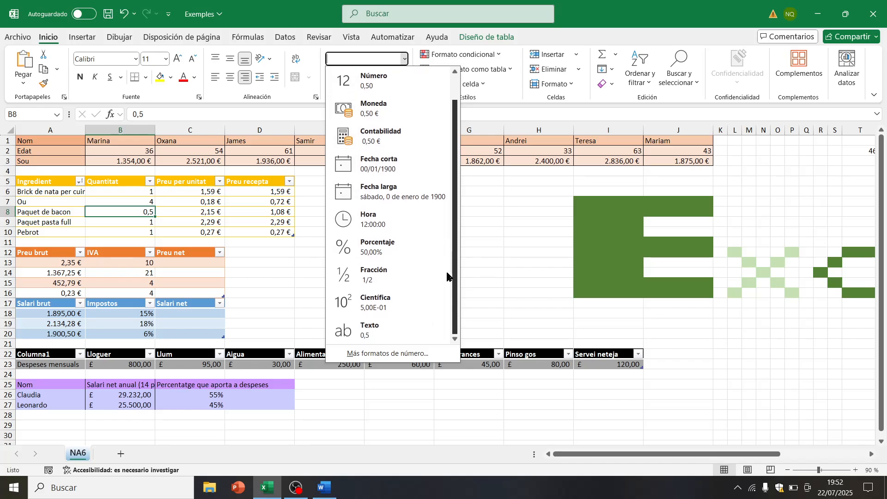
click(373, 276)
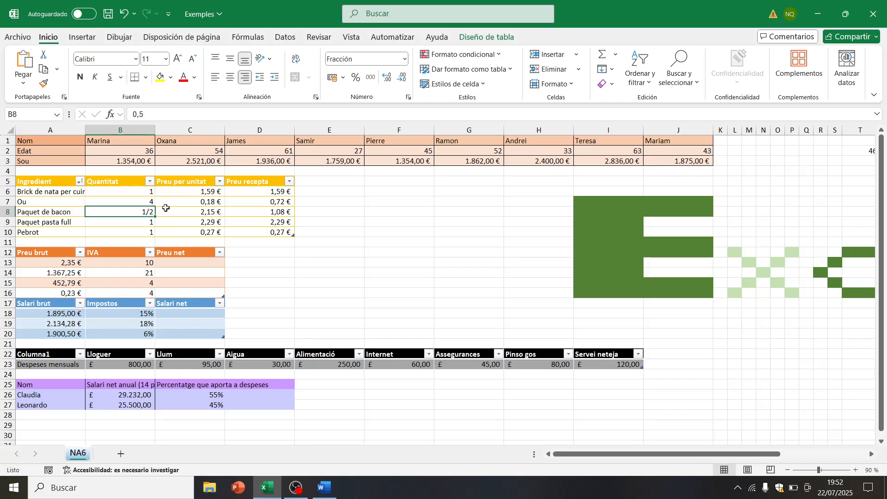
click(294, 214)
click(289, 213)
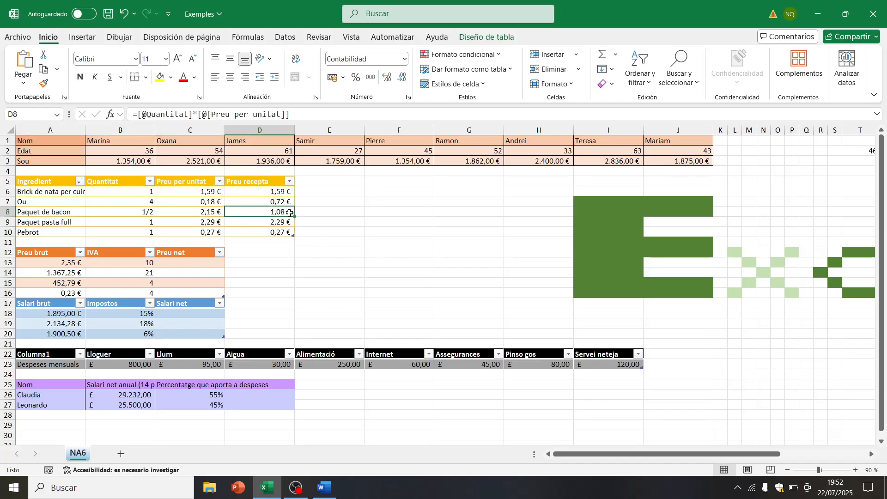
click(140, 214)
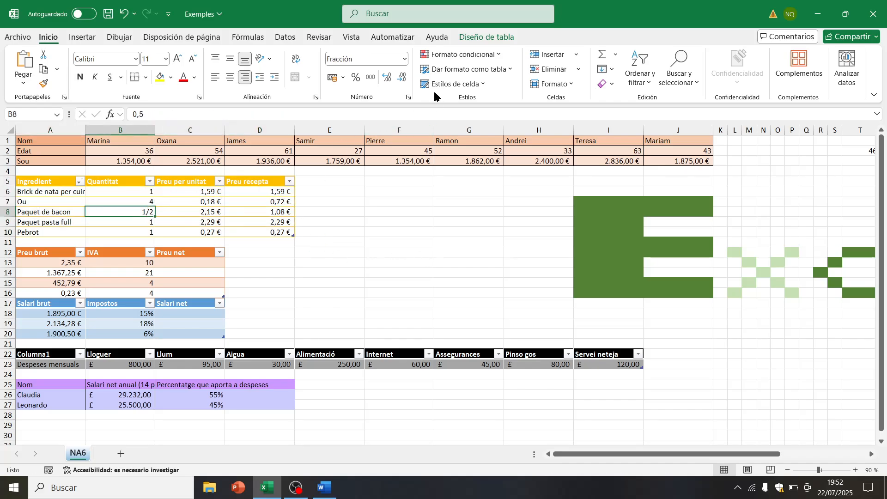
click(405, 59)
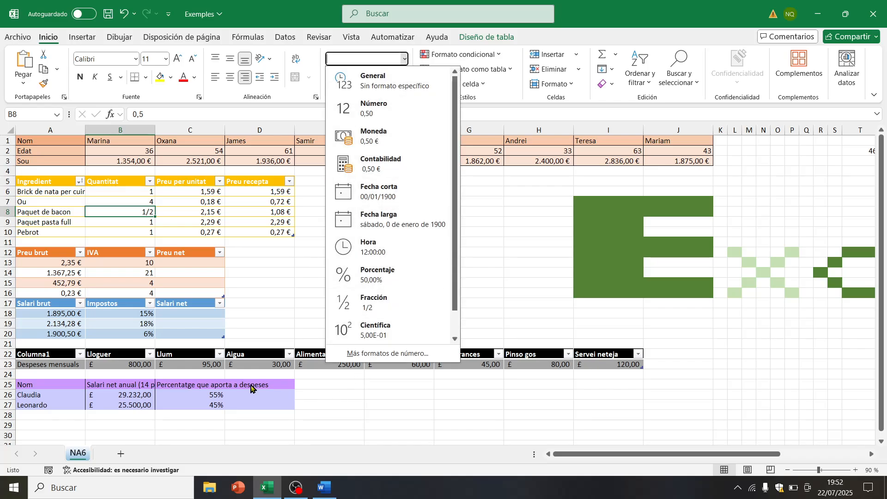
click(190, 233)
click(182, 220)
click(254, 202)
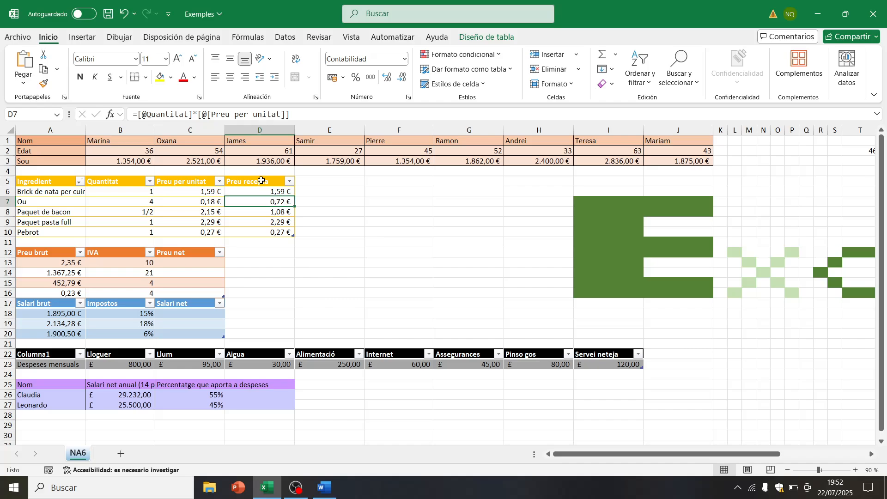
Step: Add a totals row to the yellow table and review the summary functions available for the Preu recepta total
click(257, 219)
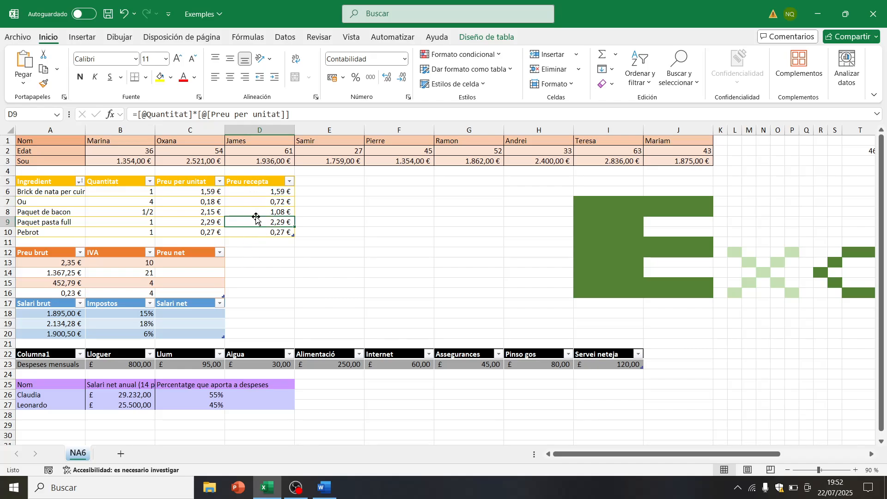
click(482, 38)
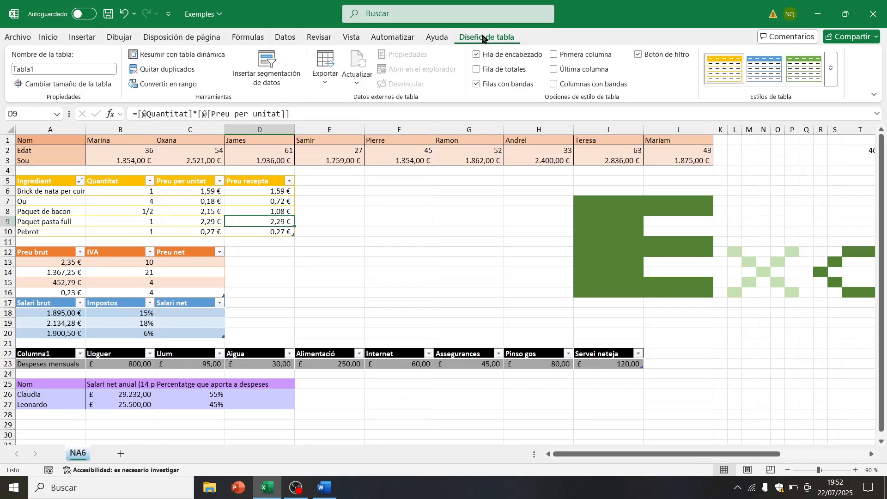
click(476, 70)
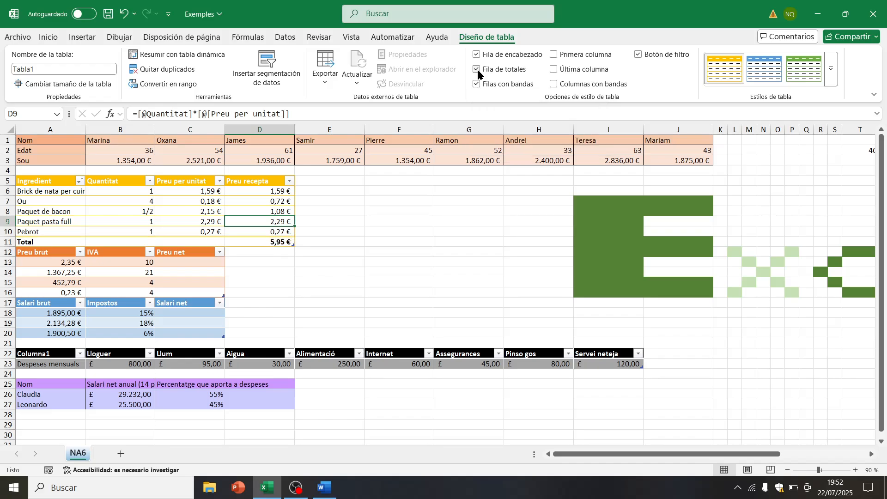
click(248, 242)
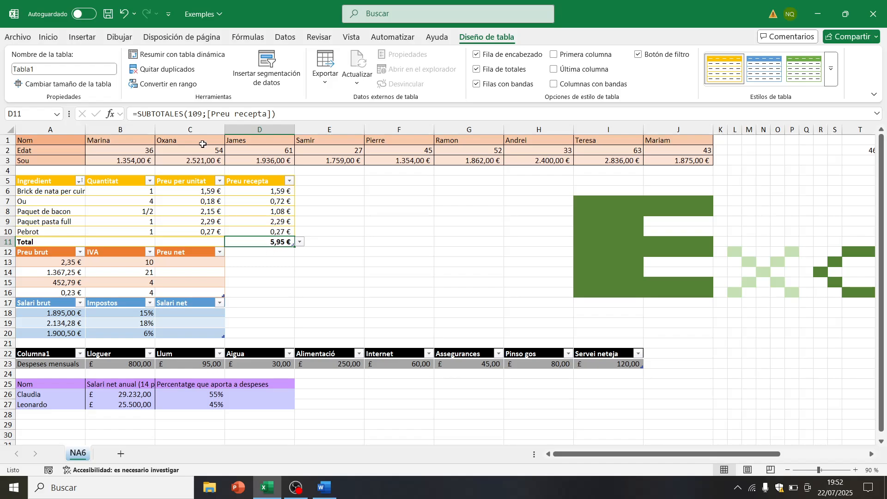
click(300, 242)
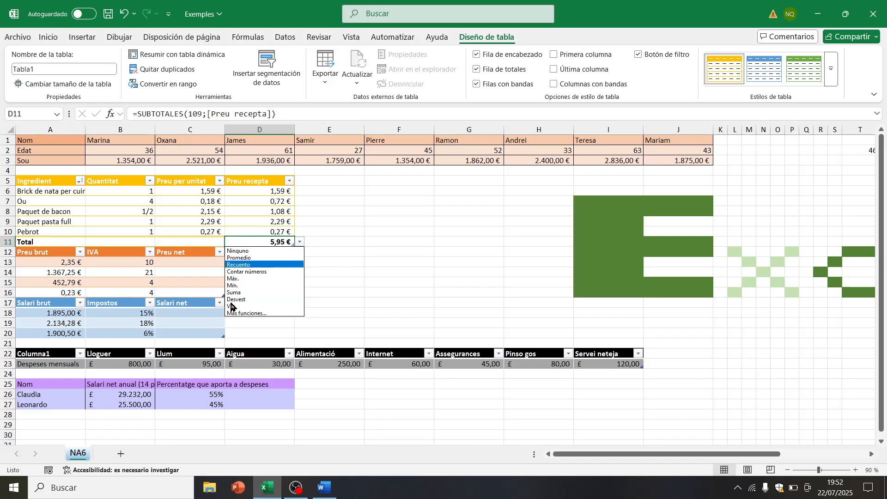
click(316, 235)
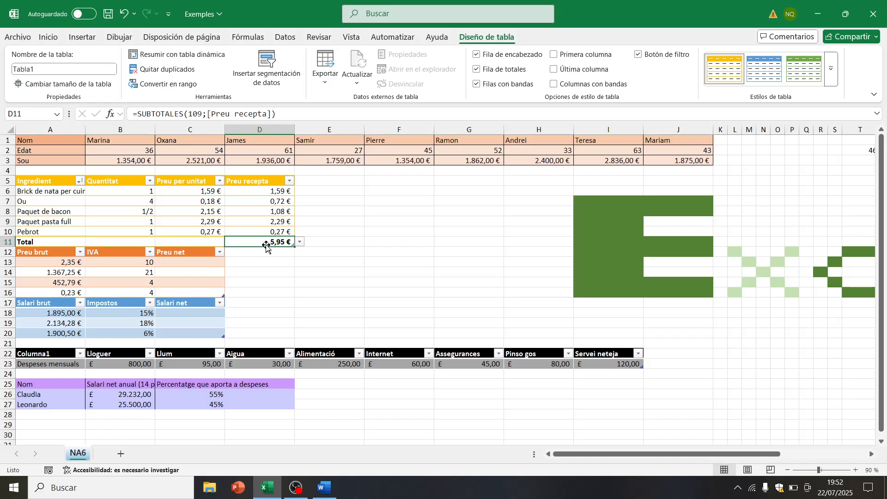
click(341, 239)
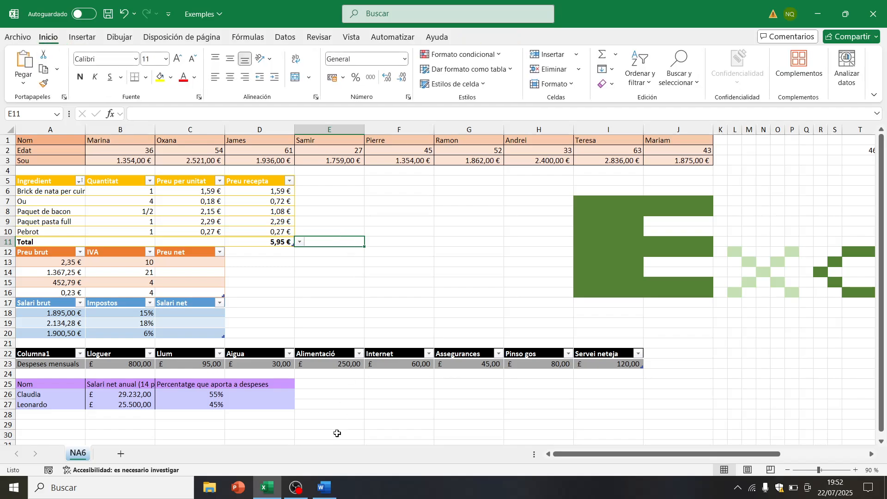
Step: Read the orange table's net-price exercise in the Word document and inspect the yellow table's total formula in D11
click(328, 496)
scroll(301, 250, down, 3)
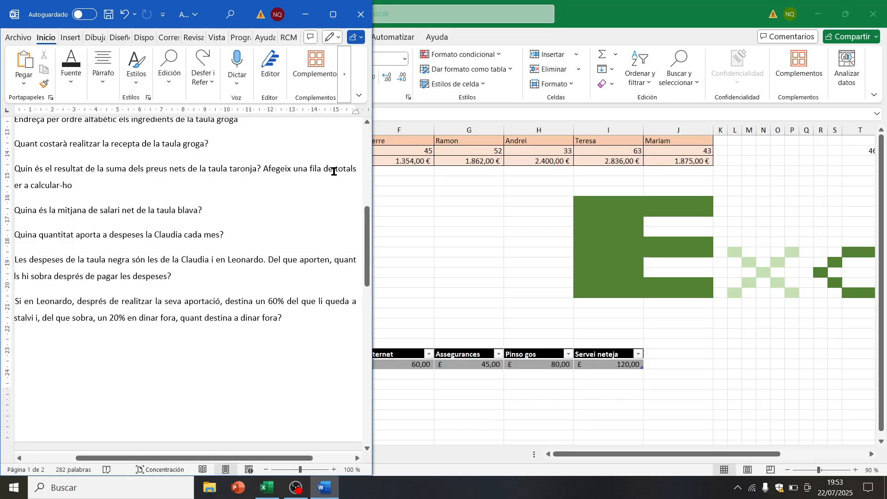
click(392, 223)
click(271, 238)
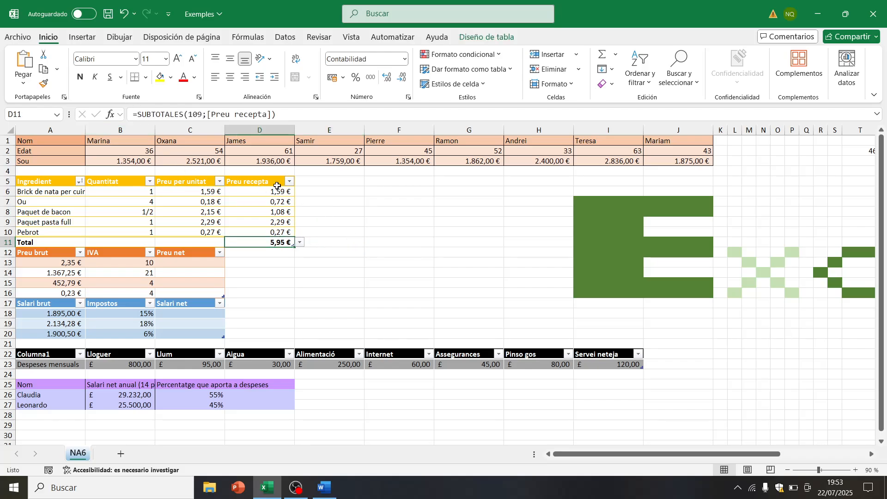
Step: Try the percentage format on the IVA values in B13:B16 and undo it
click(171, 262)
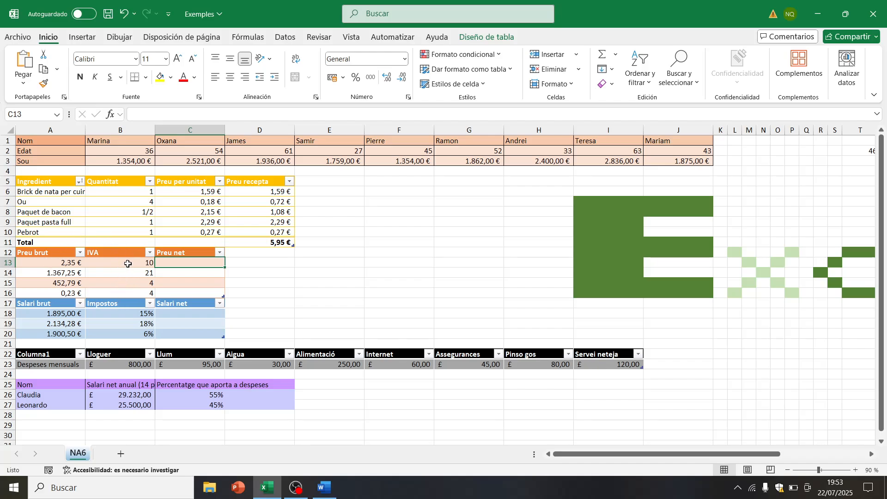
drag(128, 263, 130, 292)
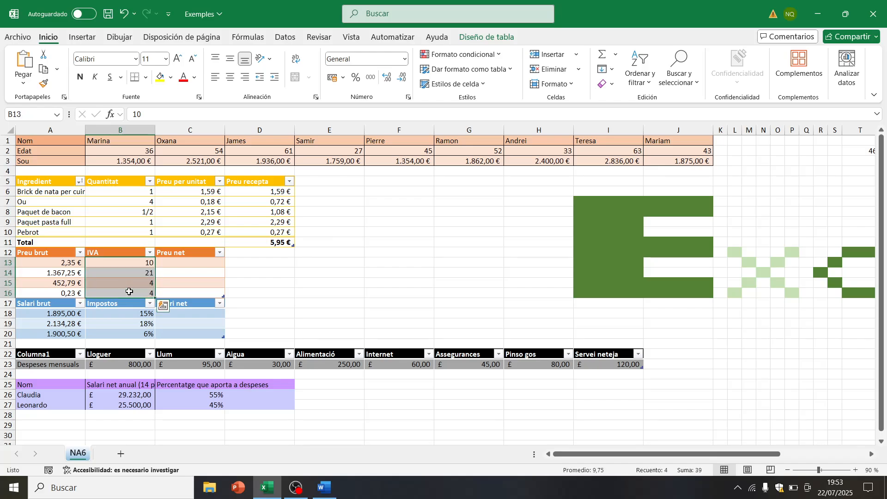
click(355, 77)
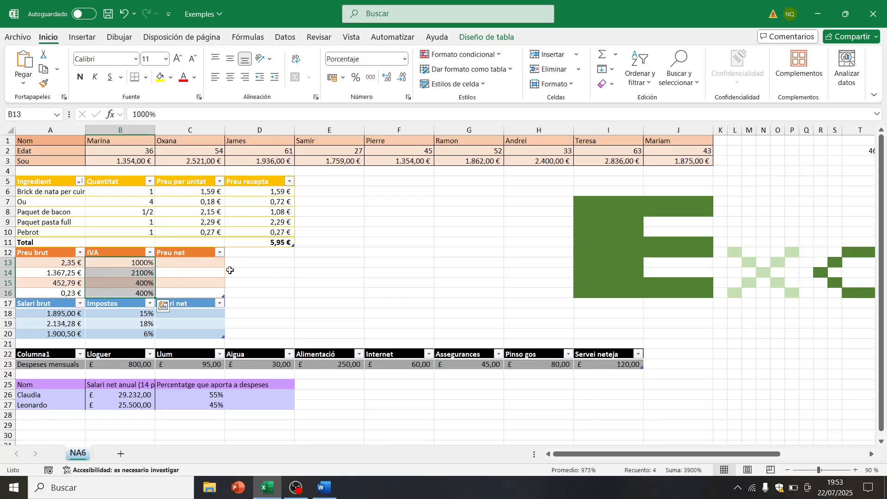
key(ctrl+z)
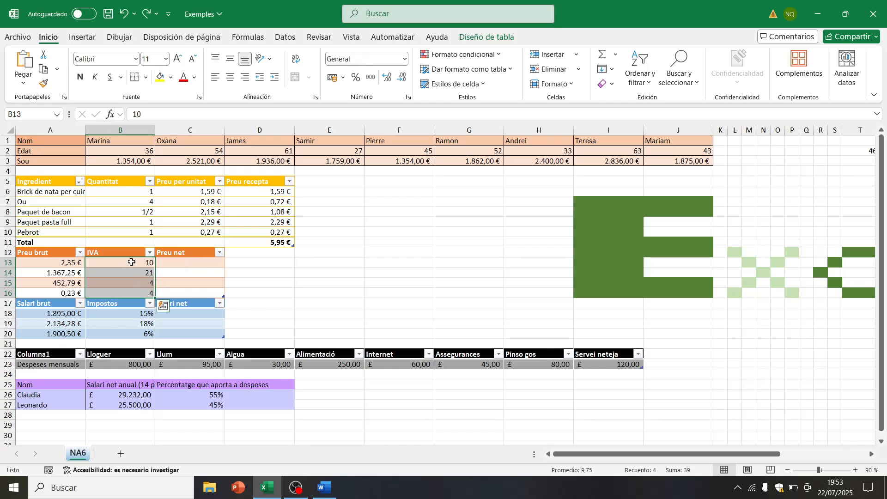
click(201, 266)
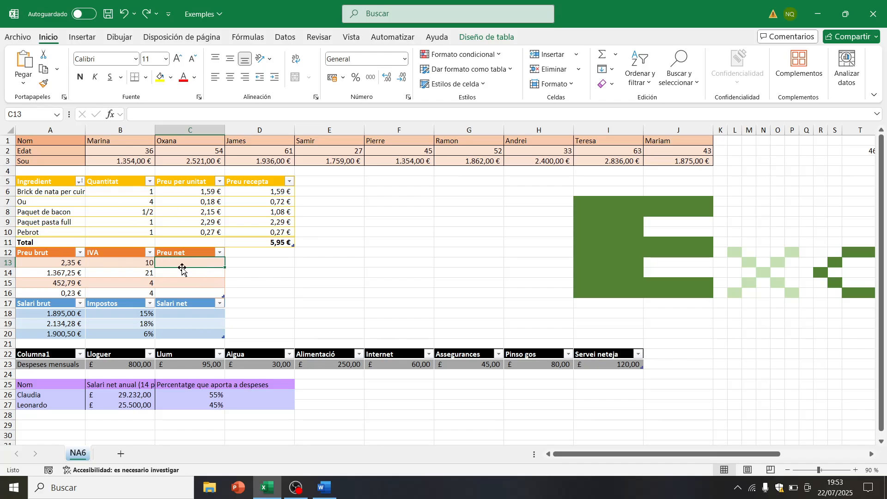
text(=)
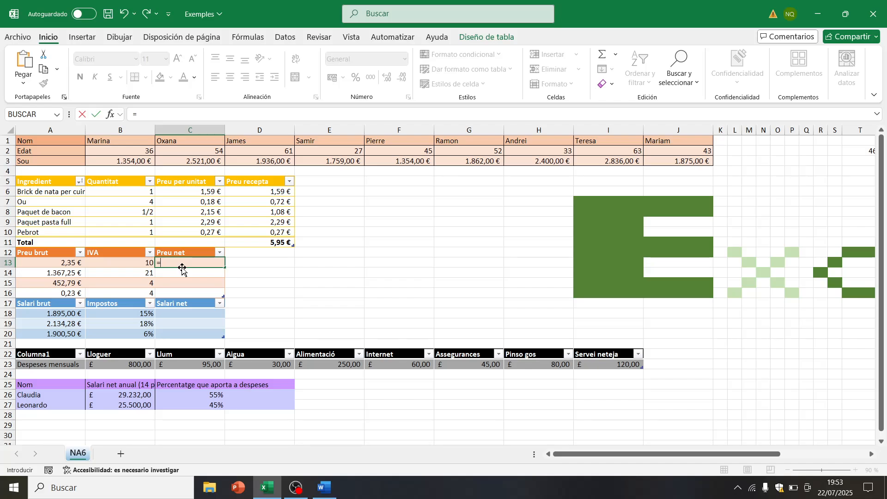
click(47, 265)
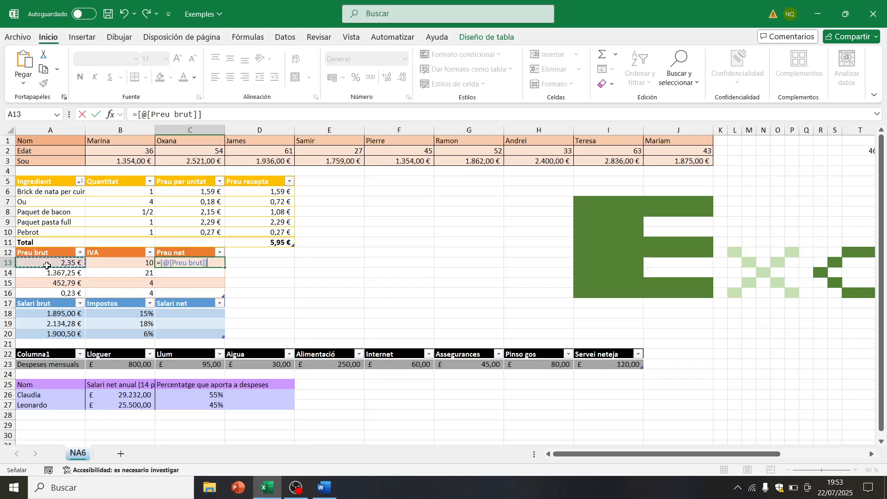
text(*)
click(108, 262)
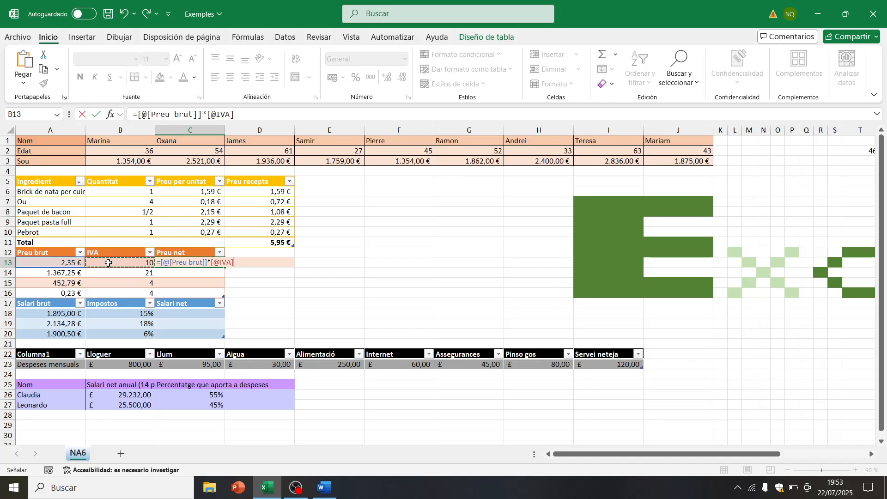
text(/100)
key(Return)
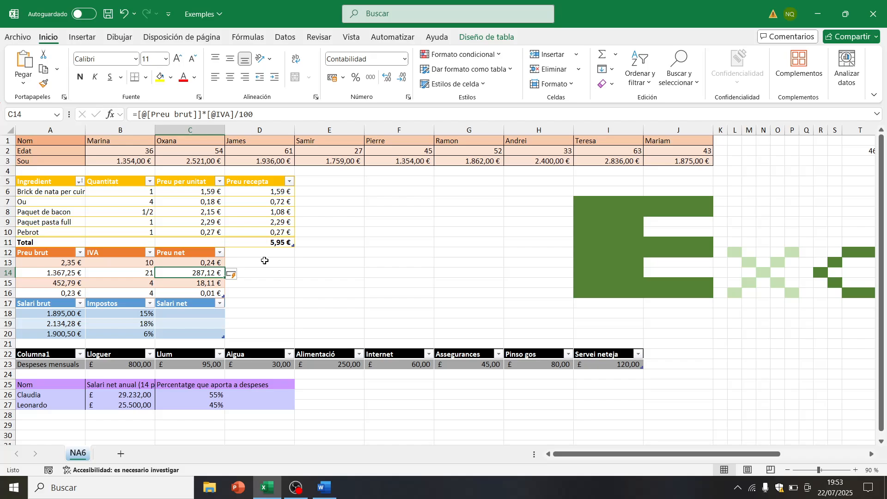
Step: Append +[@[Preu brut]] to the end of the Preu net formula in C13 and check the formula in C14
click(197, 263)
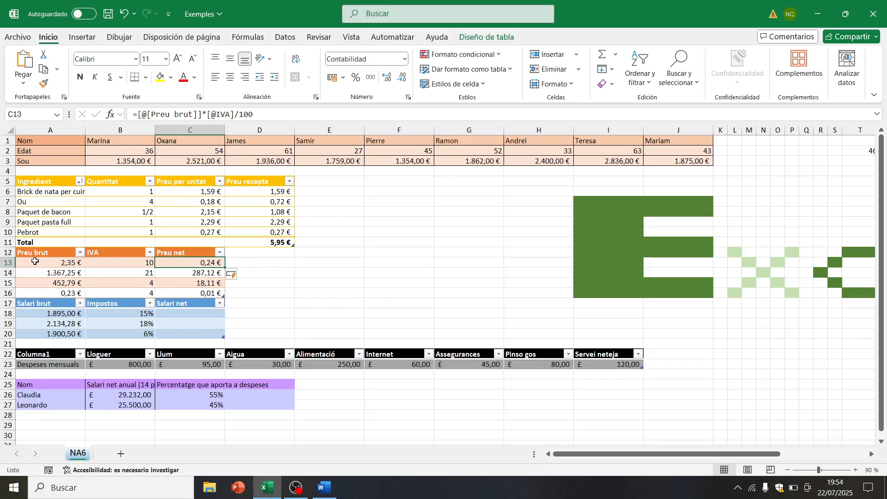
click(137, 115)
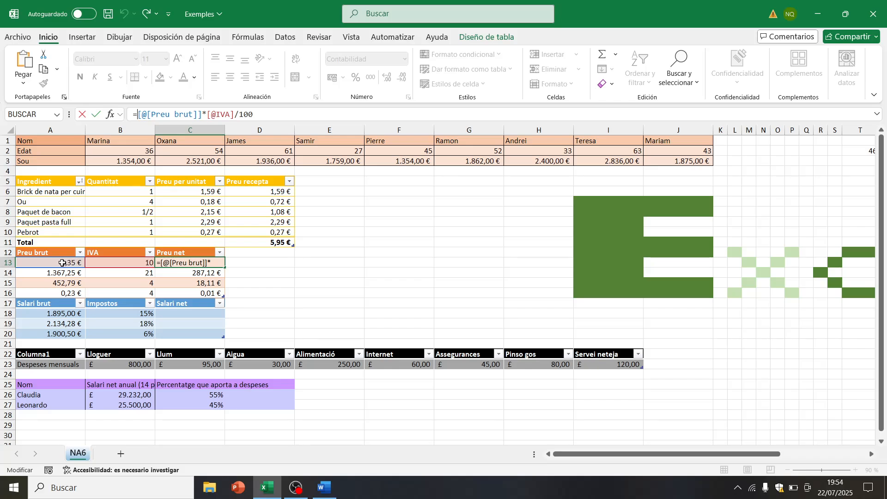
click(263, 114)
text(+)
click(53, 265)
key(Return)
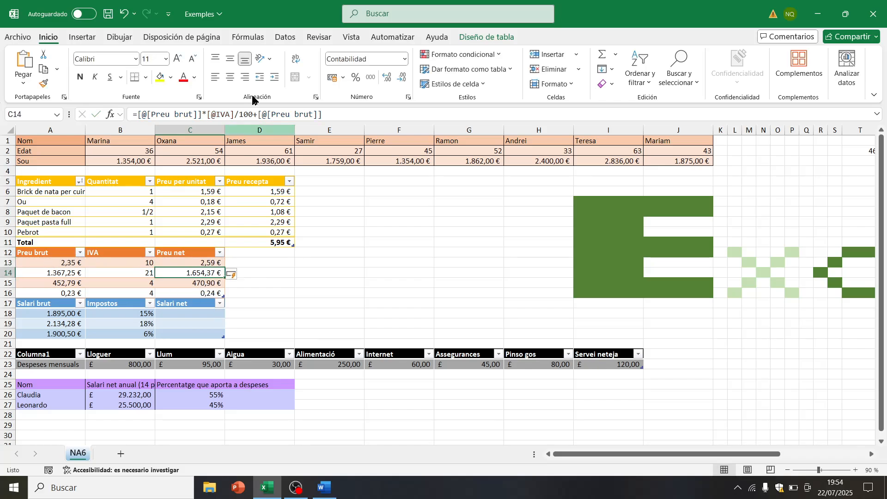
click(348, 113)
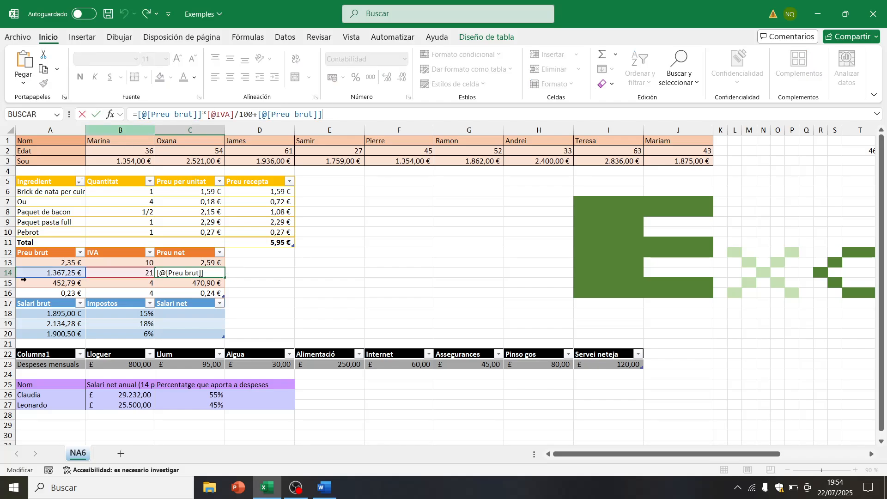
key(ctrl+Return)
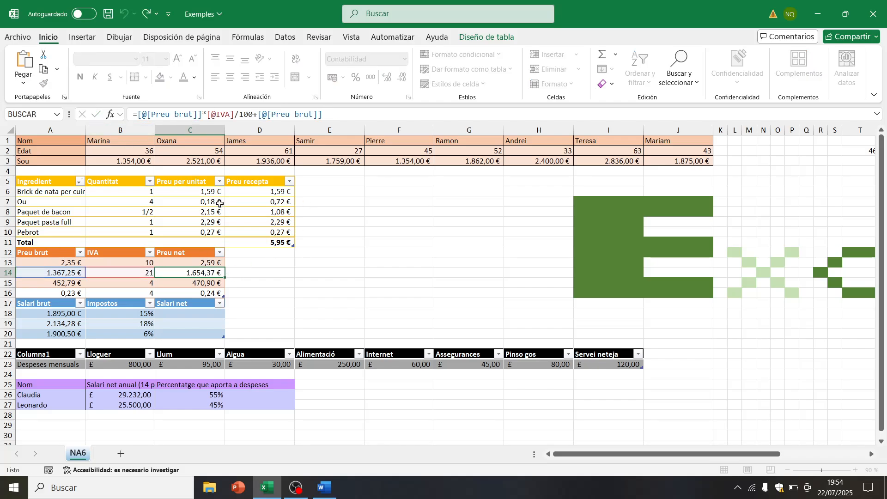
click(191, 262)
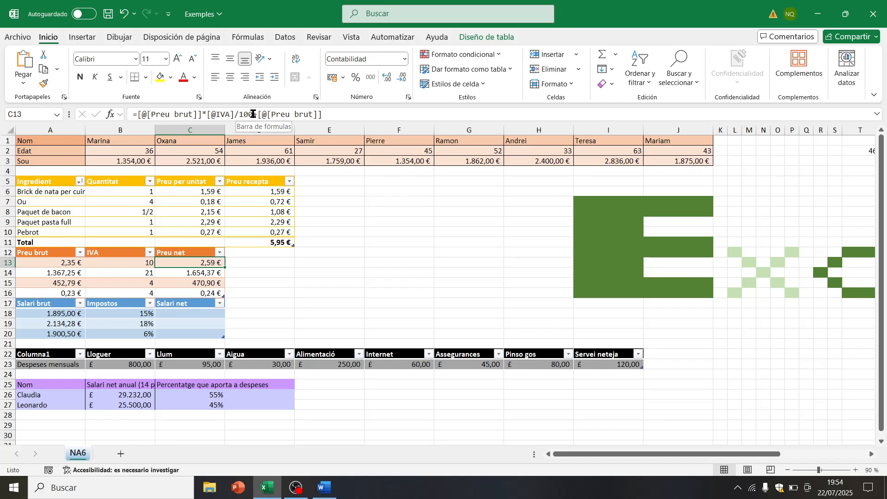
drag(253, 114, 137, 113)
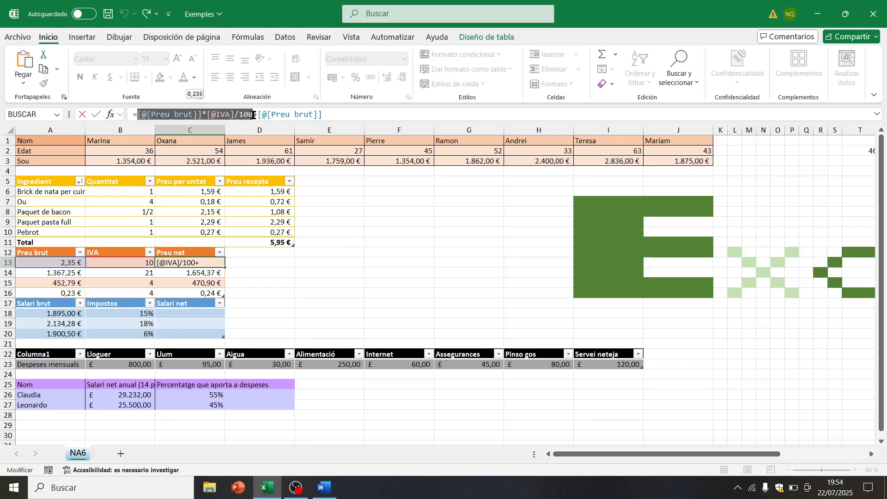
click(340, 116)
drag(323, 114, 253, 113)
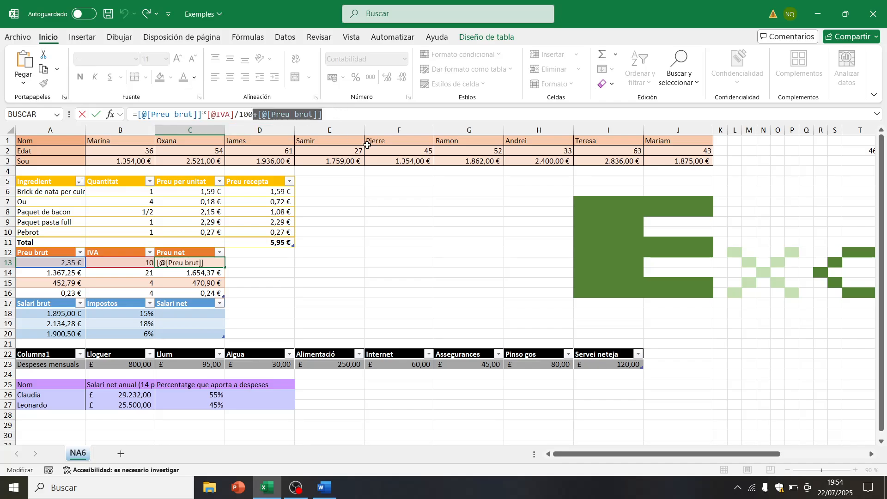
key(BackSpace)
click(138, 115)
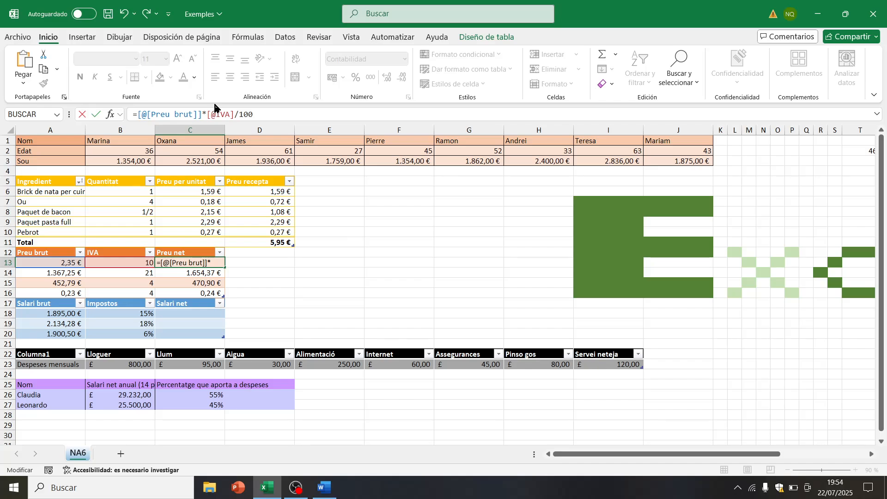
text(+)
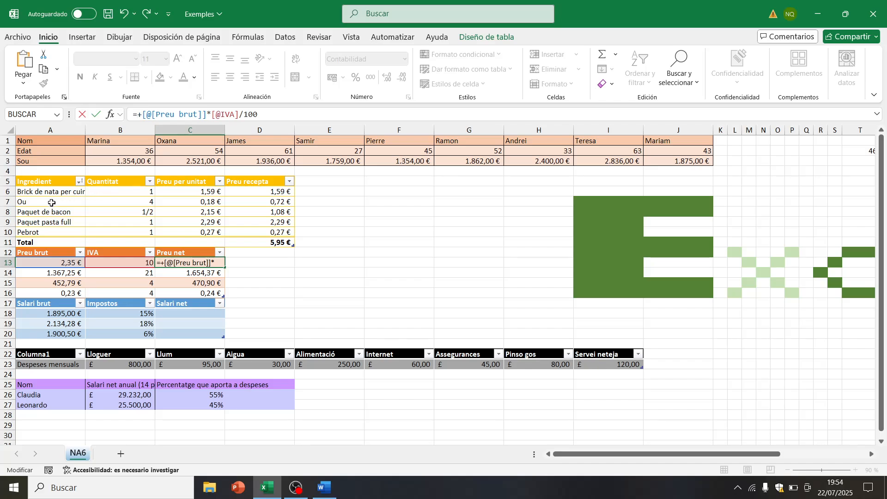
click(48, 261)
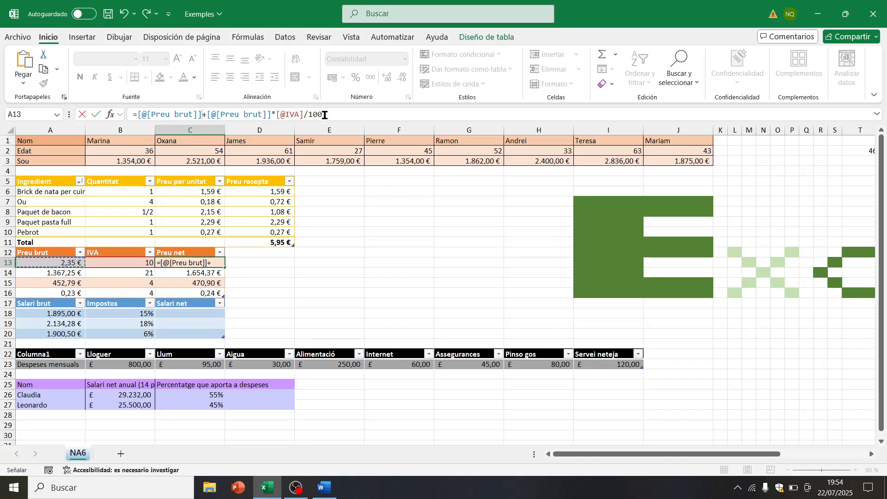
click(355, 115)
drag(338, 115, 211, 115)
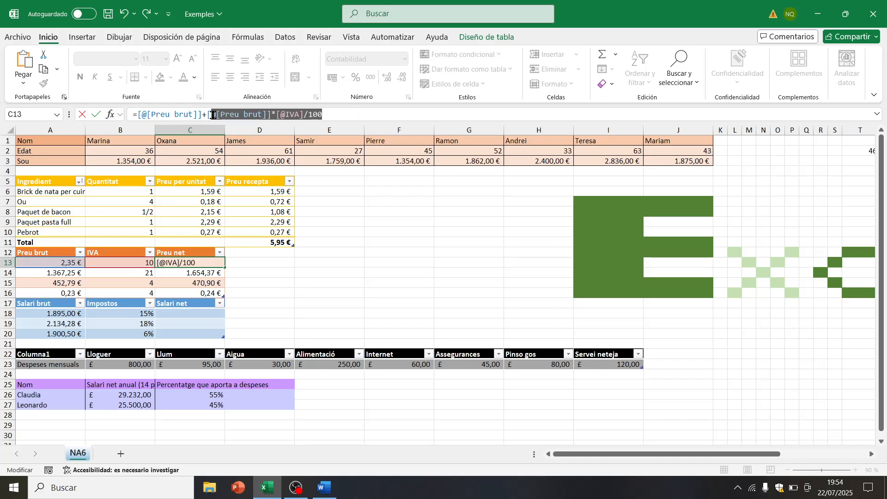
click(337, 116)
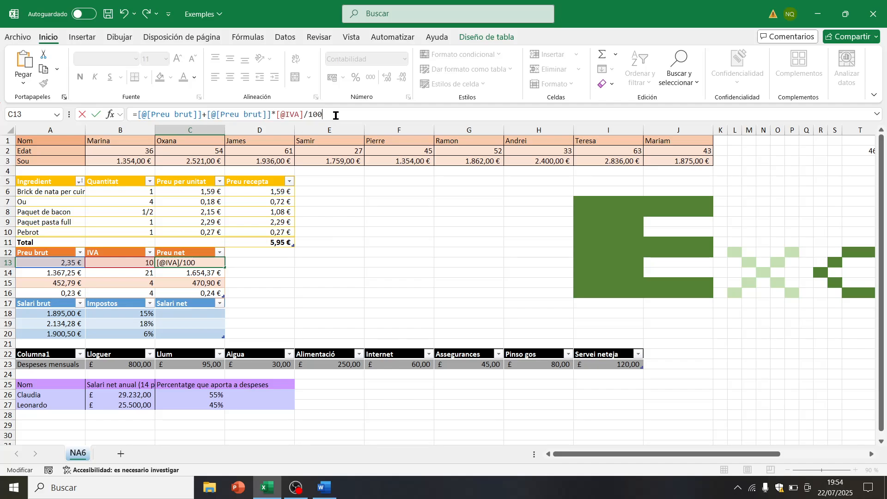
key(Return)
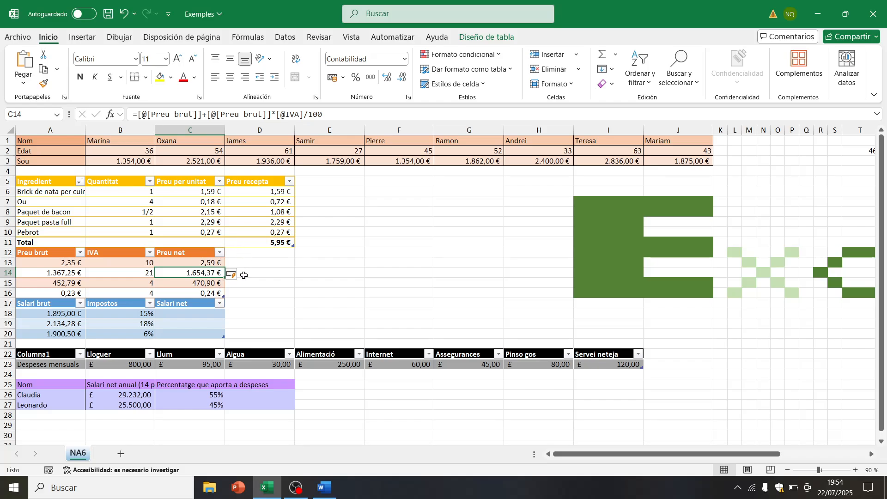
Step: Check the Preu net formulas in C15 and C16 and try to add a totals row to the orange table
click(283, 263)
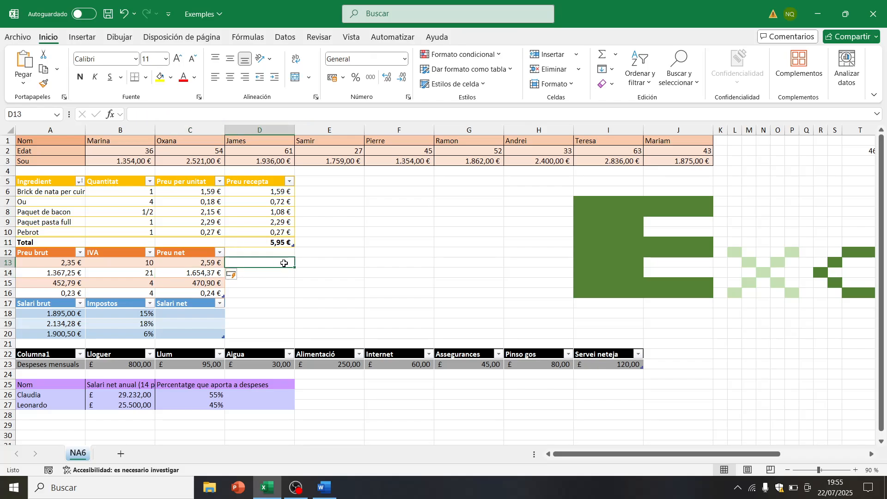
click(186, 285)
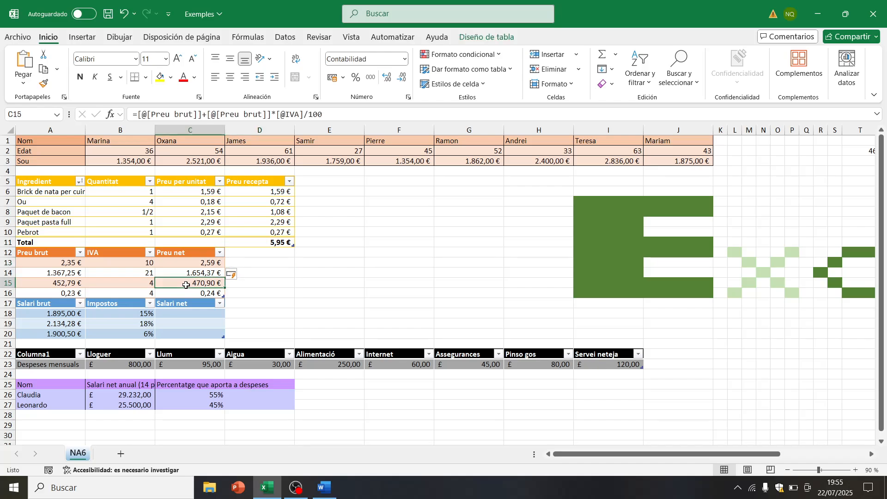
drag(204, 263, 202, 293)
click(208, 289)
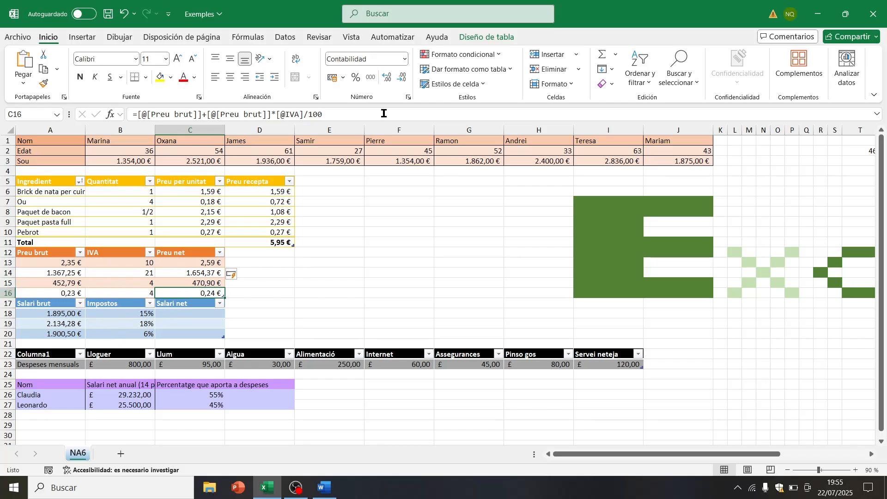
click(483, 38)
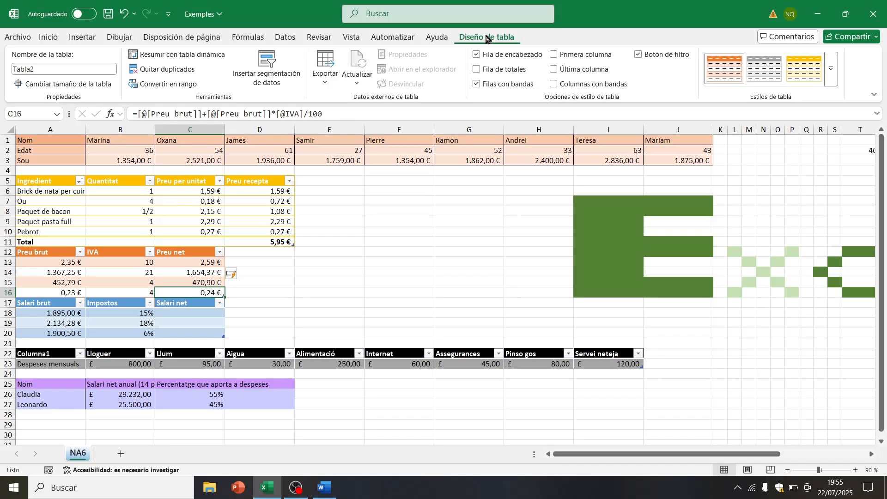
click(478, 72)
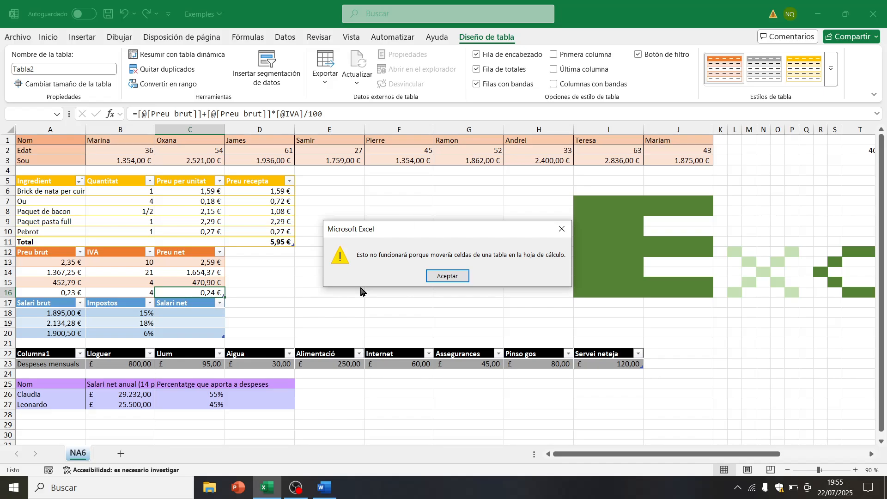
click(451, 279)
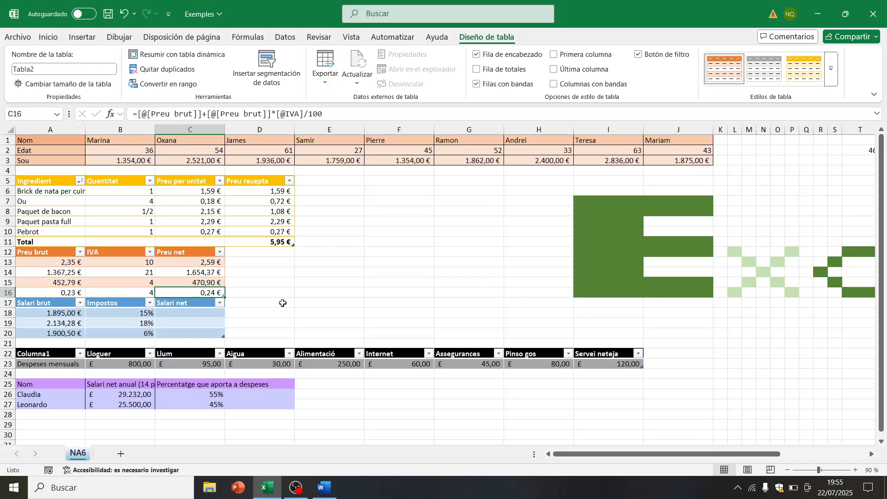
Step: Insert an empty sheet row at row 17, between the orange table and the blue salary table
click(248, 293)
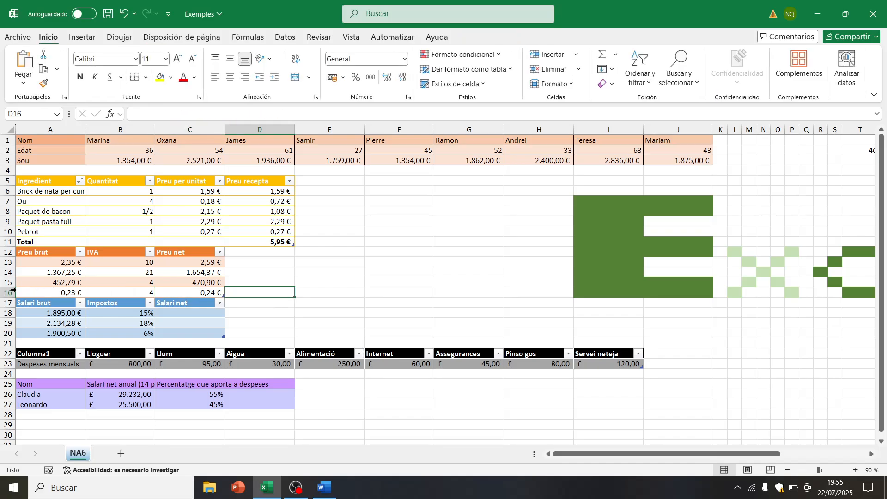
click(8, 303)
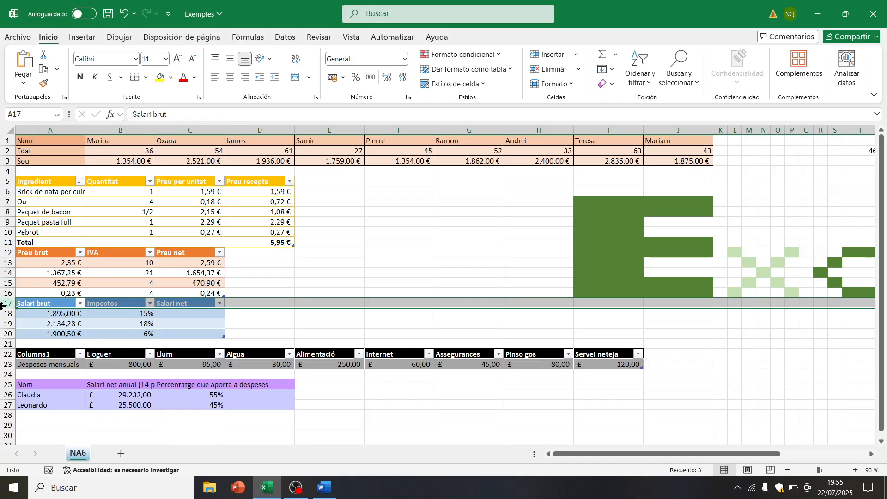
right_click(8, 304)
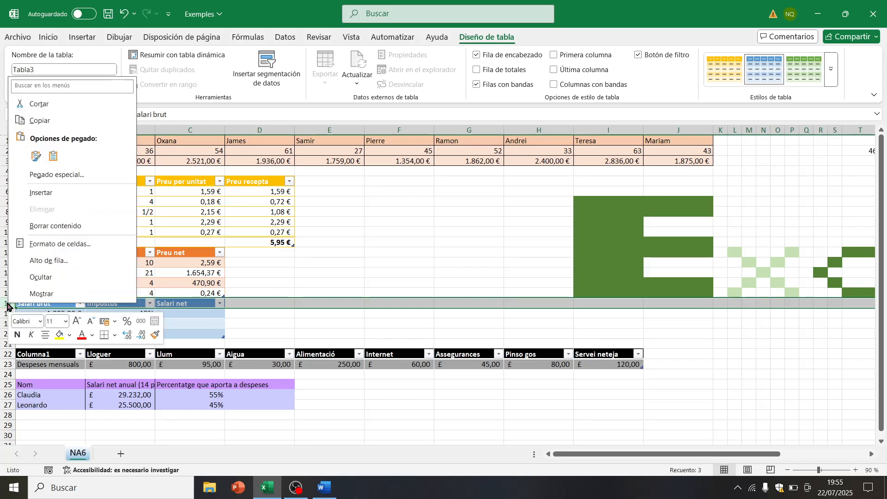
click(56, 190)
click(262, 294)
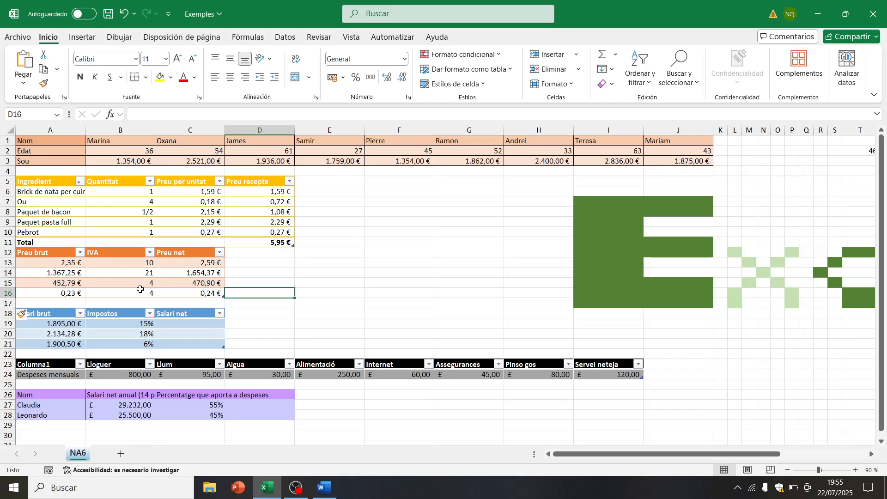
click(137, 272)
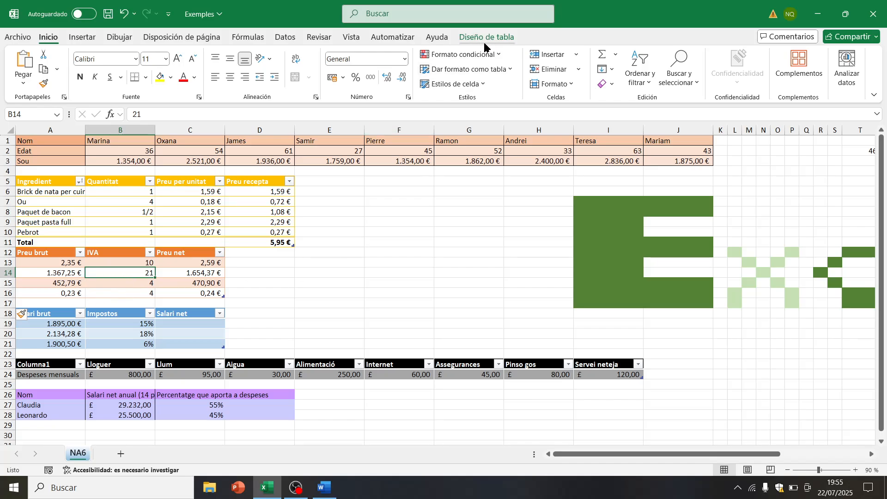
click(304, 283)
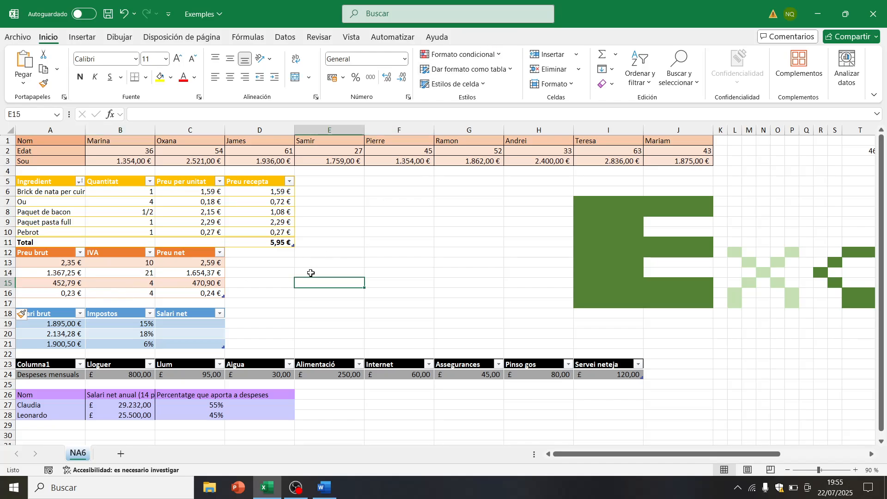
Step: Add a totals row to the orange table
click(172, 282)
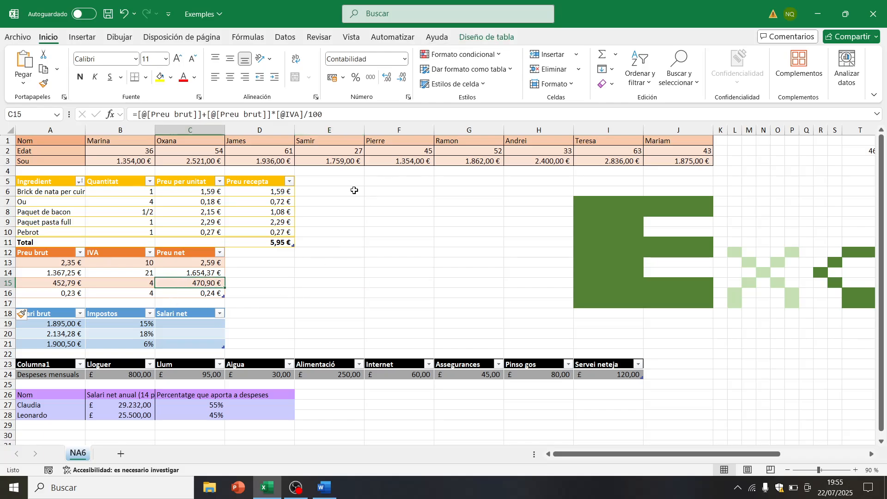
click(487, 37)
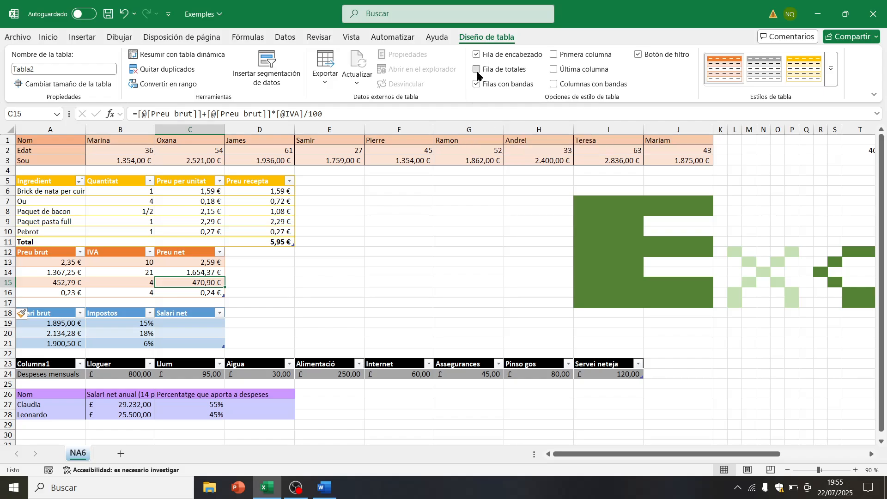
click(477, 70)
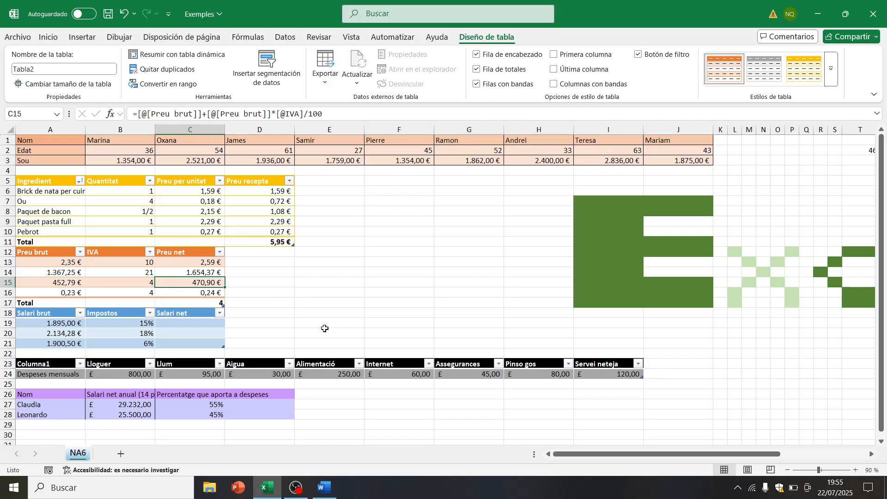
click(369, 306)
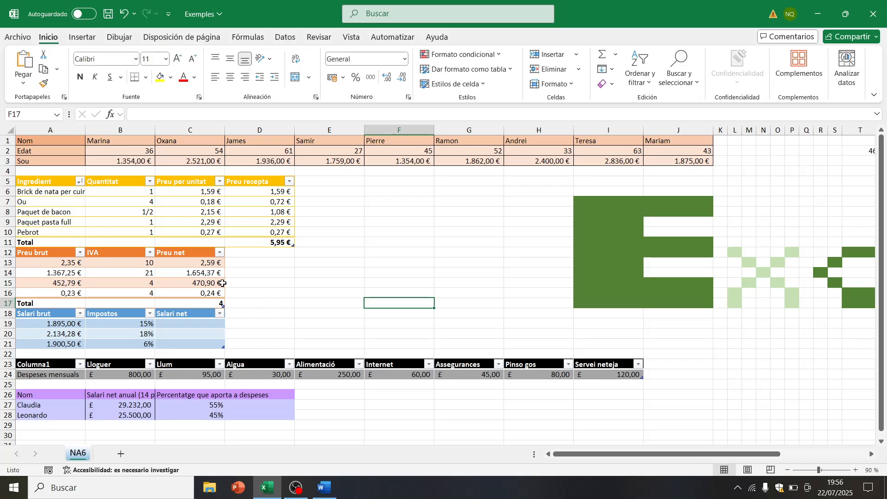
Step: Set the orange table's Preu net total in C17 to the Suma function
click(208, 303)
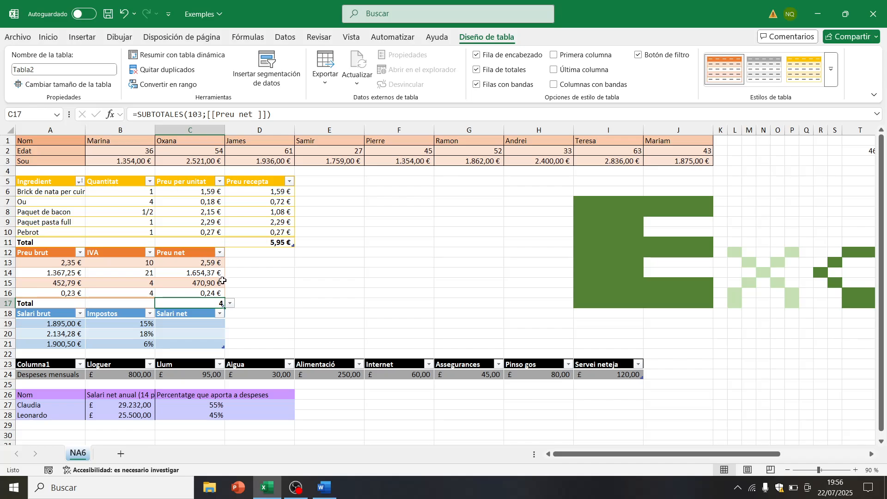
click(231, 305)
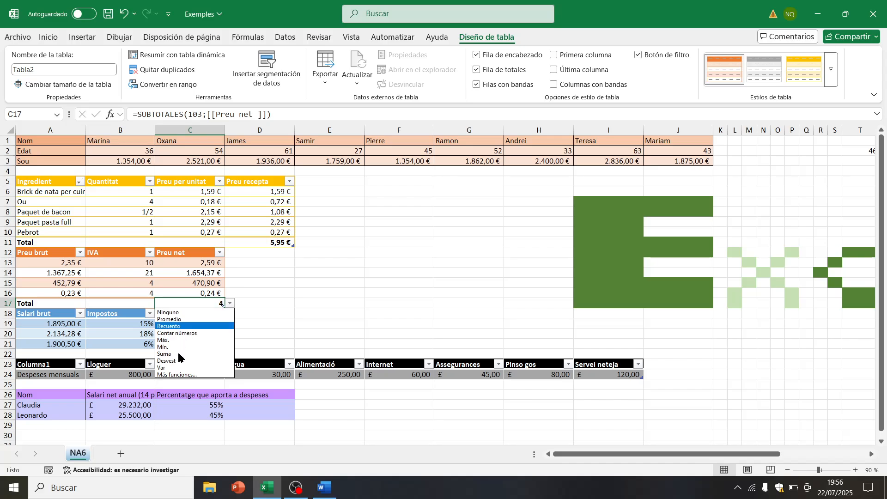
click(222, 354)
click(304, 302)
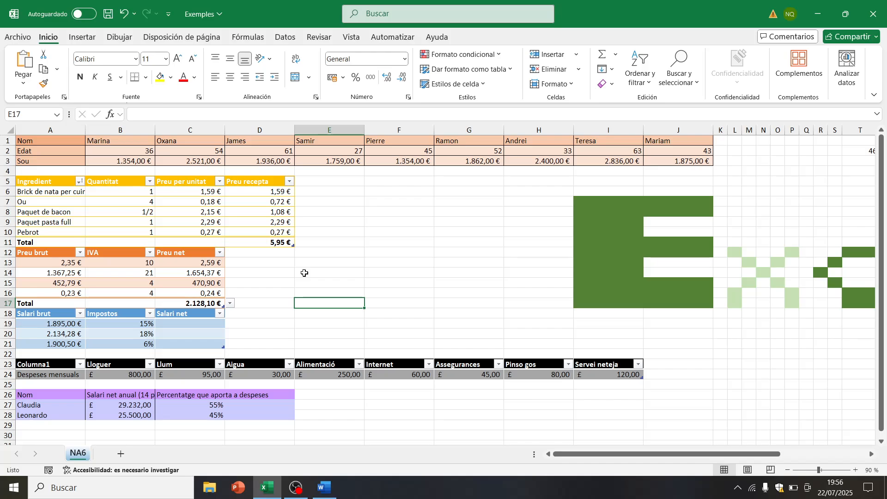
click(325, 488)
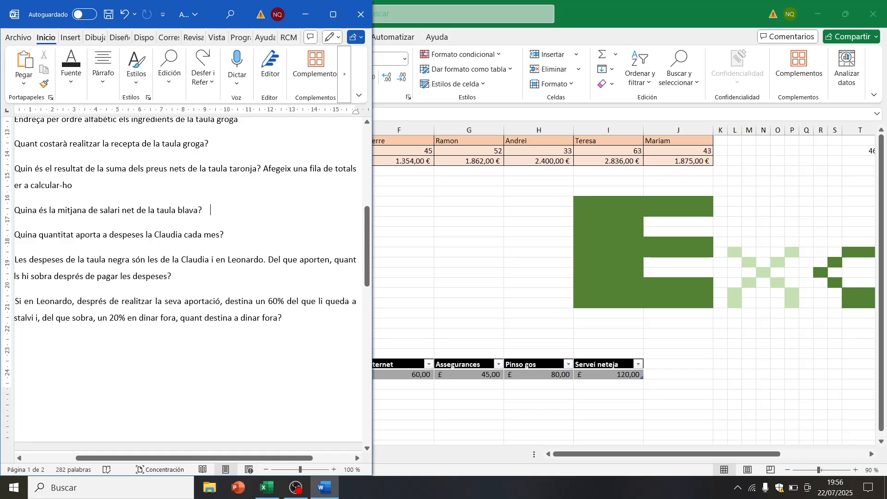
click(305, 14)
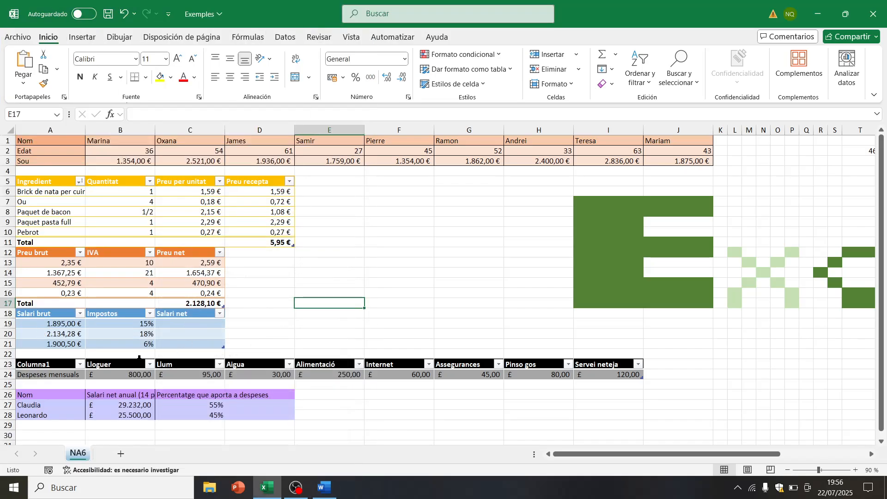
click(856, 470)
click(855, 469)
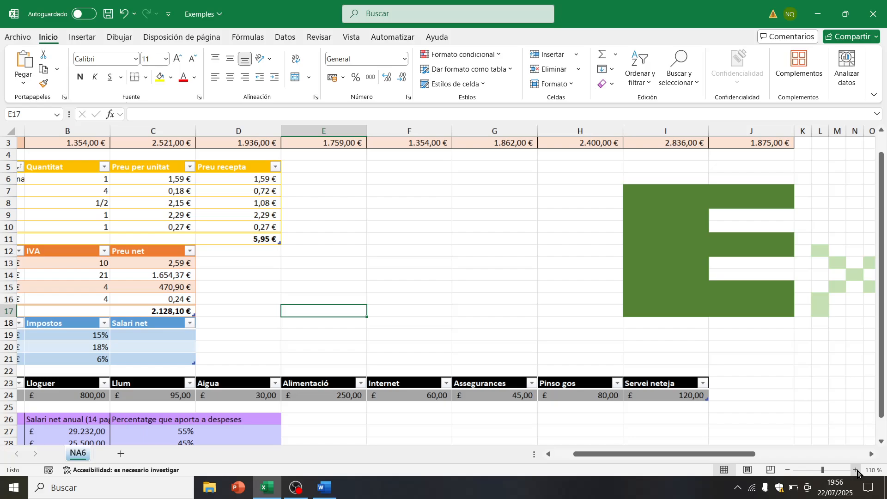
drag(631, 456, 594, 458)
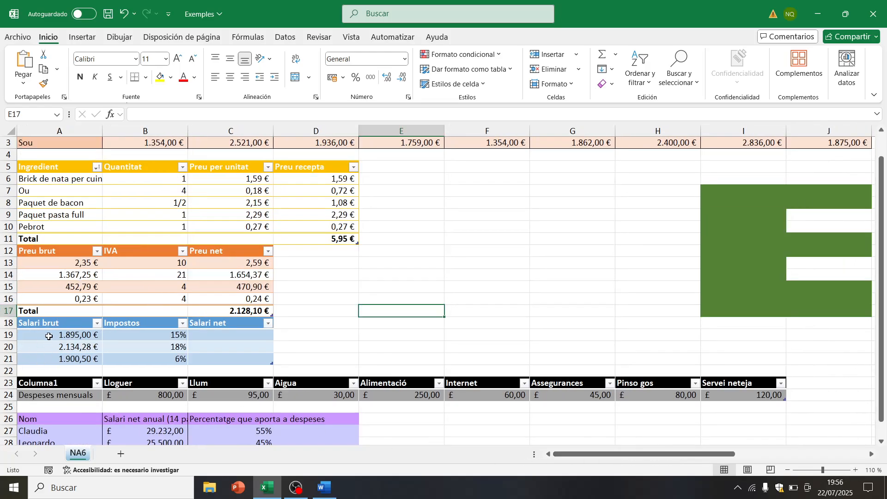
click(146, 333)
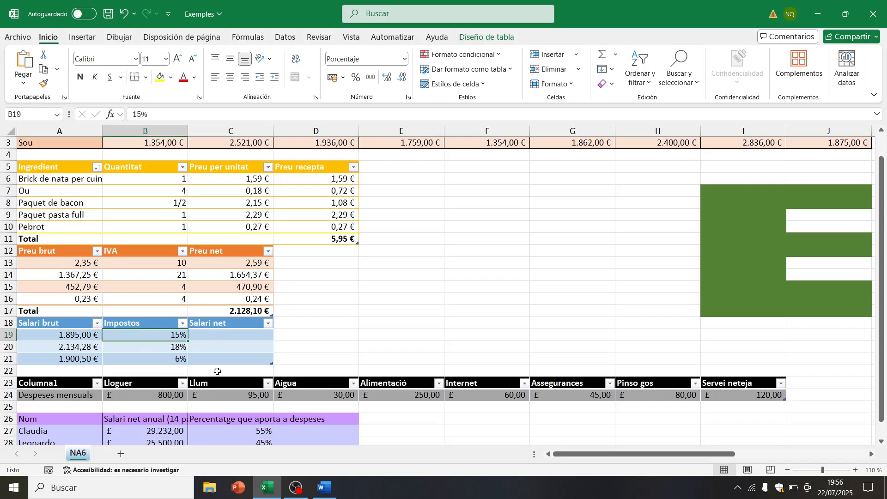
click(213, 334)
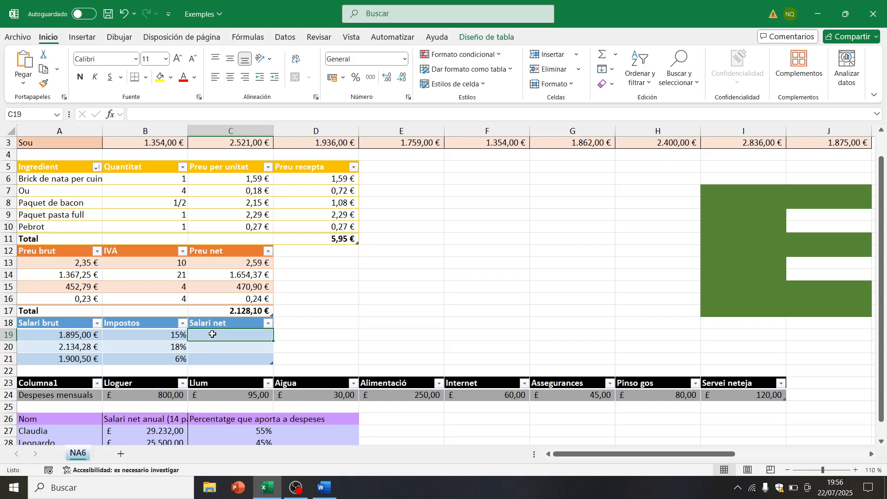
text(=)
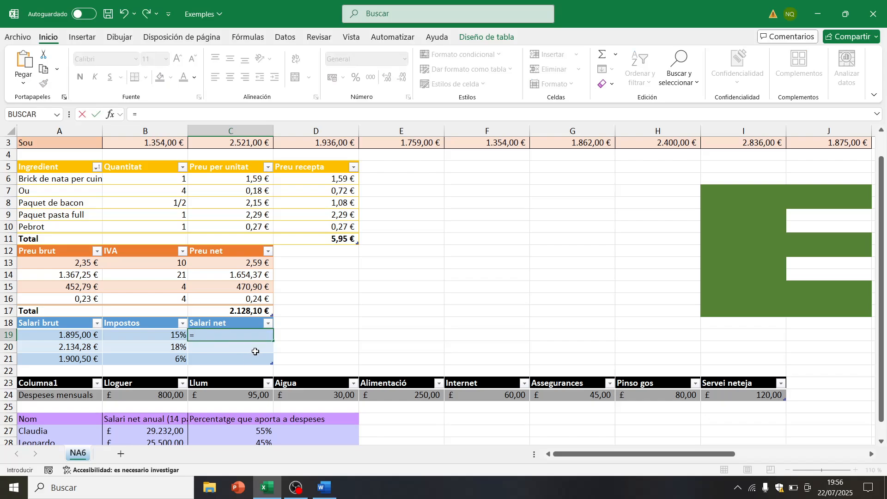
click(80, 336)
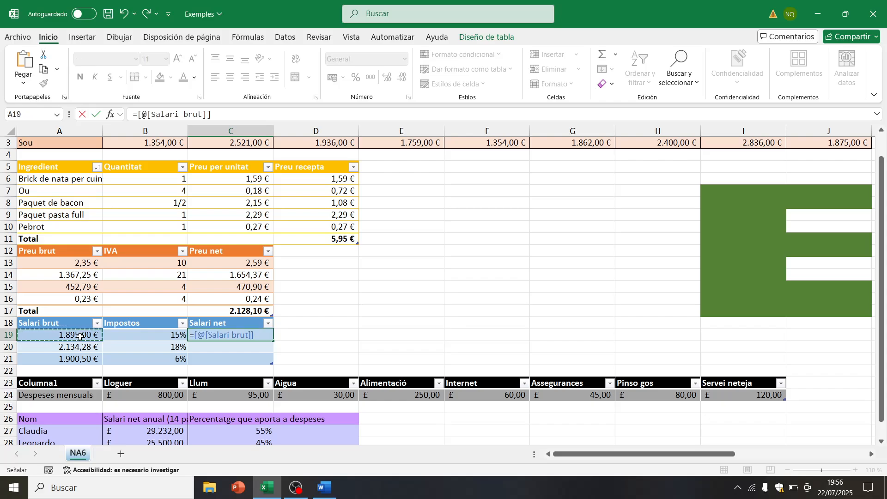
text(*)
click(152, 335)
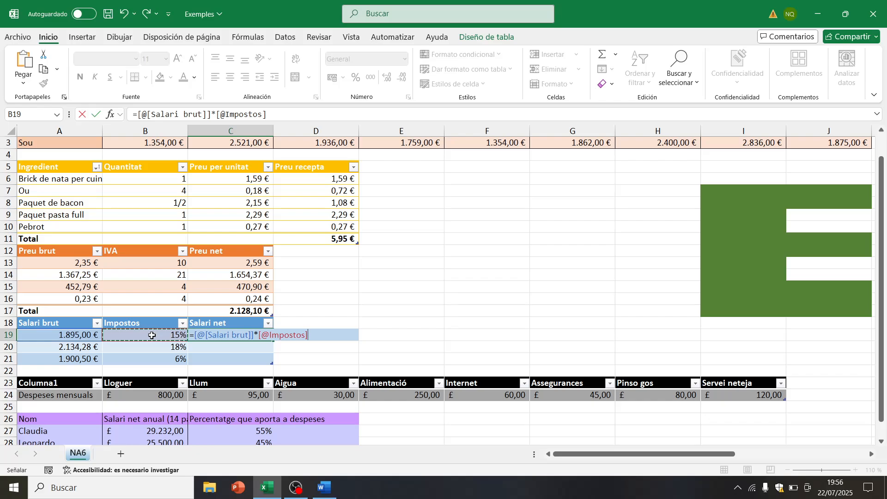
key(ctrl+Return)
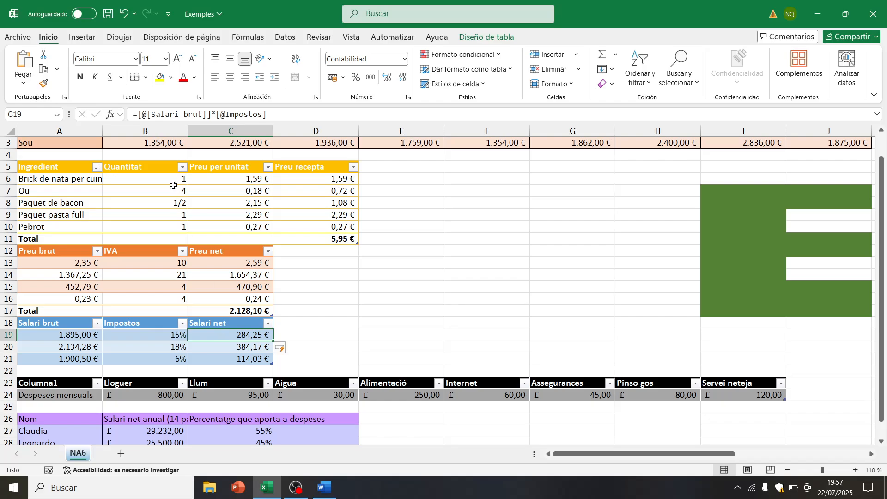
click(137, 113)
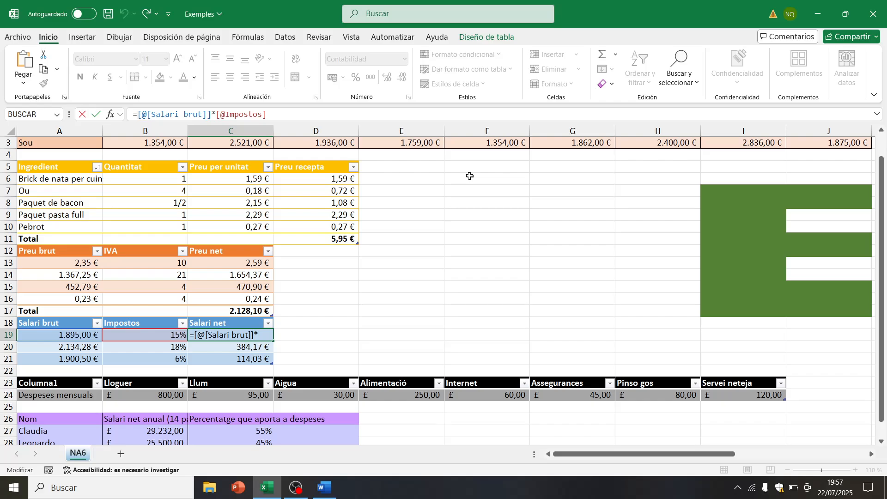
text(-)
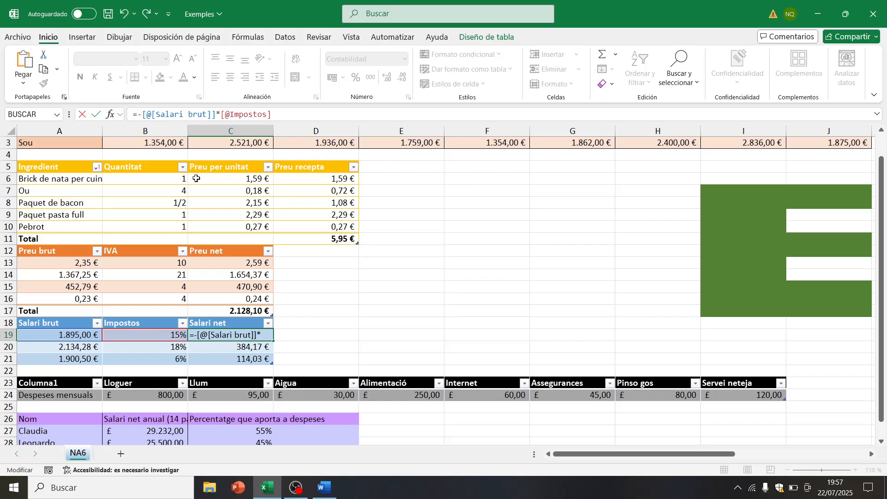
click(66, 336)
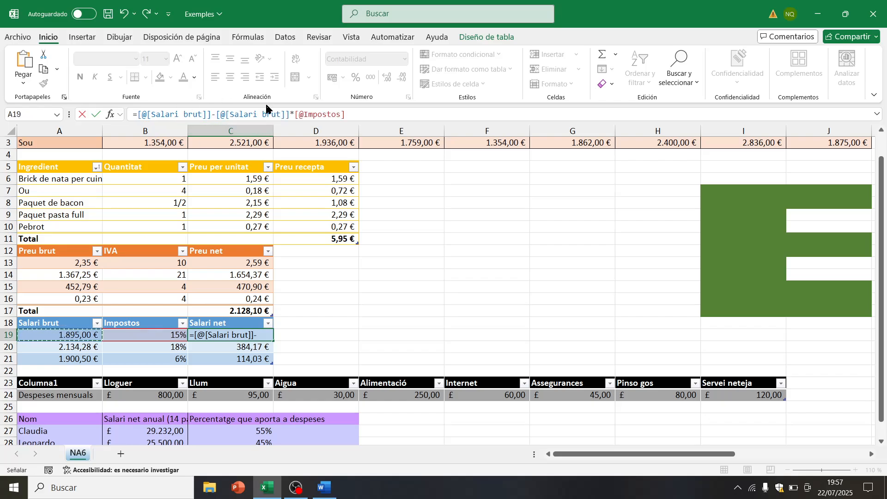
click(354, 113)
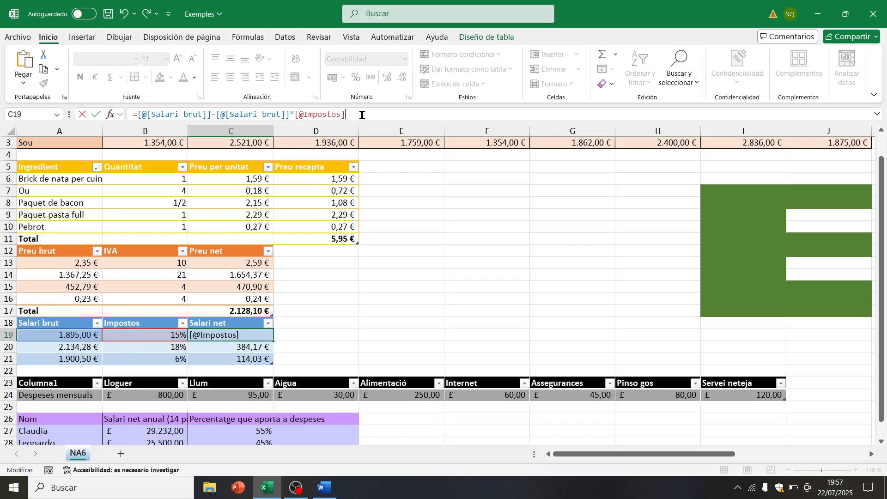
key(Return)
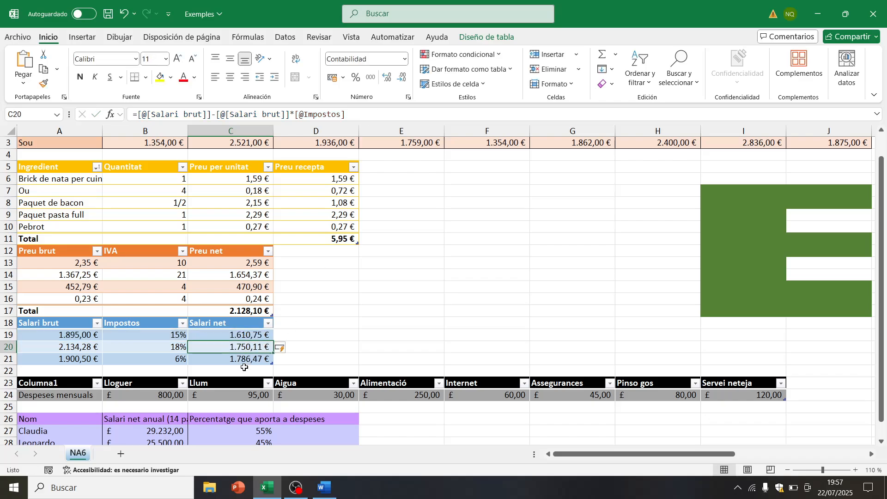
click(379, 319)
Step: Read the monthly expense contribution question in Word, and examine the black expenses table and the purple table's annual salaries and percentages in Excel
click(325, 487)
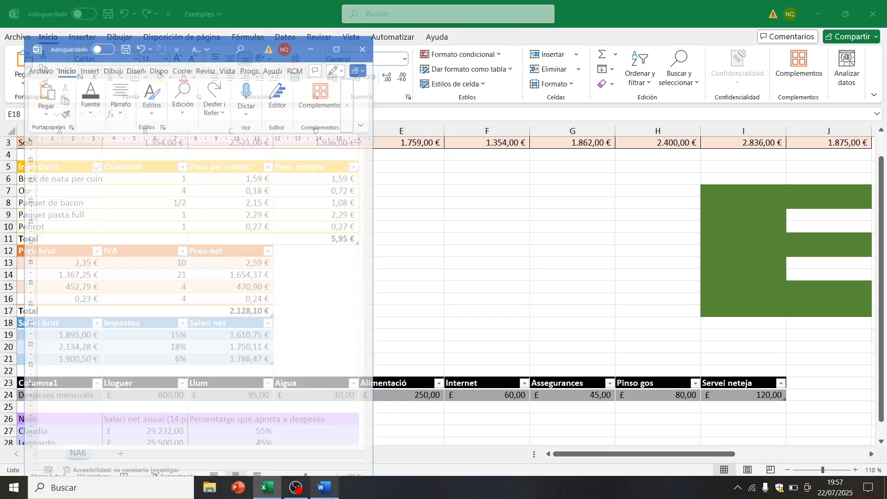
scroll(249, 275, down, 3)
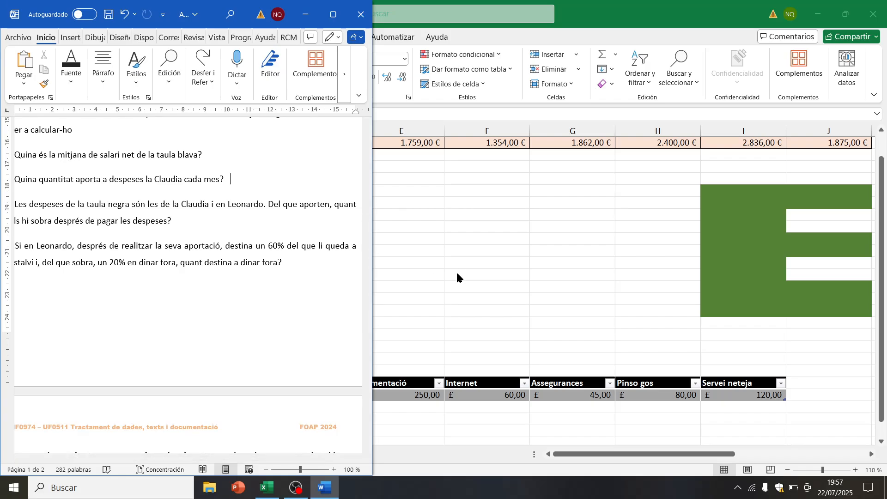
click(412, 323)
scroll(413, 323, down, 2)
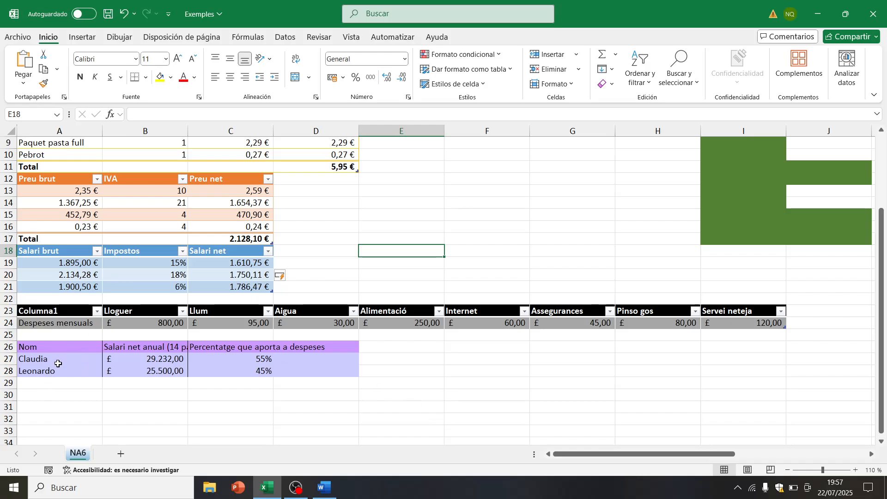
drag(56, 324, 750, 326)
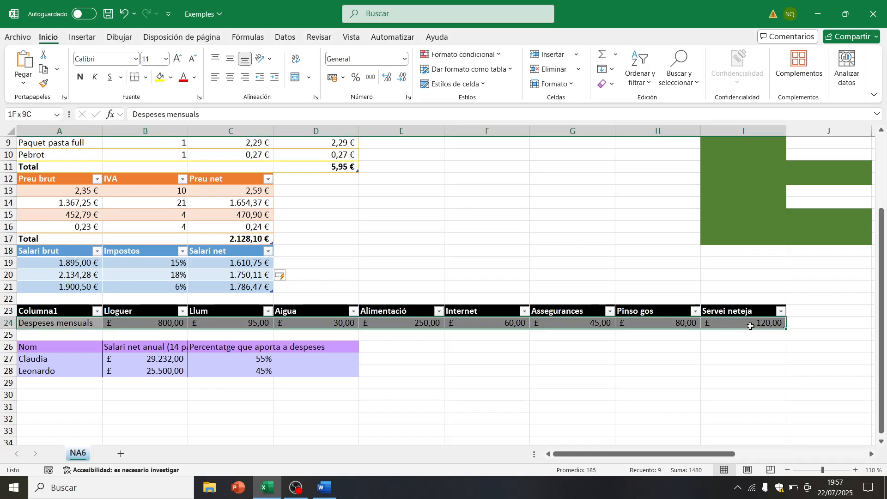
click(473, 361)
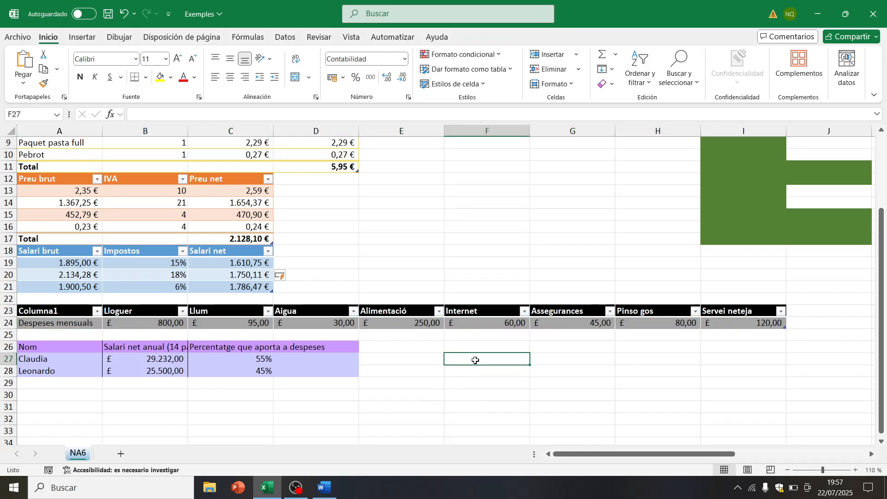
click(146, 348)
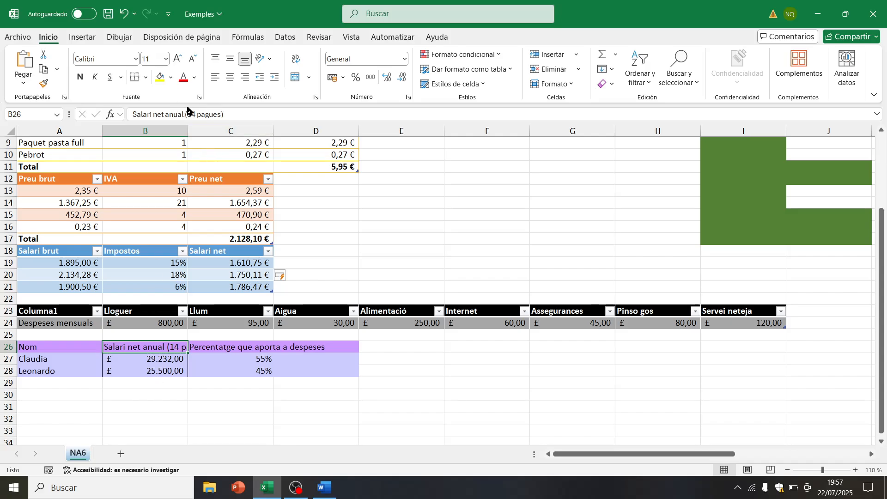
click(249, 368)
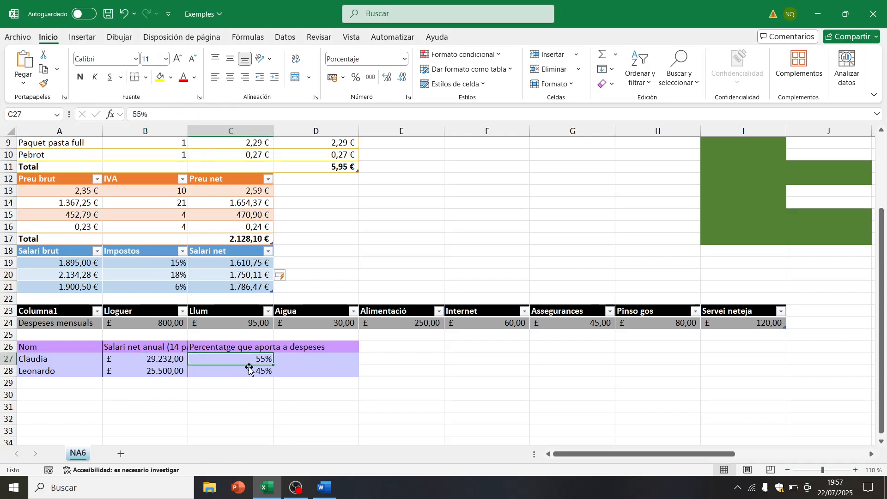
click(251, 358)
click(318, 489)
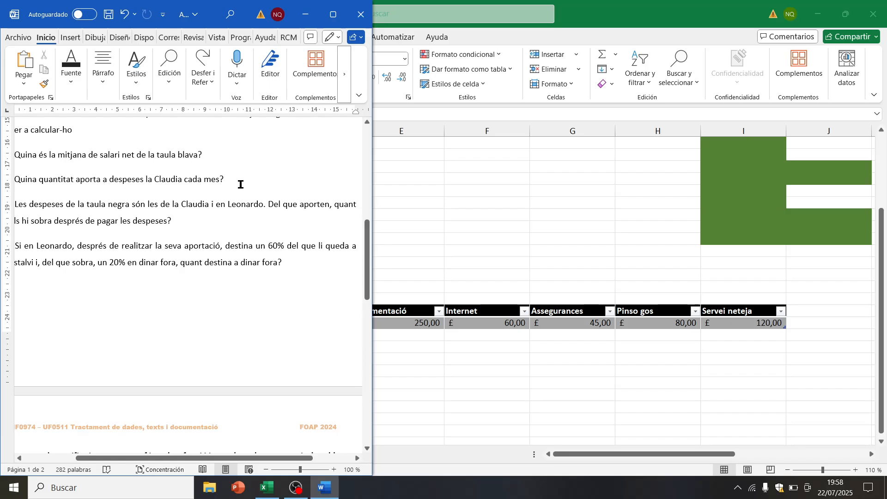
click(305, 14)
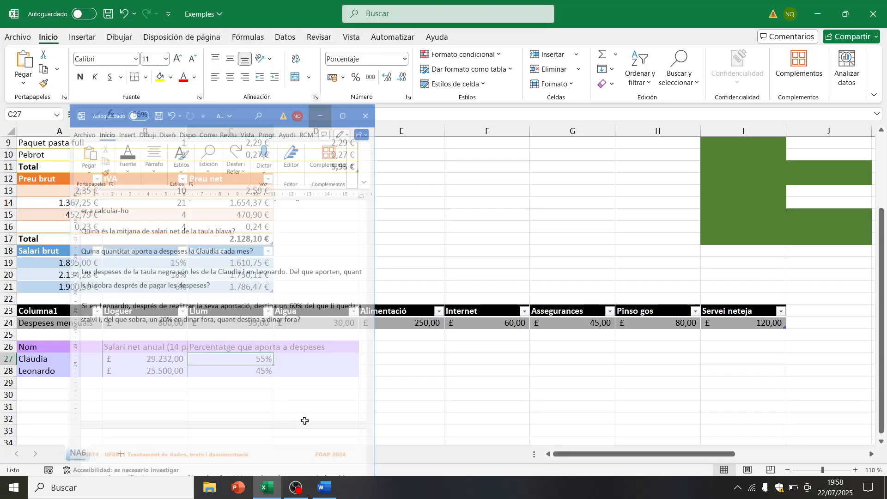
Step: Enter =(B27*C27) in D27 to calculate the annual contribution to expenses for the purple table's first person
click(315, 359)
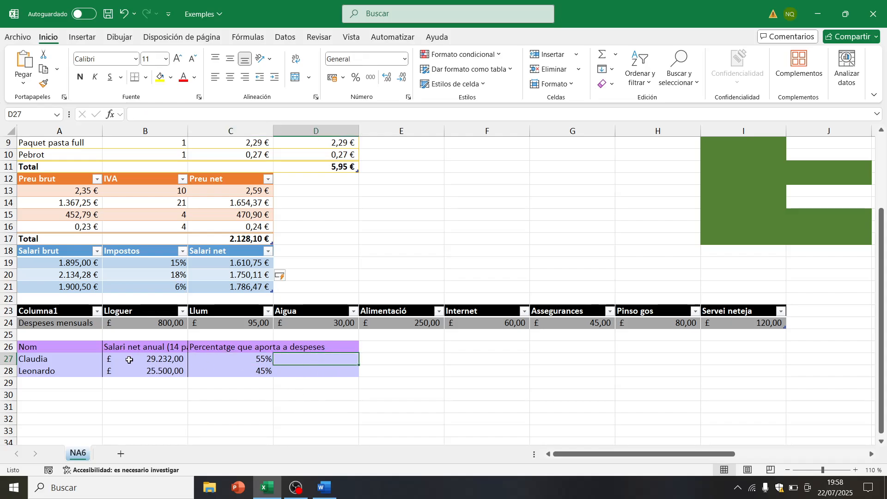
click(129, 360)
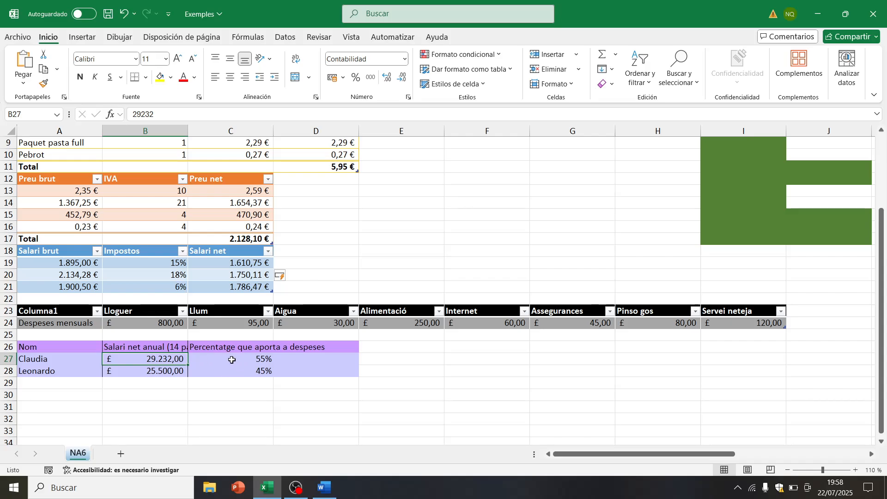
click(232, 360)
click(334, 360)
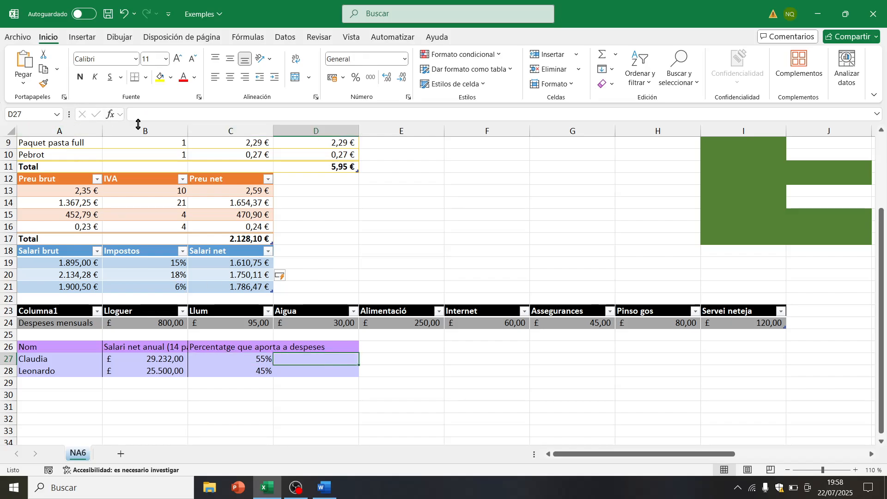
key(F2)
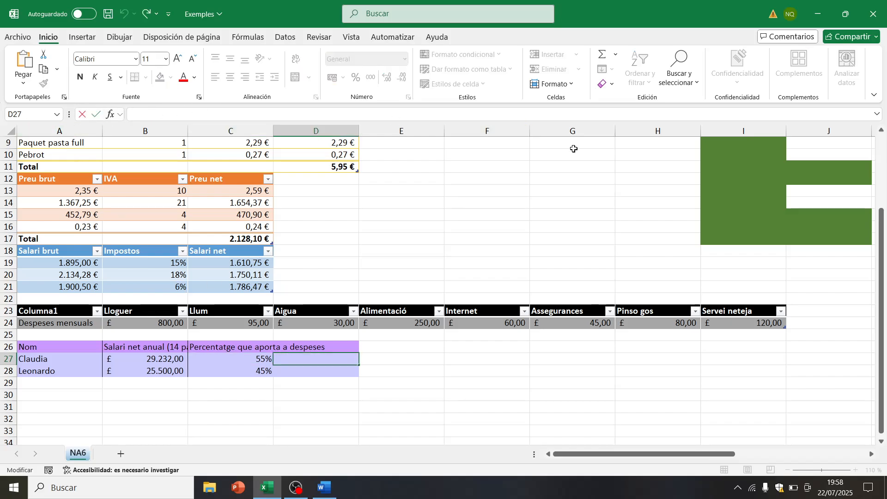
text(=)
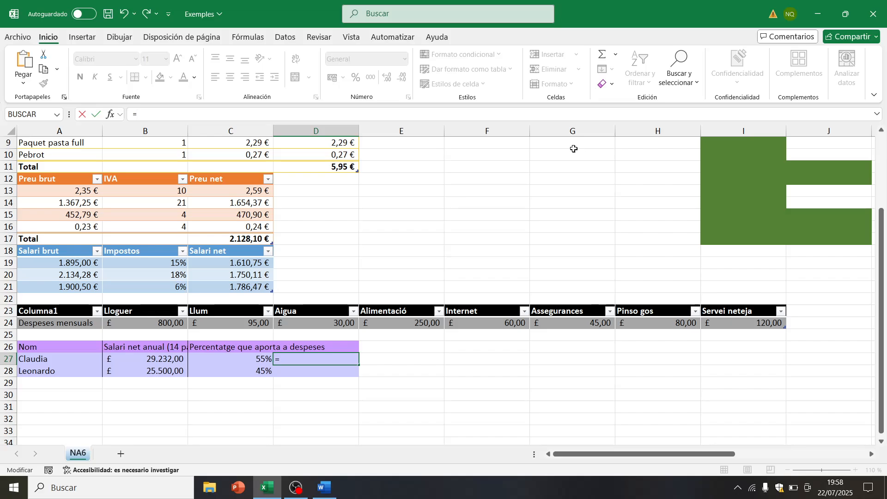
click(153, 362)
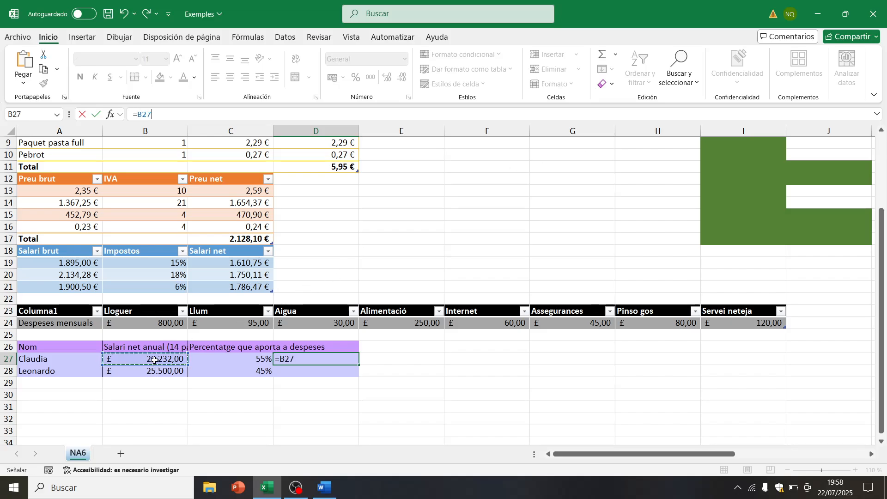
text(*)
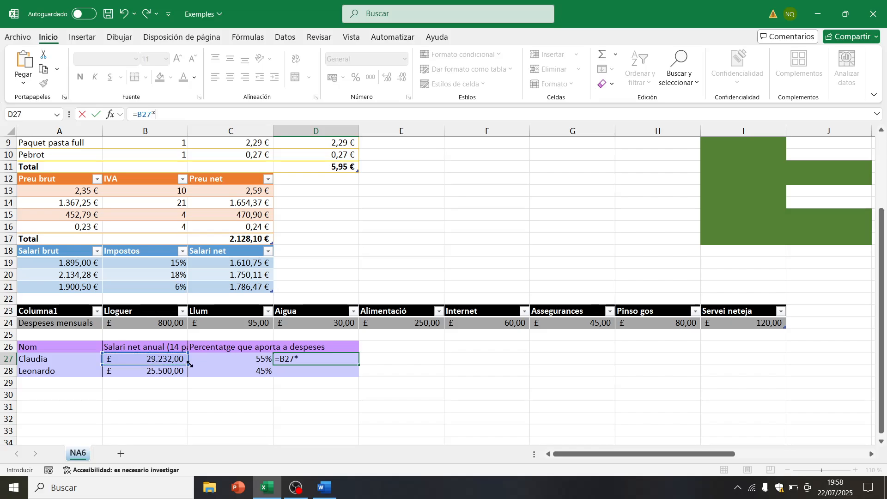
click(254, 358)
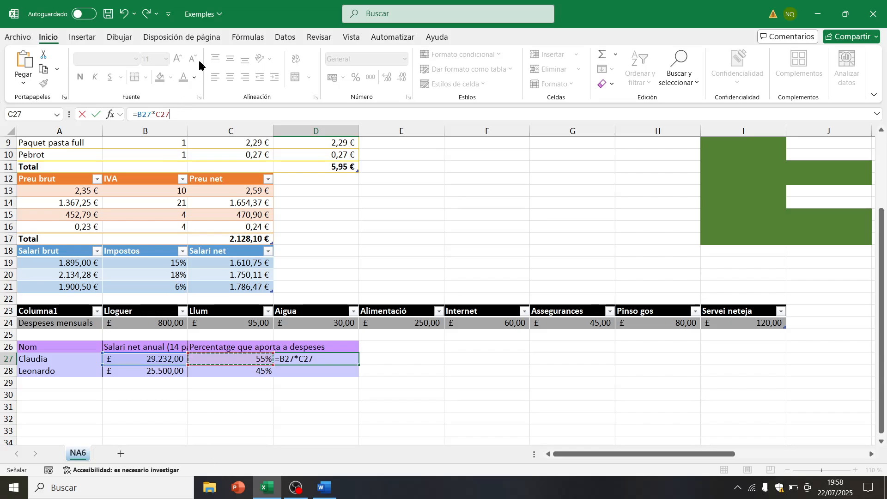
text())
click(138, 114)
text(()
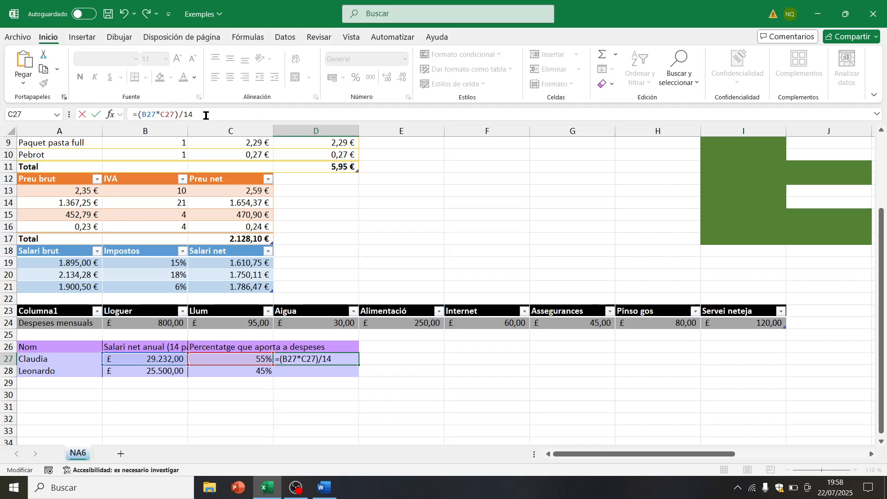
key(BackSpace)
key(BackSpace)
key(BackSpace)
key(Return)
Step: Divide the contribution formula in D27 by the 14 annual payments, making it =(B27*C27)/14
click(340, 358)
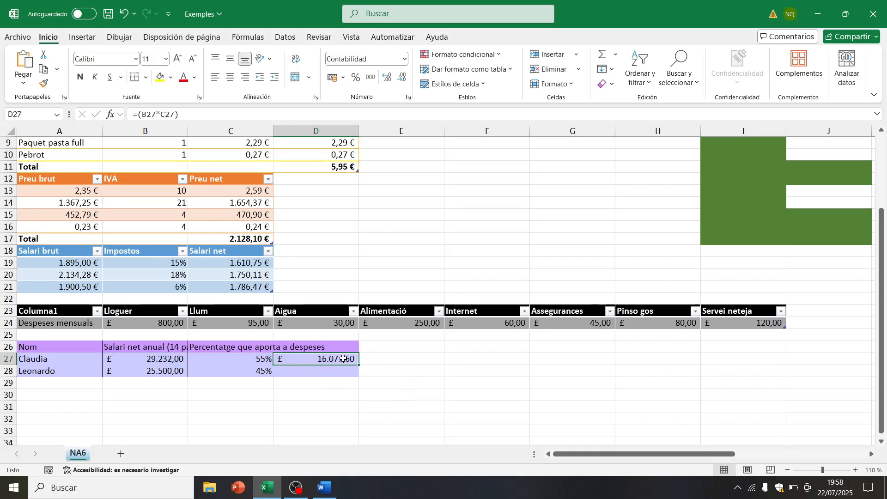
click(184, 114)
text(/14)
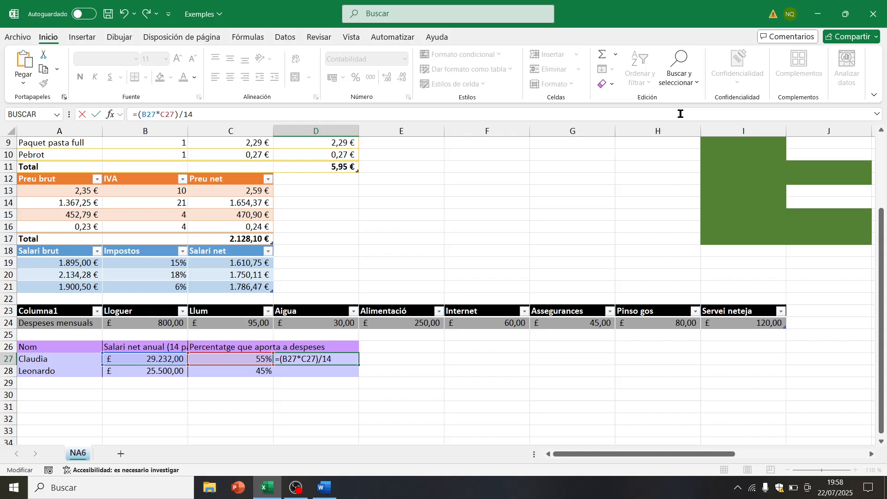
key(Return)
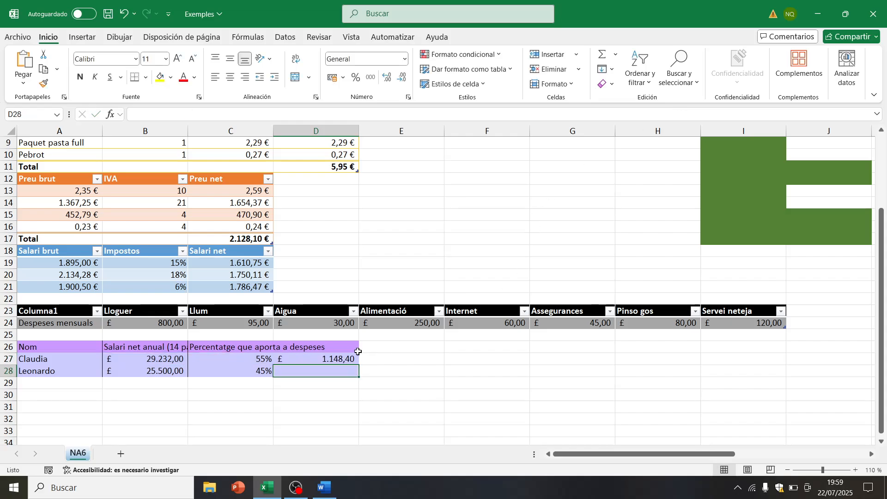
click(321, 360)
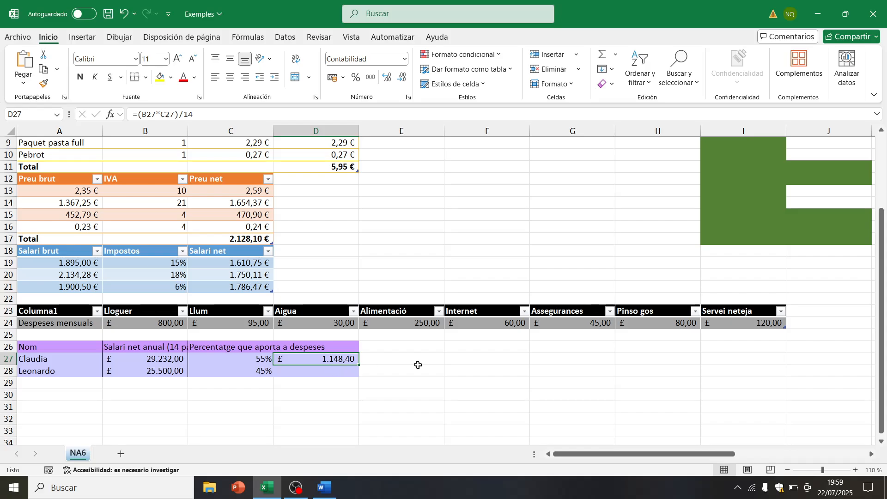
Step: Read the question about money left after expenses in Word, and copy D27's contribution formula to D28 in Excel, checking its references
click(325, 488)
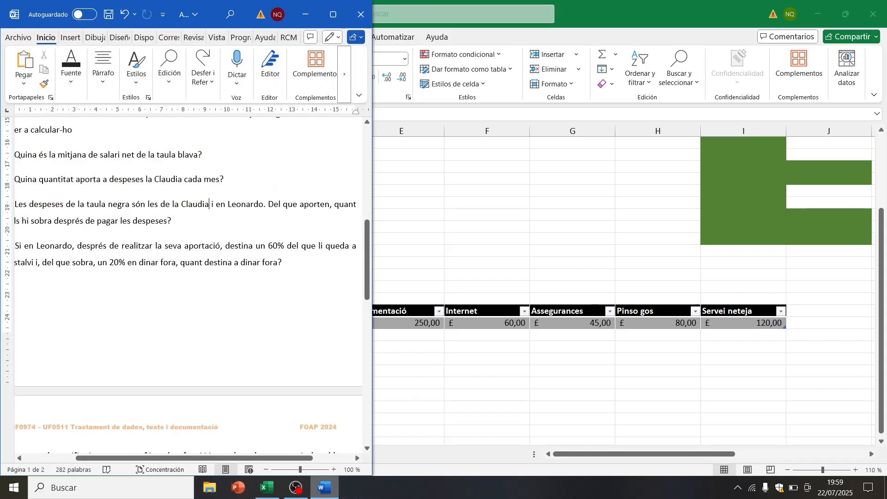
scroll(241, 219, down, 1)
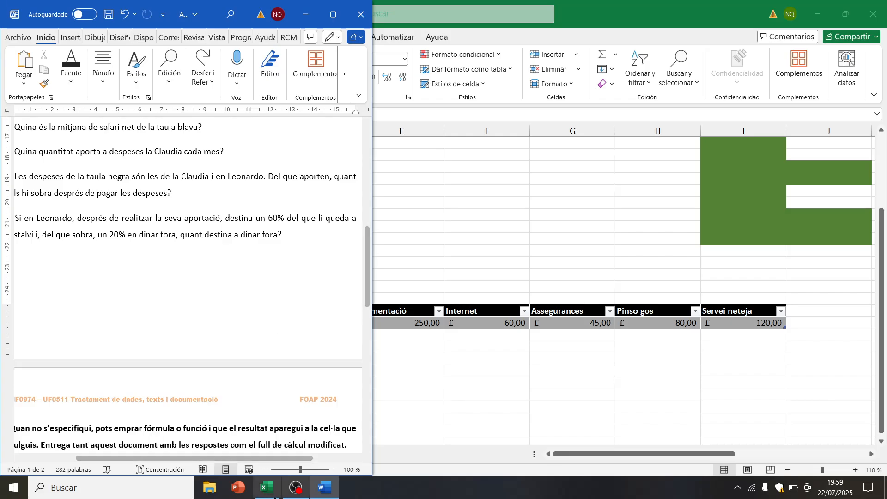
drag(267, 458, 237, 459)
click(422, 389)
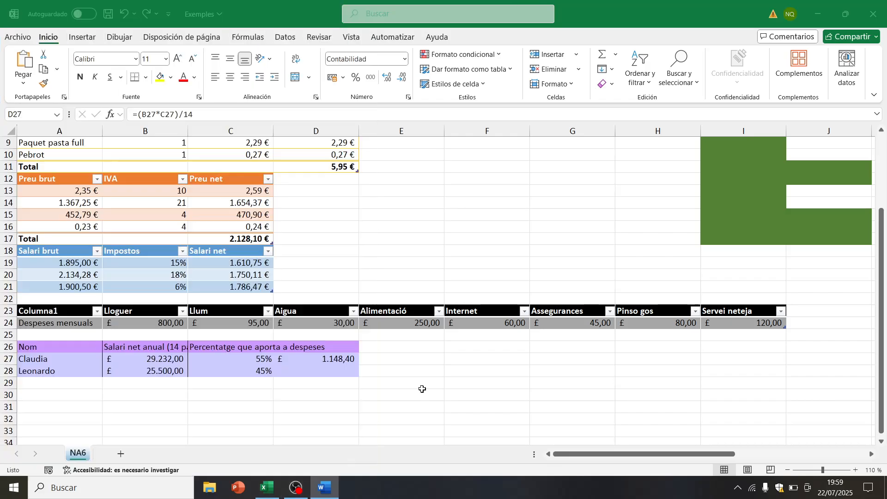
click(259, 374)
click(306, 380)
click(340, 357)
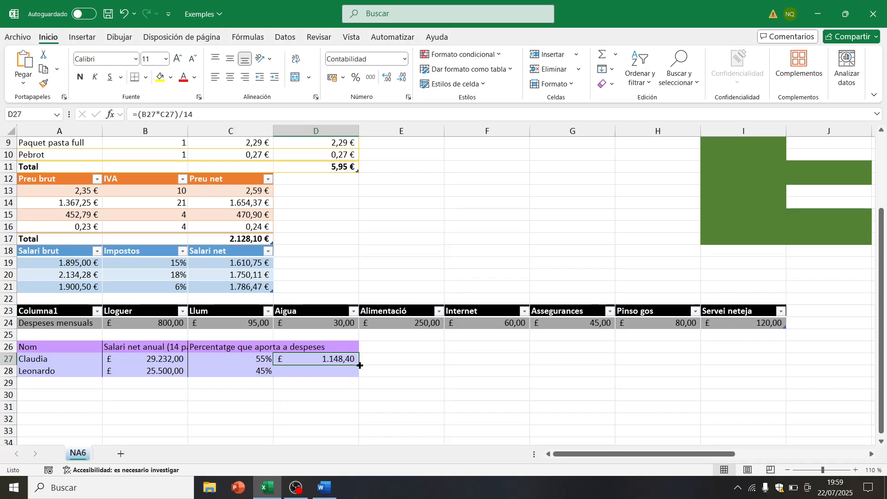
drag(358, 365, 355, 376)
click(436, 368)
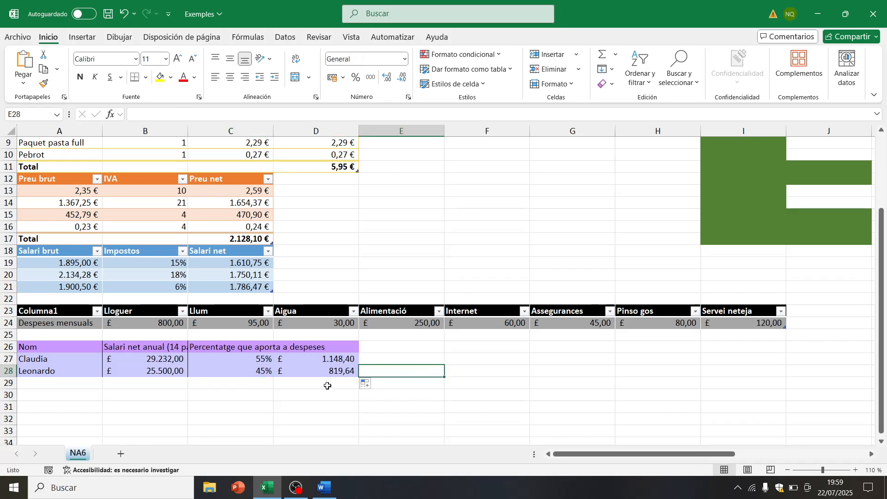
click(335, 373)
click(203, 114)
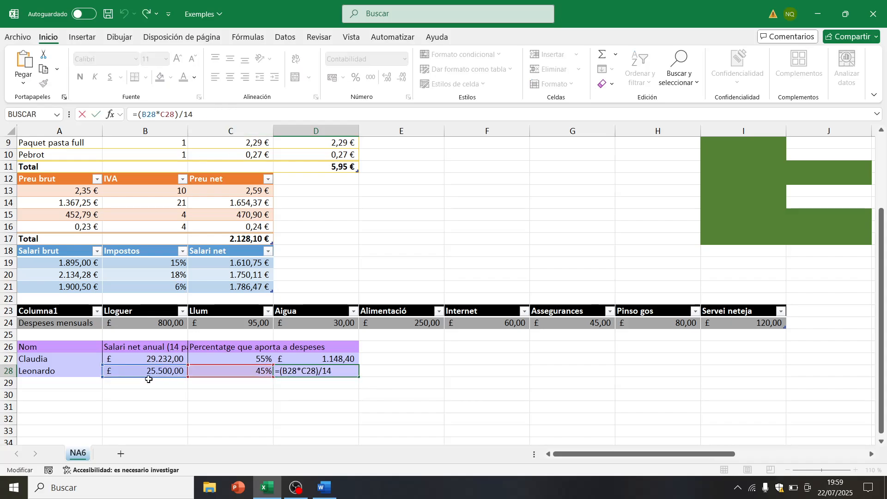
click(450, 373)
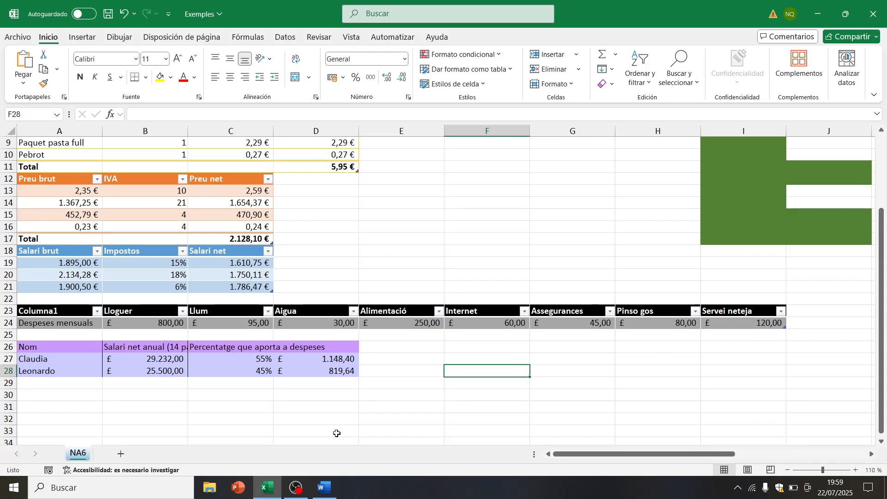
Step: Reread the question about money left after expenses in Word, and add both monthly contributions in Excel cell F27 with =D27+D28
click(324, 488)
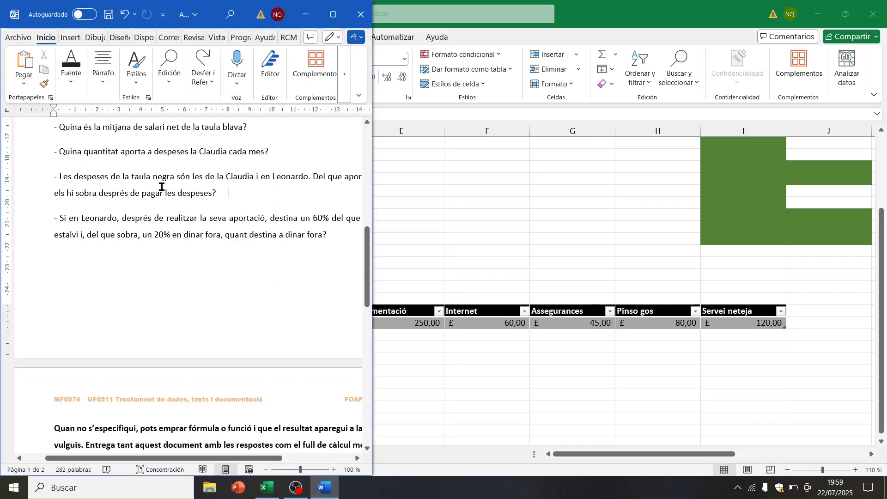
mouse_move(238, 459)
mouse_down()
mouse_move(257, 460)
mouse_move(250, 460)
mouse_up()
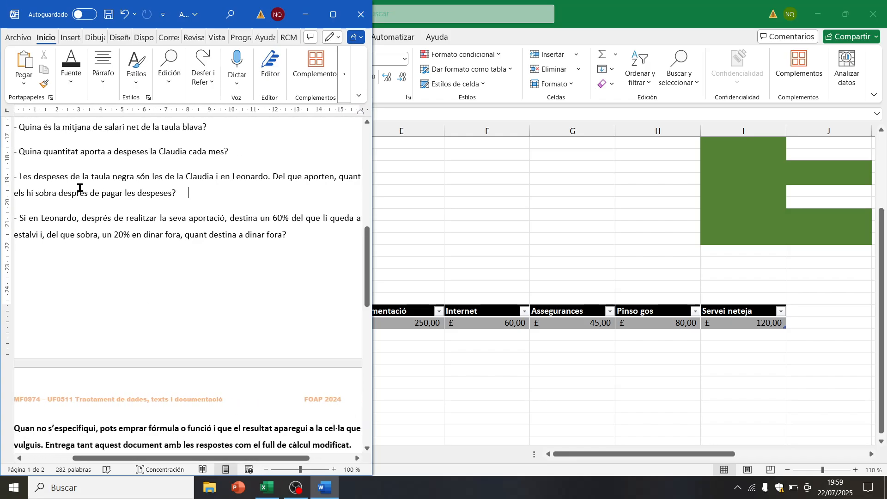
click(550, 391)
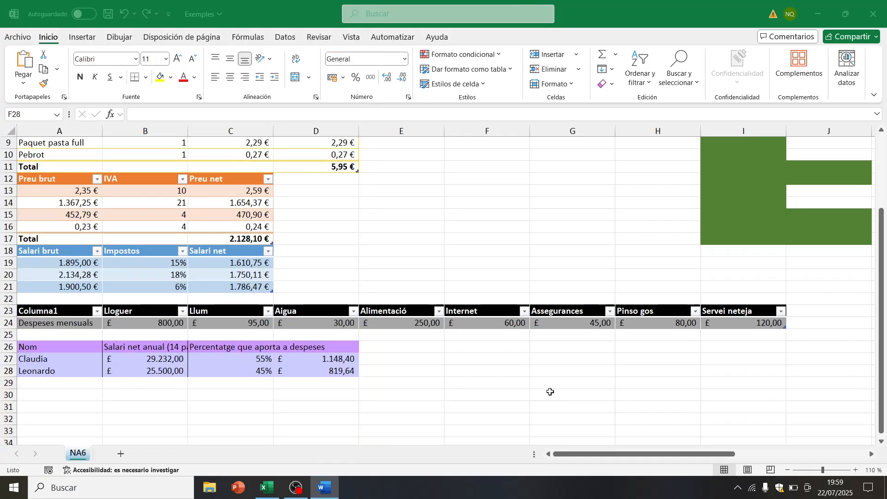
click(455, 354)
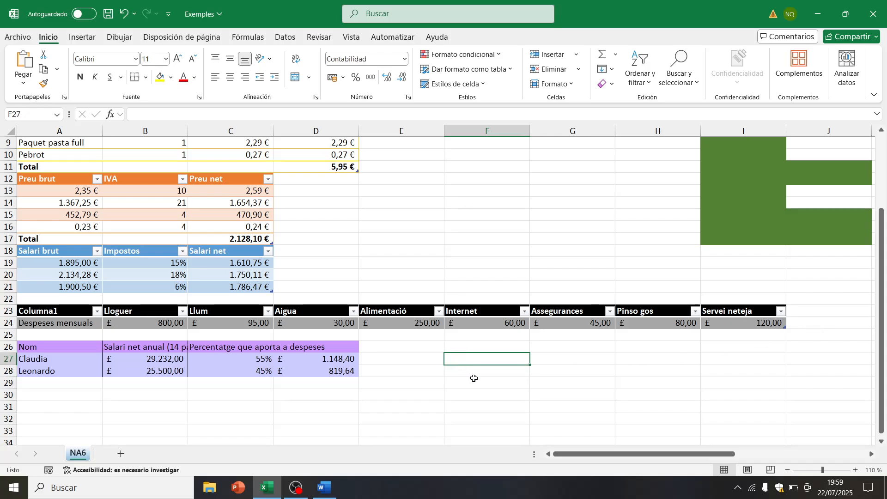
text(=)
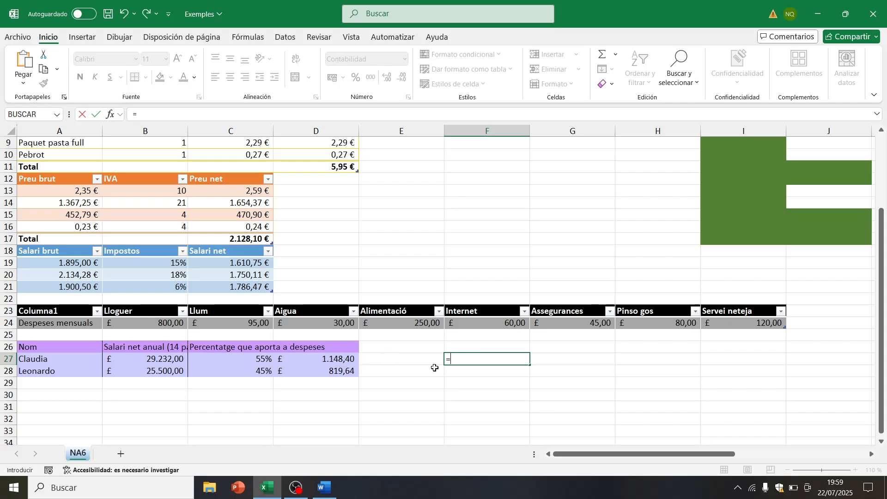
text(=)
click(338, 359)
text(+)
click(340, 372)
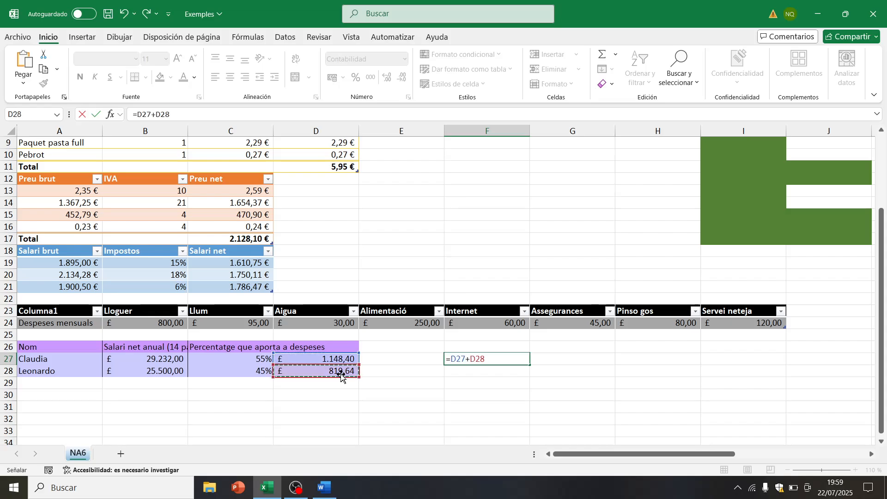
text(+)
key(Return)
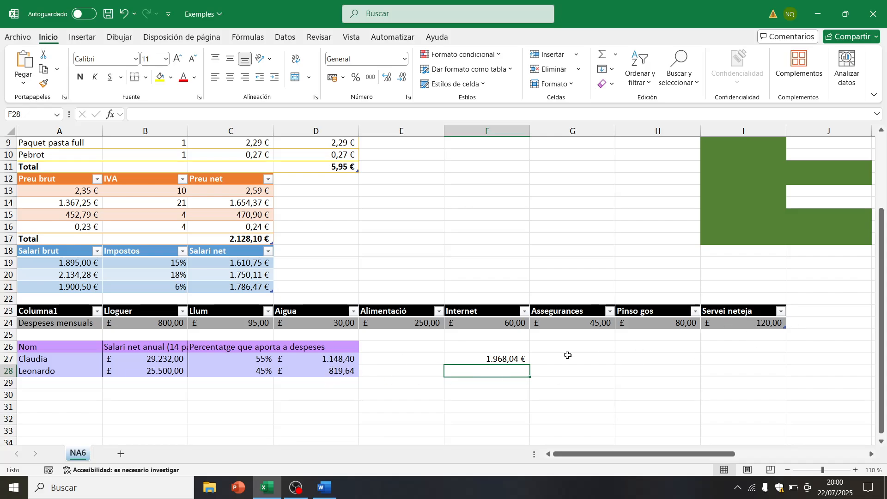
Step: Total the black table's monthly expenses in F28 with =SUMA(Tabla4[[Lloguer]:[Servei neteja]]), and apply the euro accounting format to the cell
text(=)
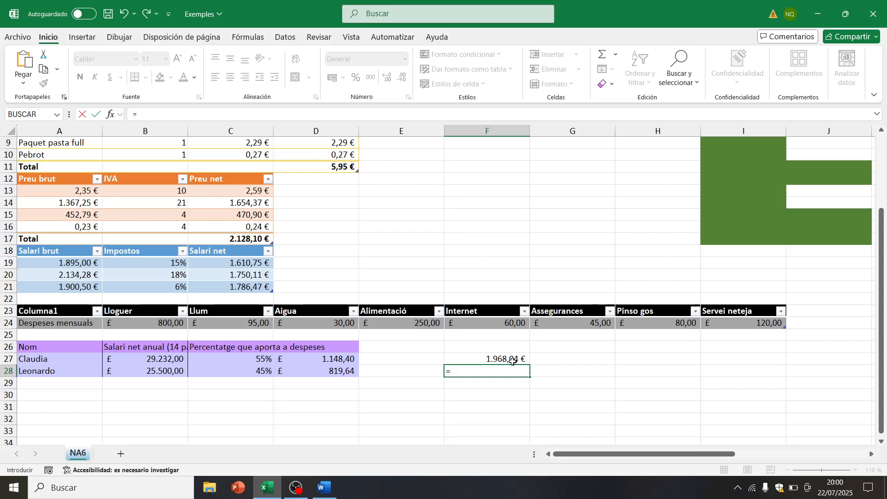
text(suma()
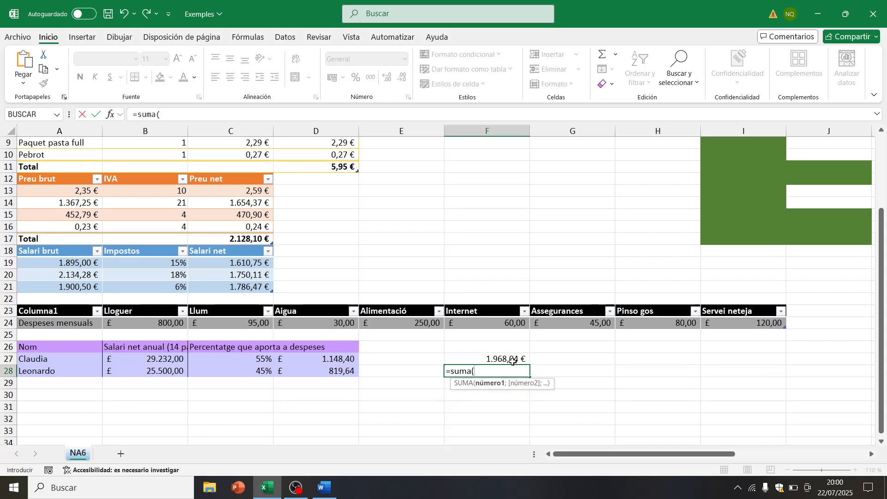
click(139, 325)
drag(222, 325, 740, 324)
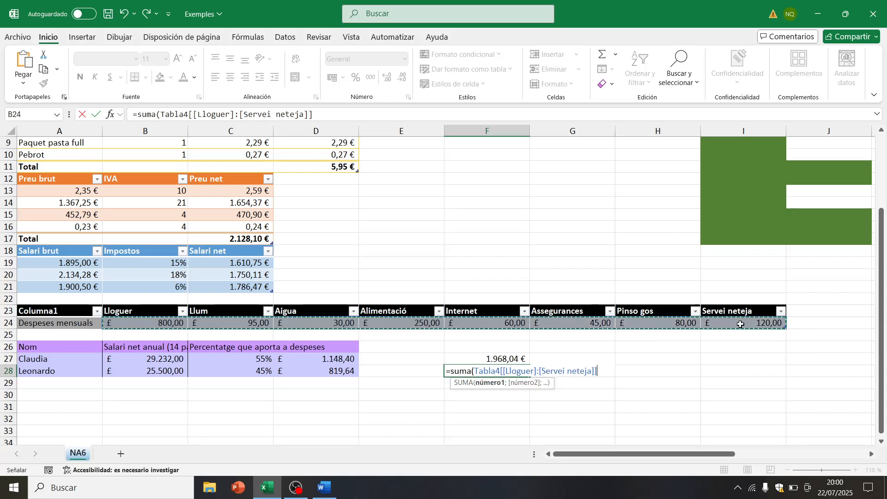
text())
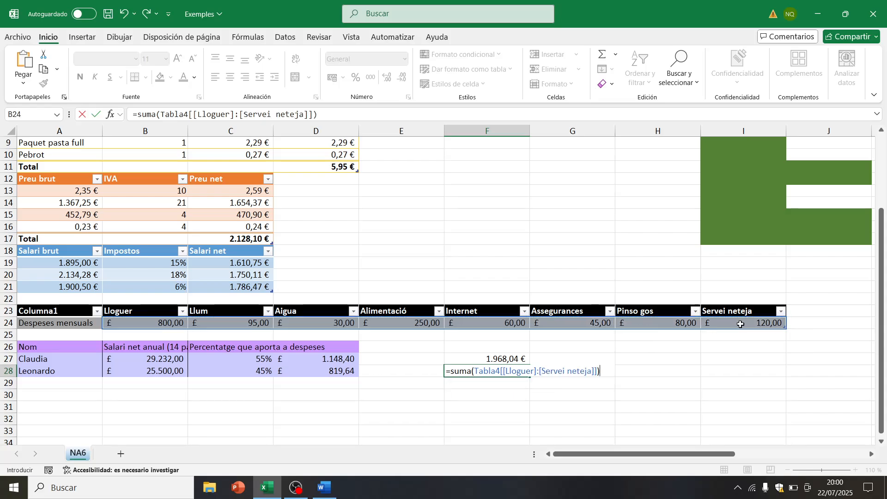
key(Return)
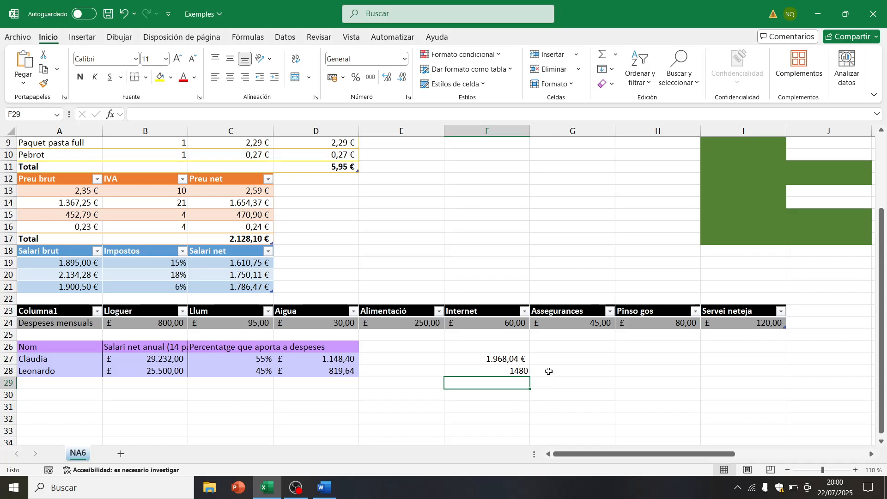
click(525, 373)
click(333, 78)
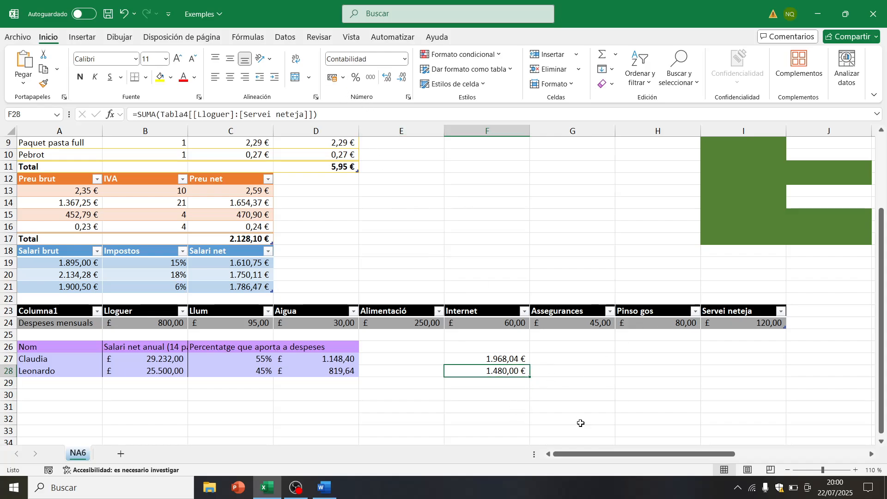
key(Right)
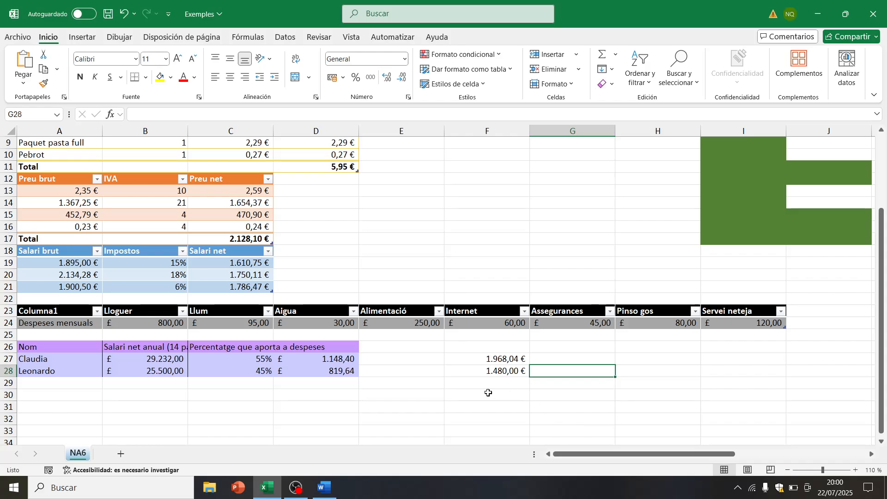
click(503, 380)
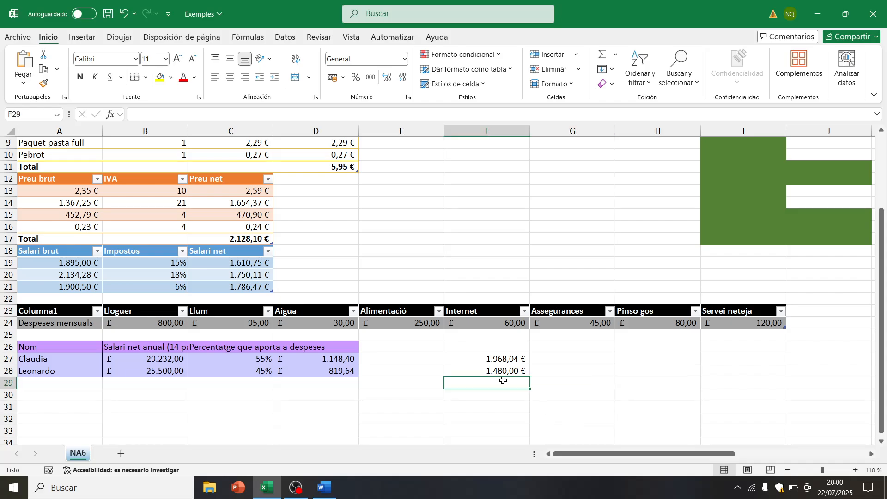
Step: Calculate the money left after expenses in cell F29 with =F27-F28
click(263, 116)
text(=)
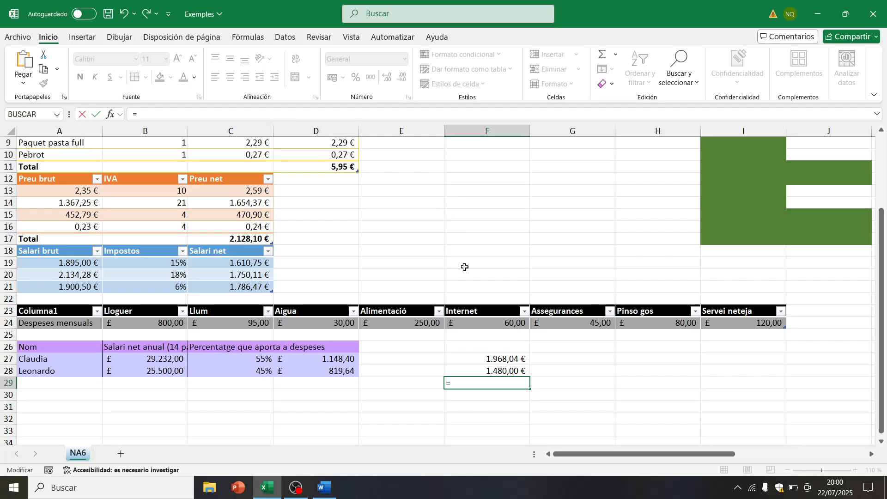
click(481, 357)
text(-)
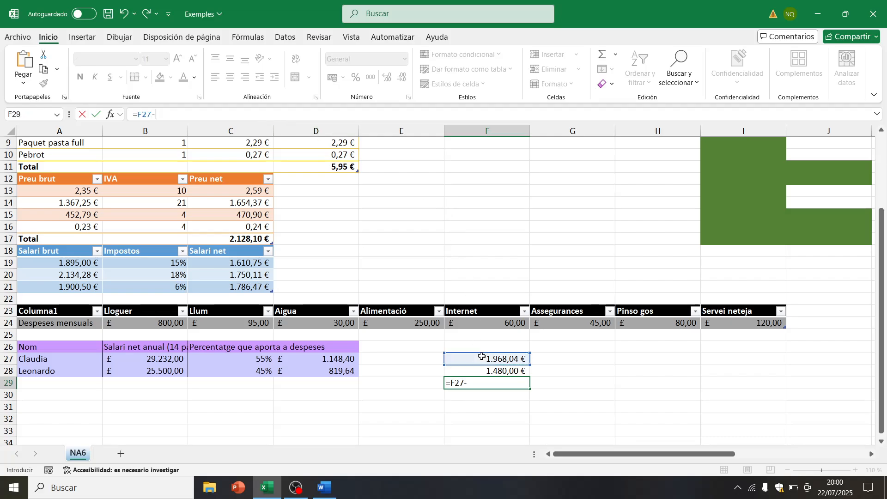
click(497, 370)
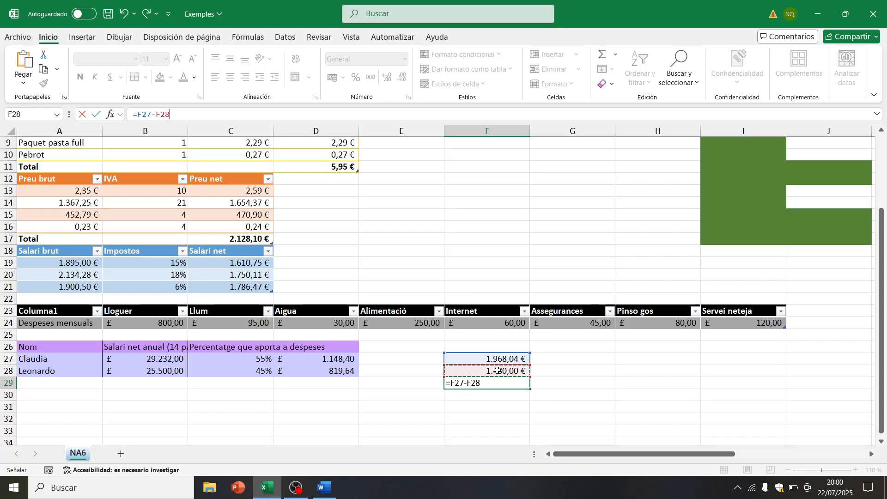
key(Return)
key(Up)
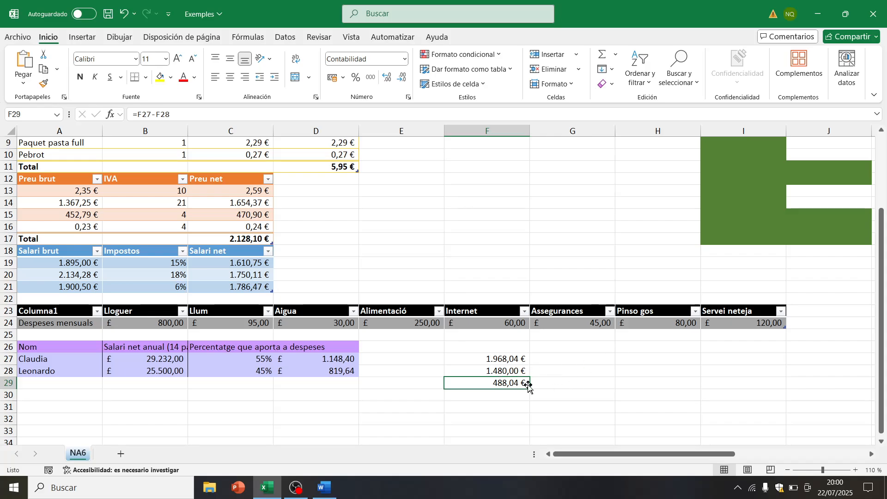
Step: Apply the pound (£) accounting format to cells F27:F29
drag(520, 359, 518, 383)
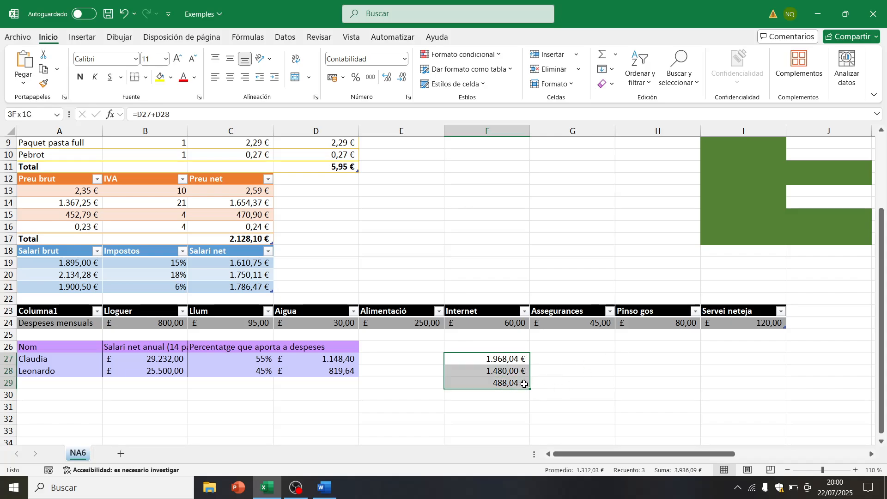
click(343, 77)
click(365, 127)
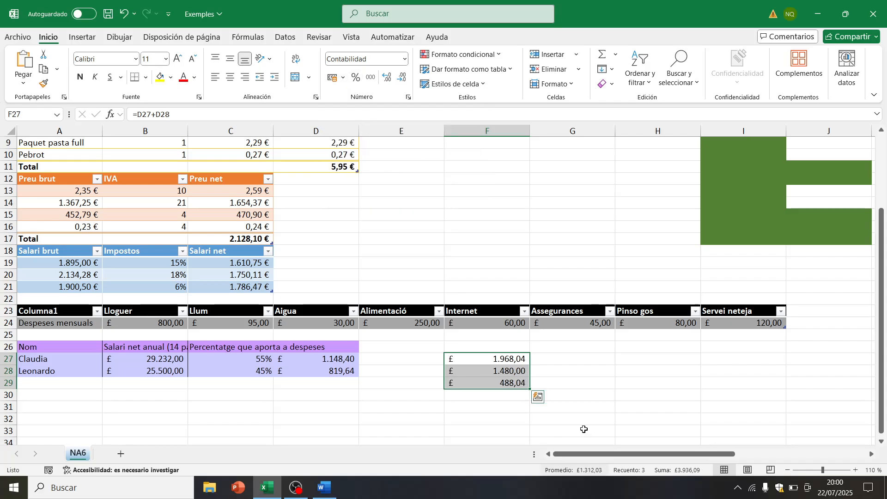
click(564, 396)
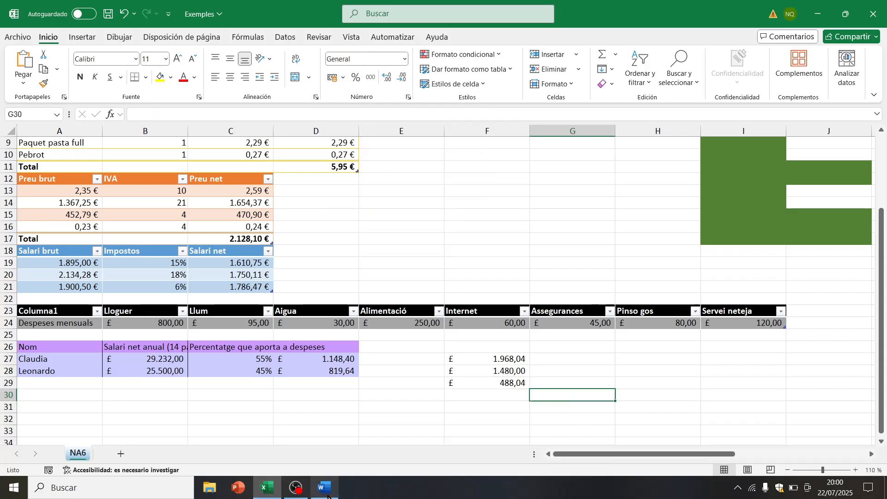
Step: Switch to Word, widen its window to fit the full text lines, and read the question about money spent on eating out
click(324, 488)
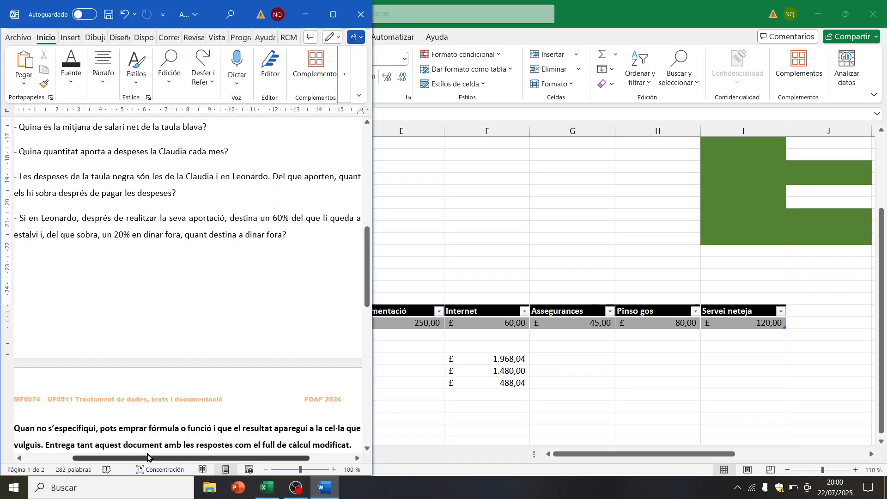
drag(147, 458, 130, 455)
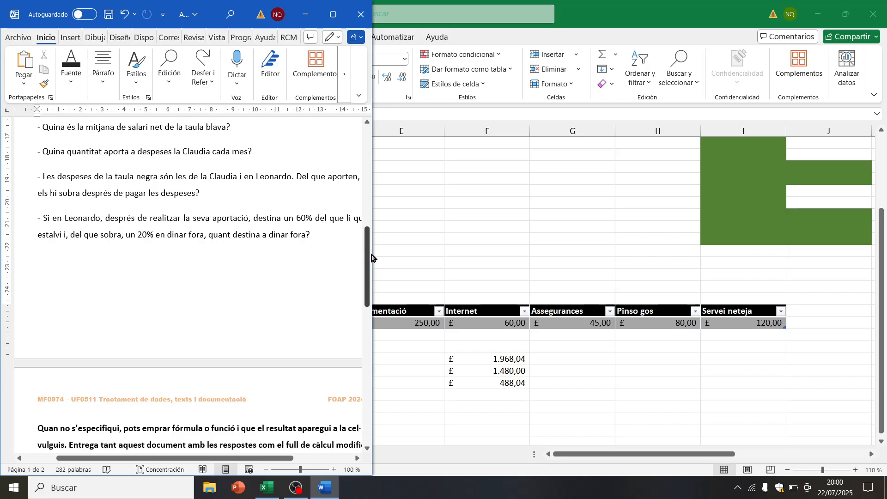
drag(372, 251, 410, 256)
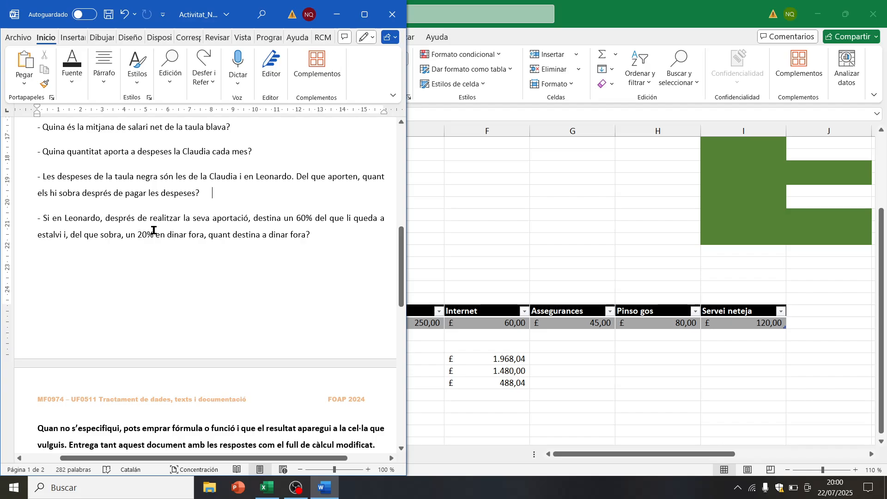
Step: Return to Excel and subtract the monthly contribution from the row 28 monthly salary in C30 with =B28/14-D28
click(571, 399)
click(277, 393)
click(241, 397)
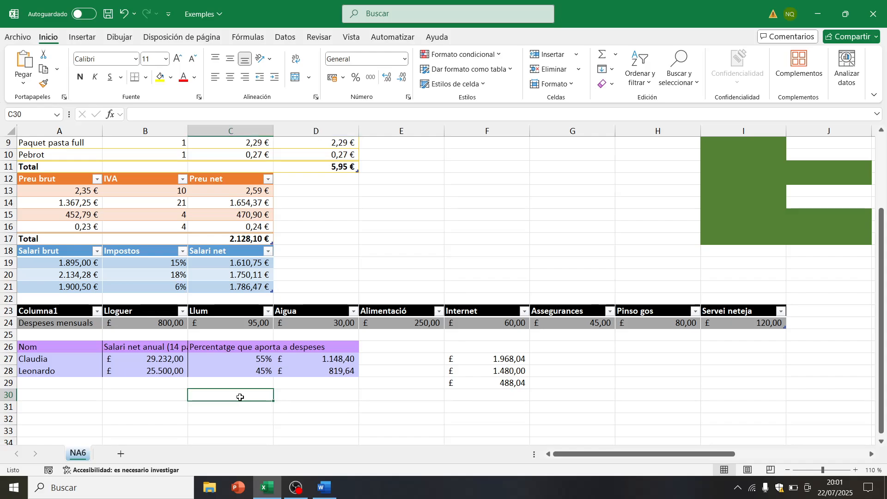
text(=)
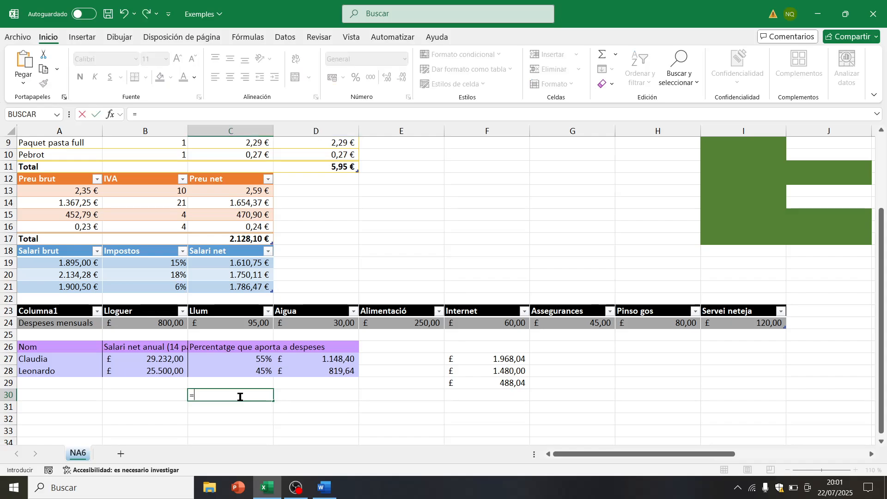
click(171, 373)
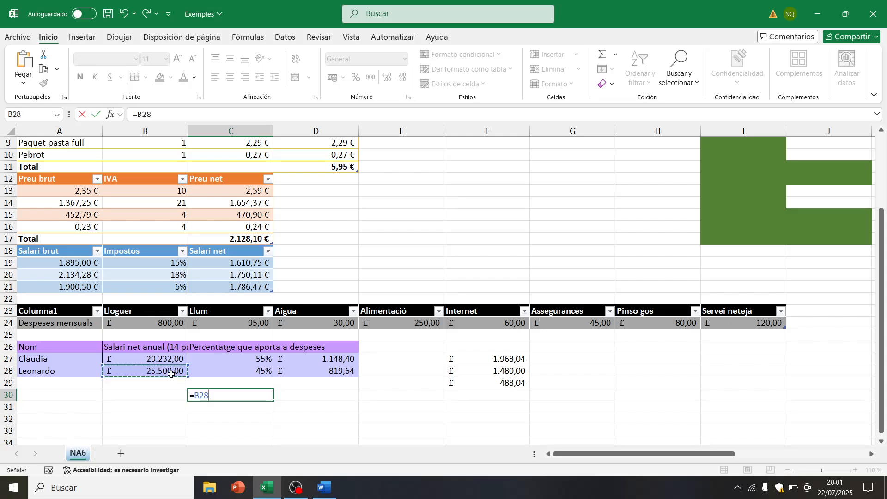
text(/14)
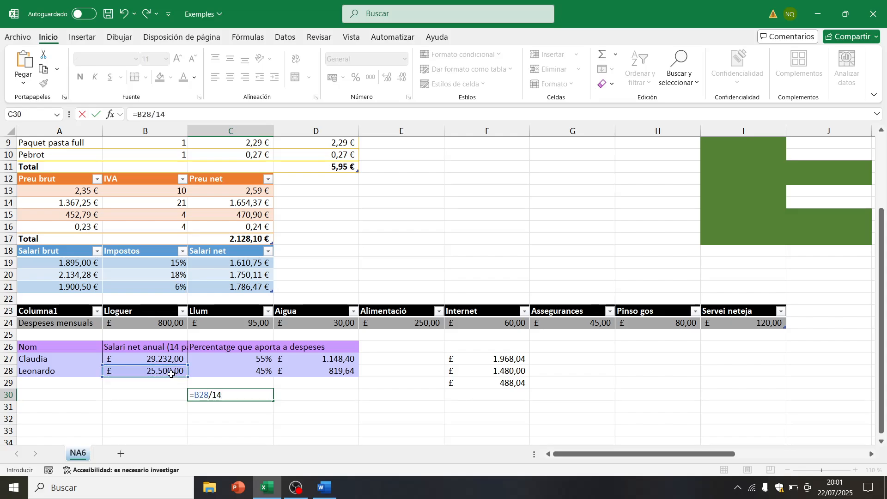
click(141, 114)
click(245, 396)
click(332, 371)
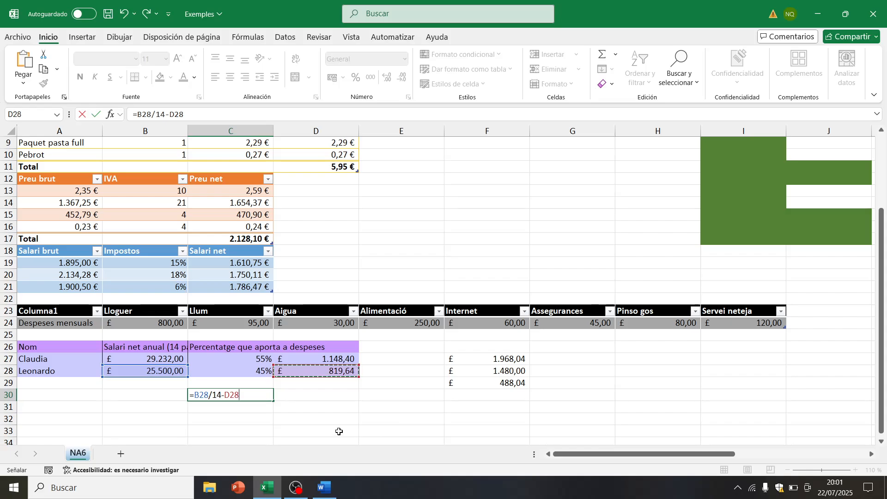
key(Return)
key(Up)
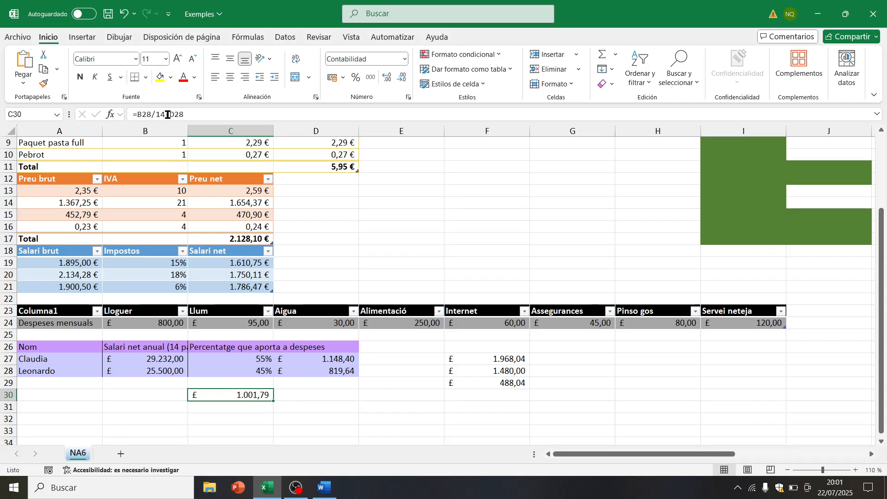
Step: Reduce C30's formula to =B28/14 to show the monthly salary alone, and restore the subtraction of D28
drag(167, 115, 212, 114)
key(Delete)
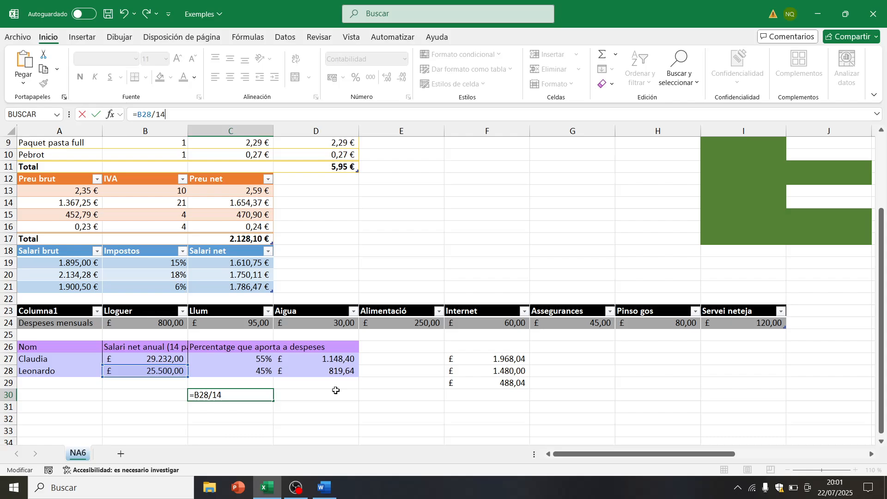
key(Return)
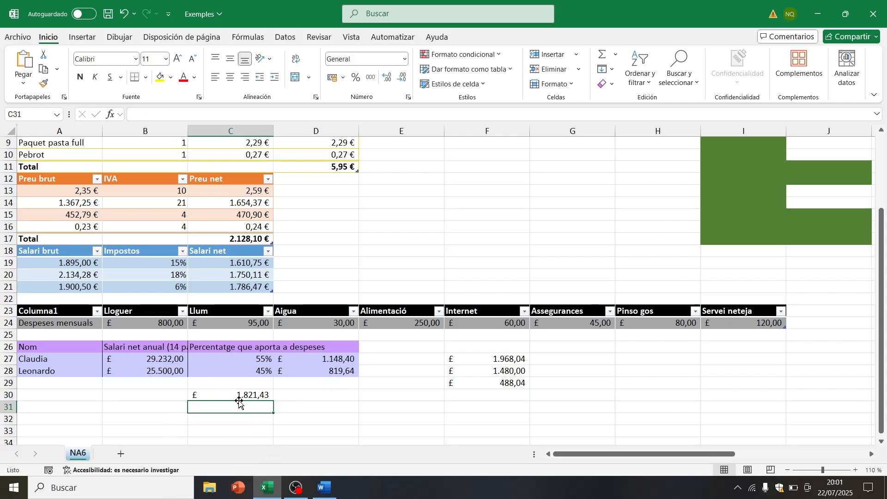
key(Up)
click(203, 111)
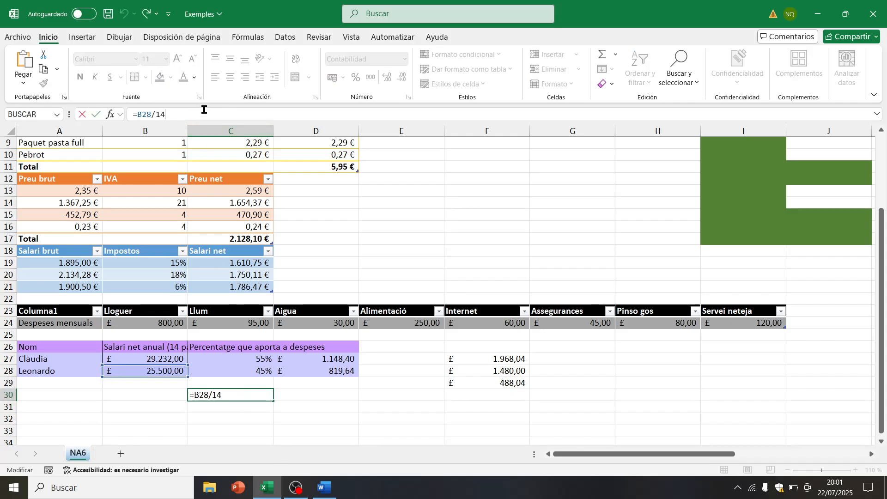
text(-)
click(313, 375)
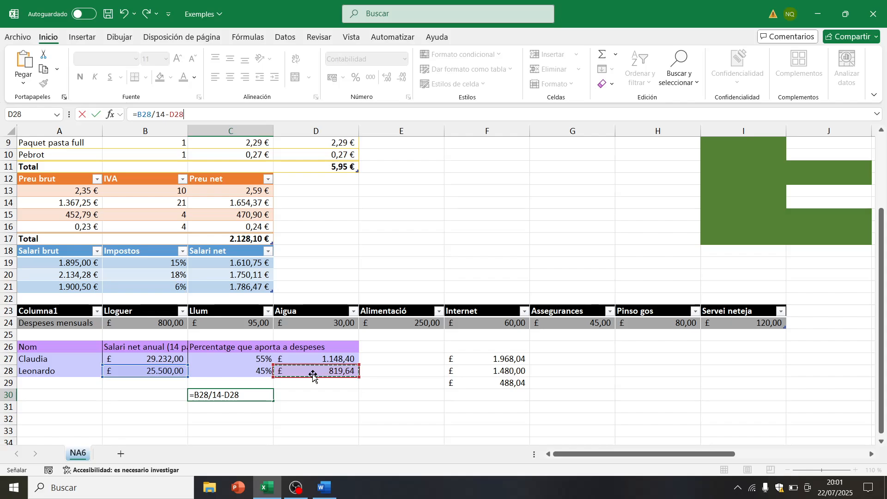
key(Return)
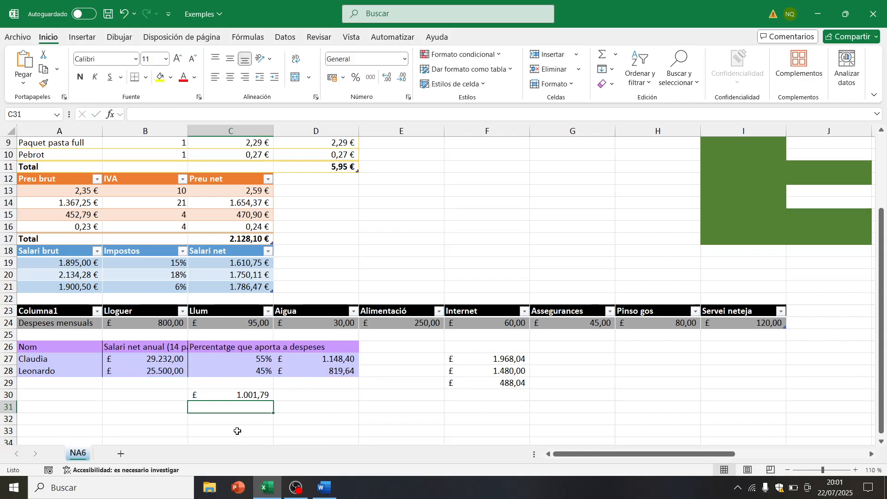
Step: Enclose C30's salary-minus-contribution calculation in parentheses, making it =(B28/14-D28)
click(236, 396)
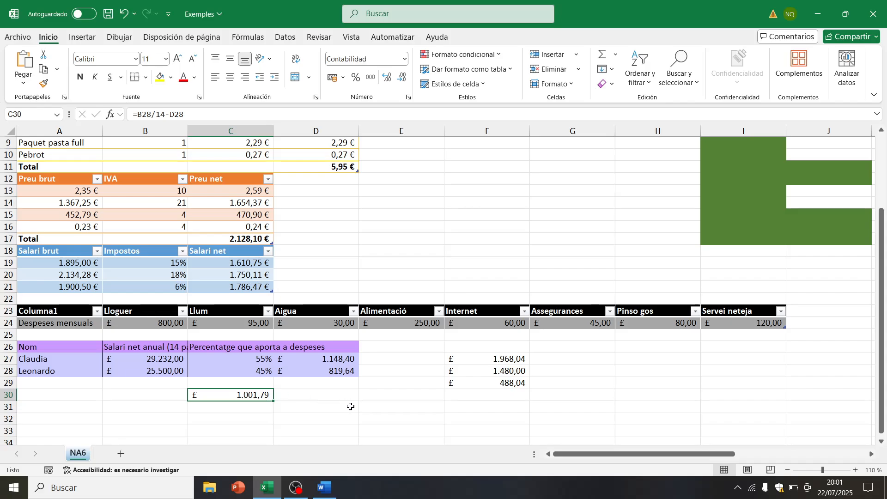
click(194, 118)
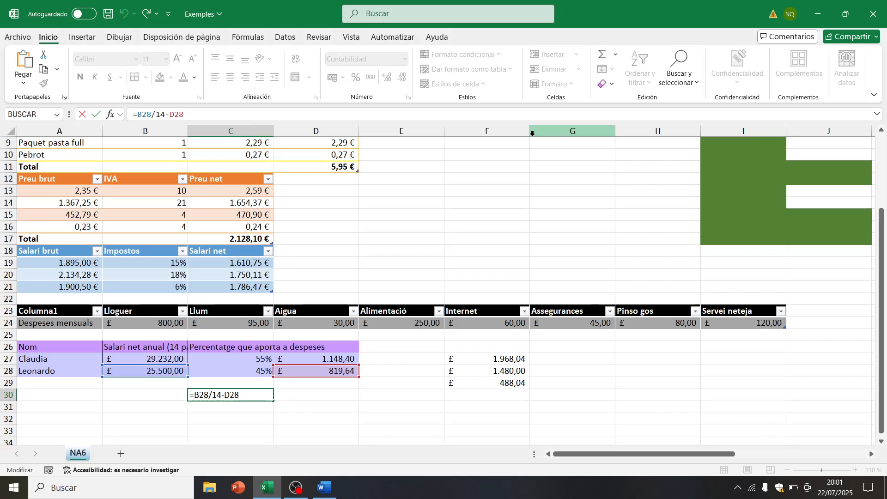
text())
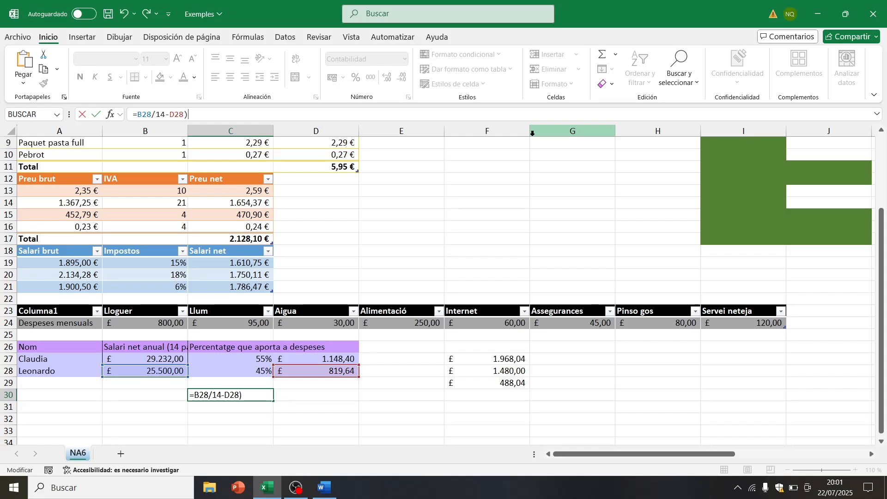
click(136, 114)
text(()
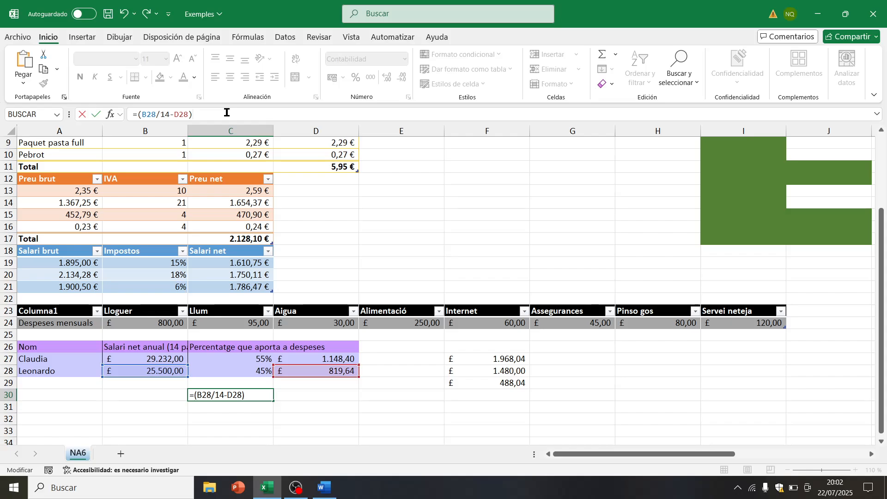
Step: Multiply the bracketed remainder in C30 by 40%, trying 0,4 and 40/100 as alternative notations before settling on 40%
text(40%)
key(BackSpace)
key(BackSpace)
key(BackSpace)
text(0,4)
key(BackSpace)
key(BackSpace)
key(BackSpace)
text(40/100)
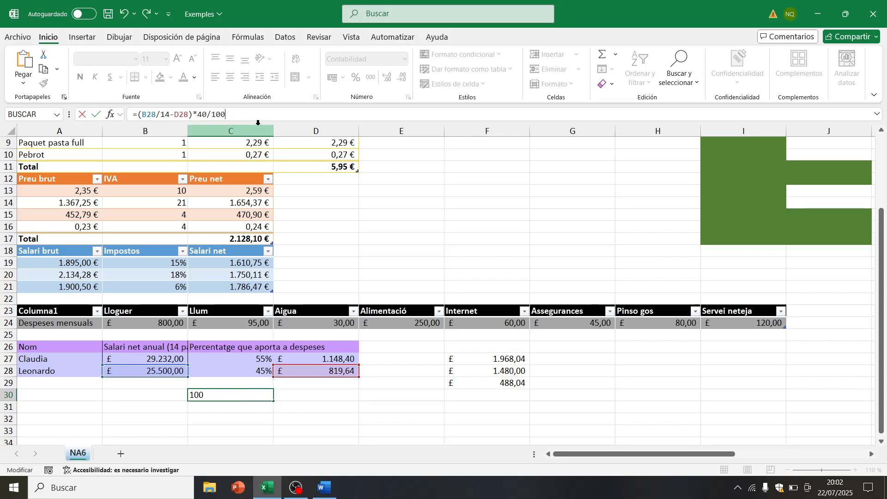
key(BackSpace)
key(BackSpace)
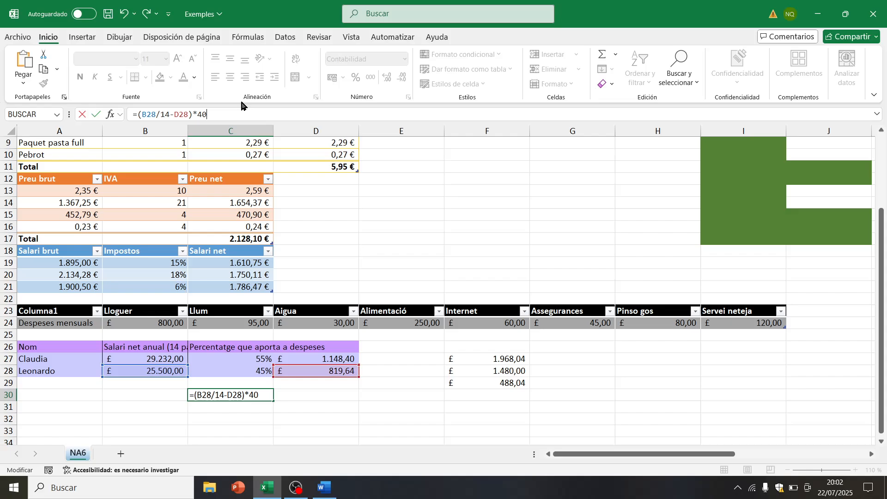
text(%)
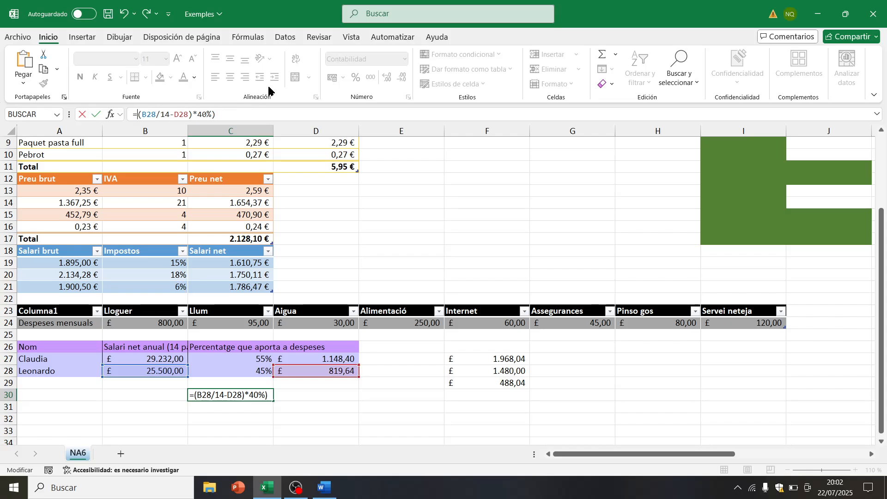
Step: Wrap the whole 40% calculation in outer parentheses, making C30 =((B28/14-D28)*40%), and check the resulting formula
text(()
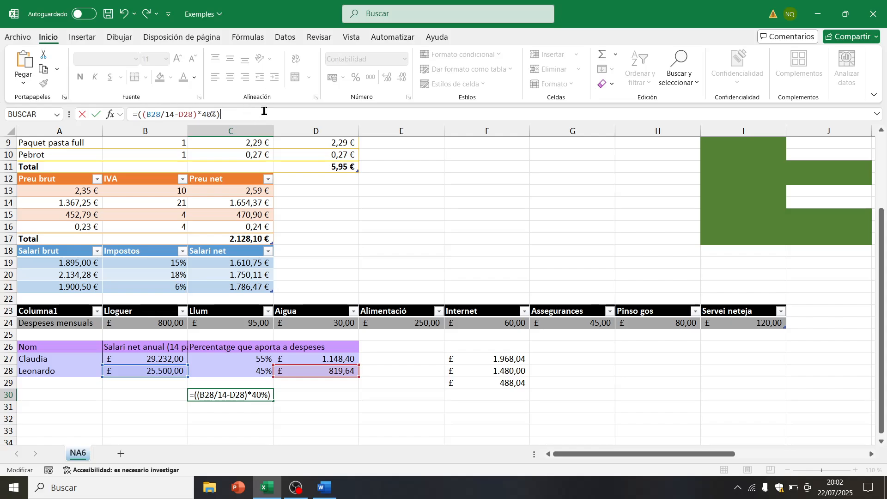
key(Return)
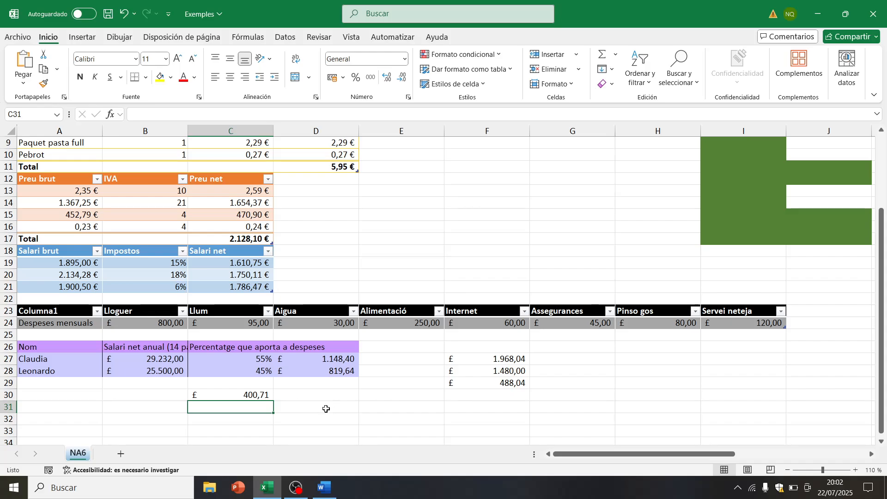
click(259, 395)
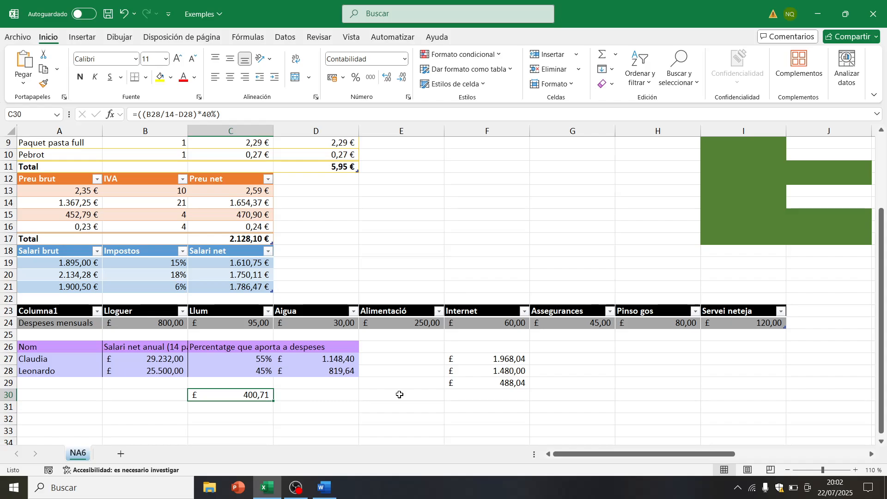
Step: Reread the eating-out question in Word, and multiply C30's formula by 20% in Excel, making it =((B28/14-D28)*40%)*20%
click(324, 487)
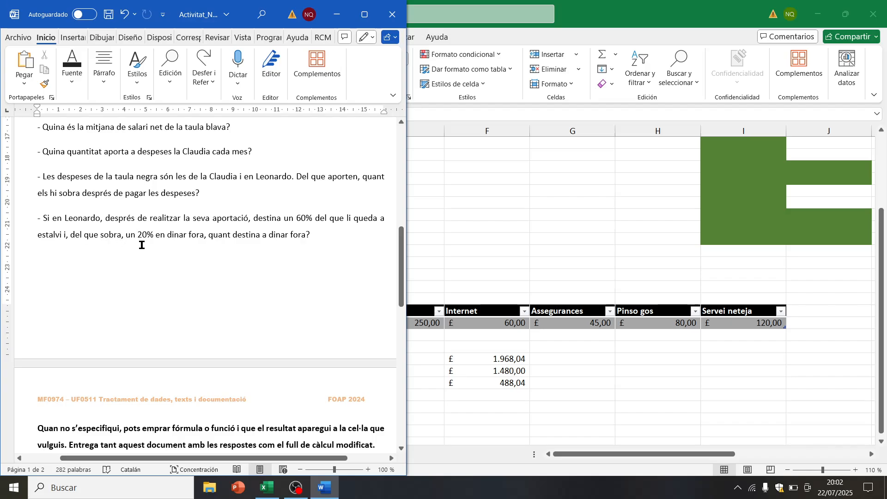
click(466, 425)
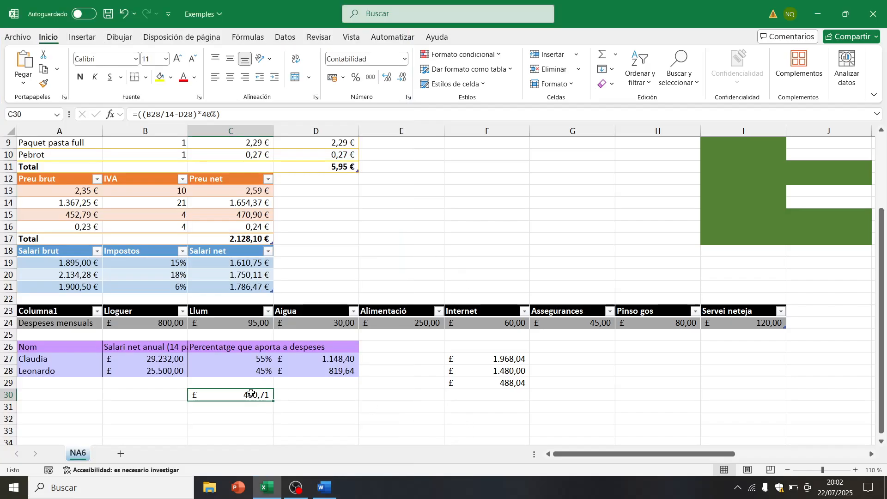
click(225, 116)
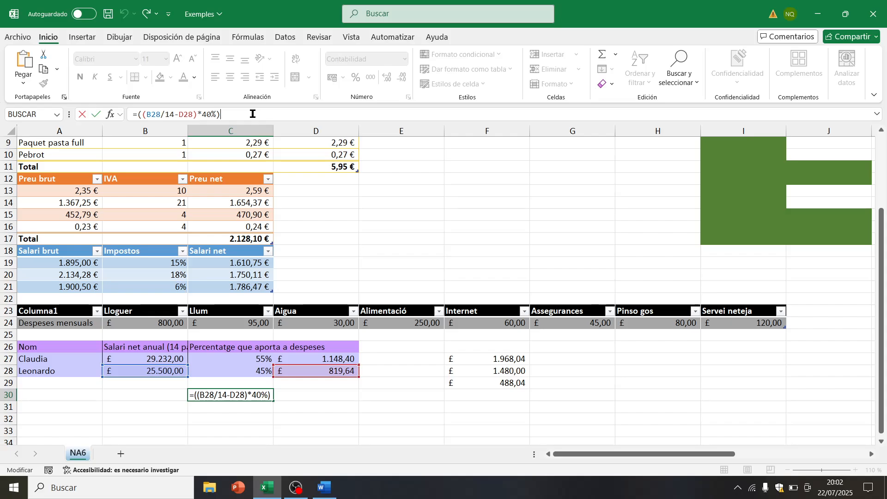
text(*20)
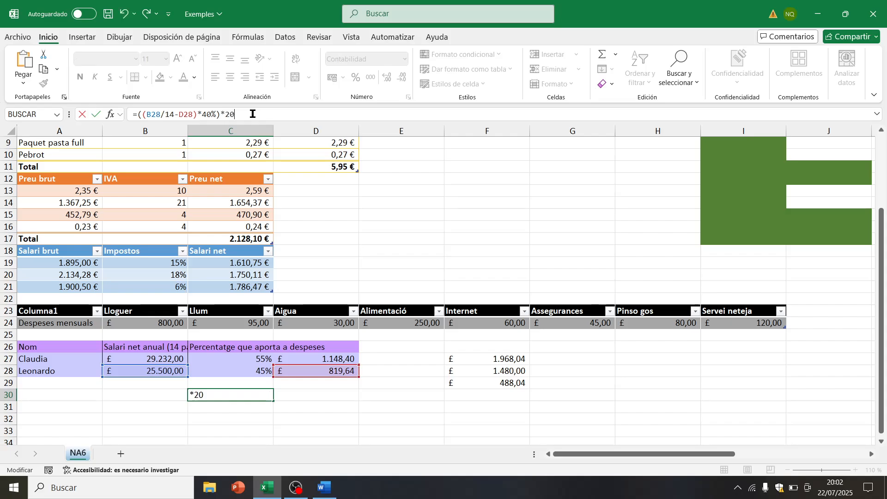
text(%)
key(Return)
click(236, 389)
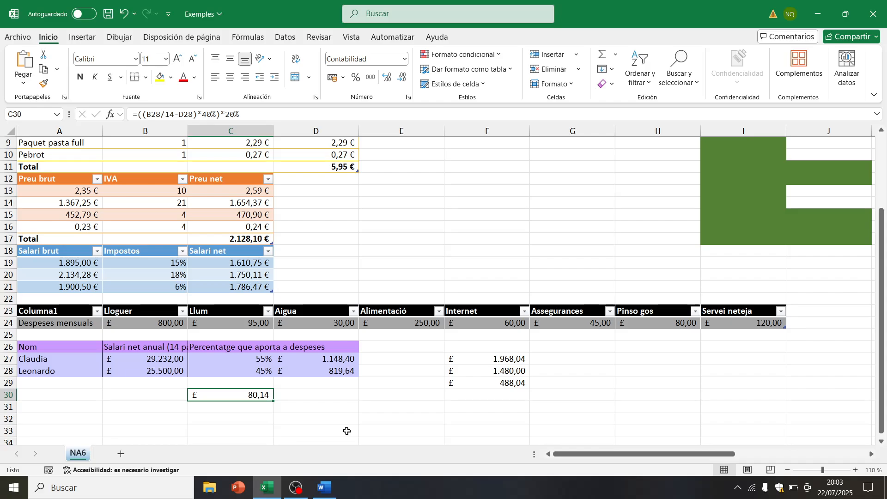
Step: Switch to Word and review the exercise list from the last question back up to the start of exercise 1
click(324, 487)
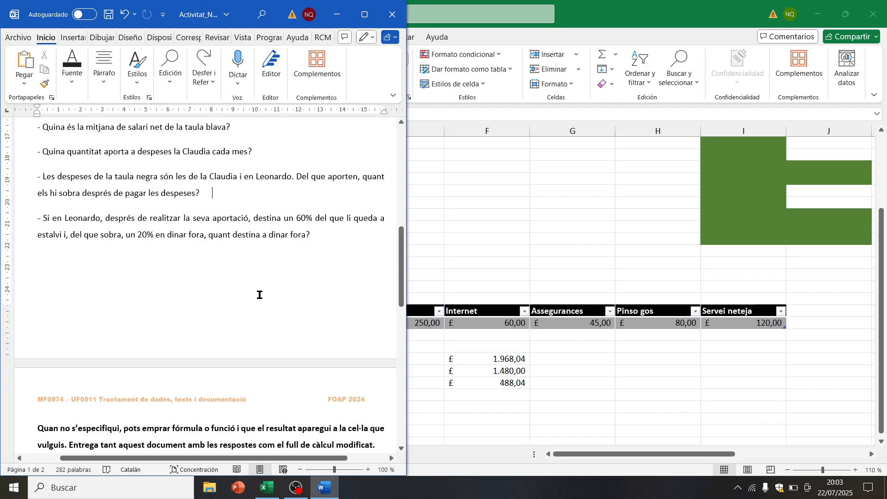
scroll(362, 323, down, 3)
scroll(363, 326, up, 8)
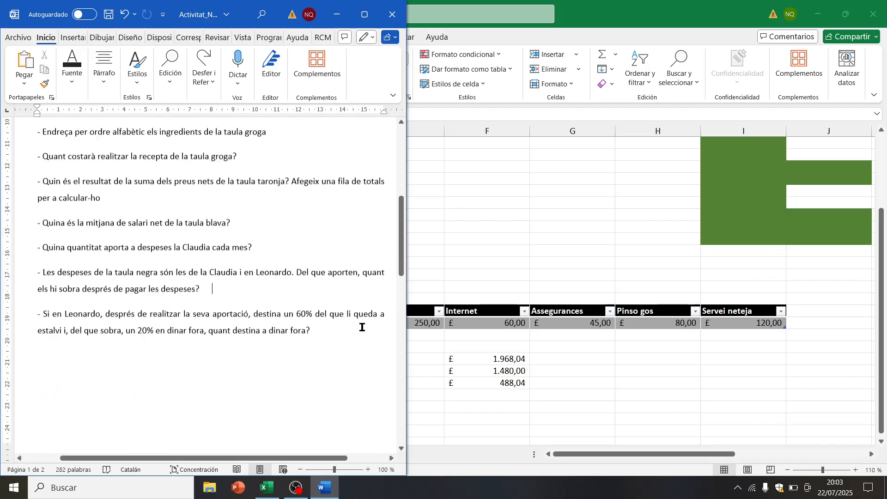
scroll(362, 327, up, 2)
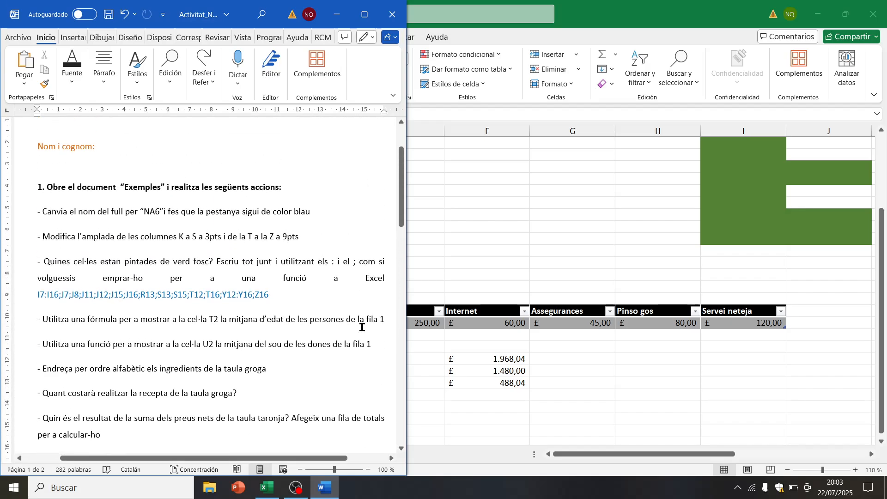